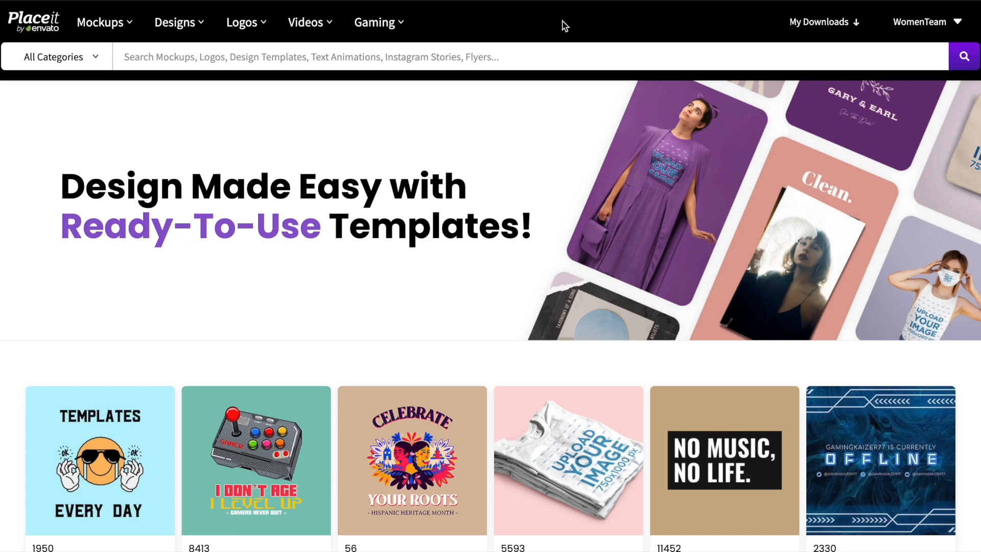
# Step: Bring up the Mockups and Videos menus to reveal the Highlights submenu with T-Shirt Videos
pyautogui.moveTo(102, 27)
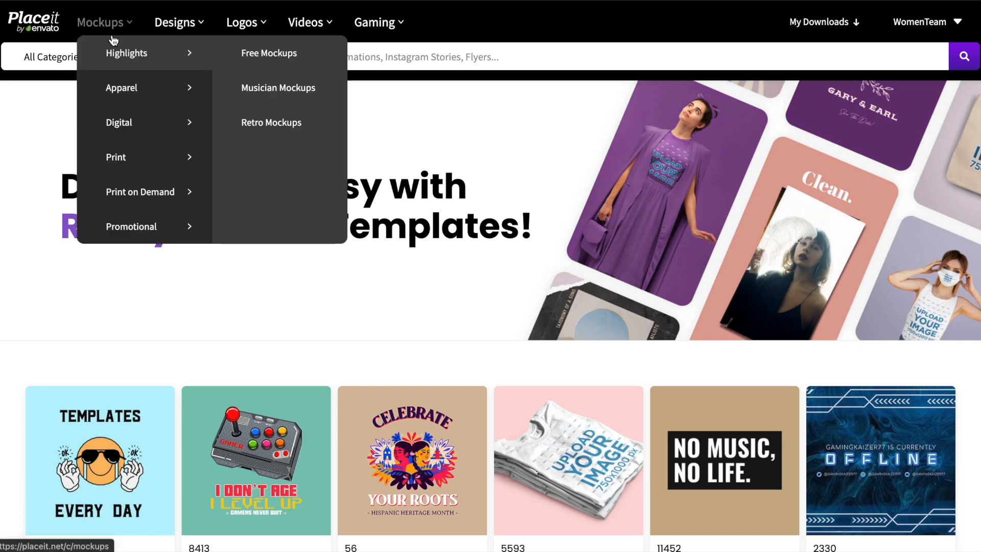
pyautogui.moveTo(131, 82)
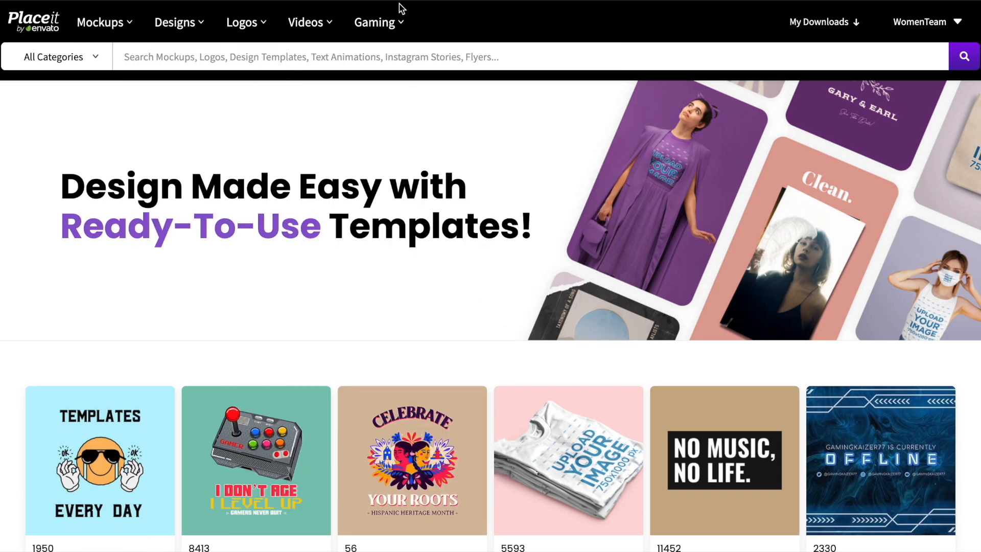
pyautogui.moveTo(322, 19)
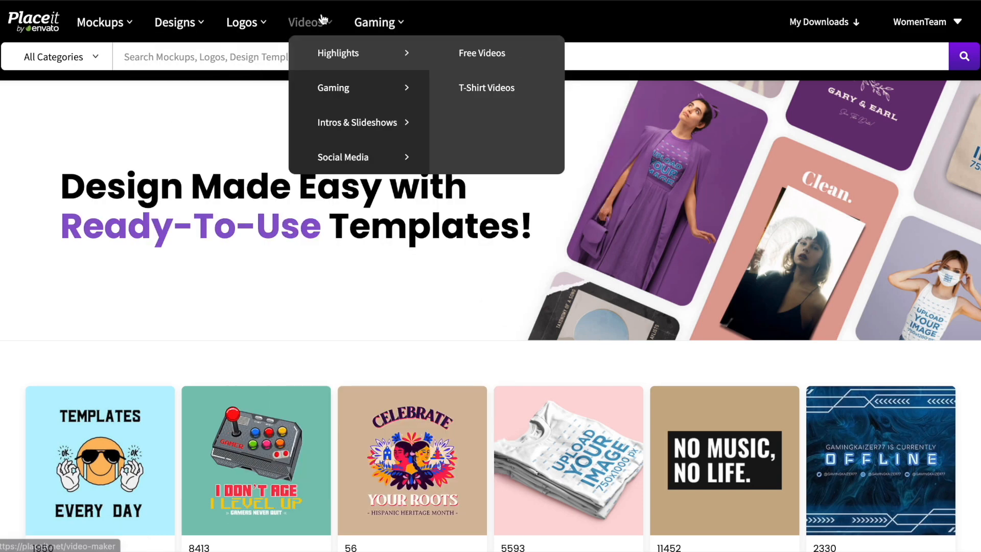
# Step: Open the T-Shirt Videos results and browse the grid for the tattooed-woman video
pyautogui.click(478, 91)
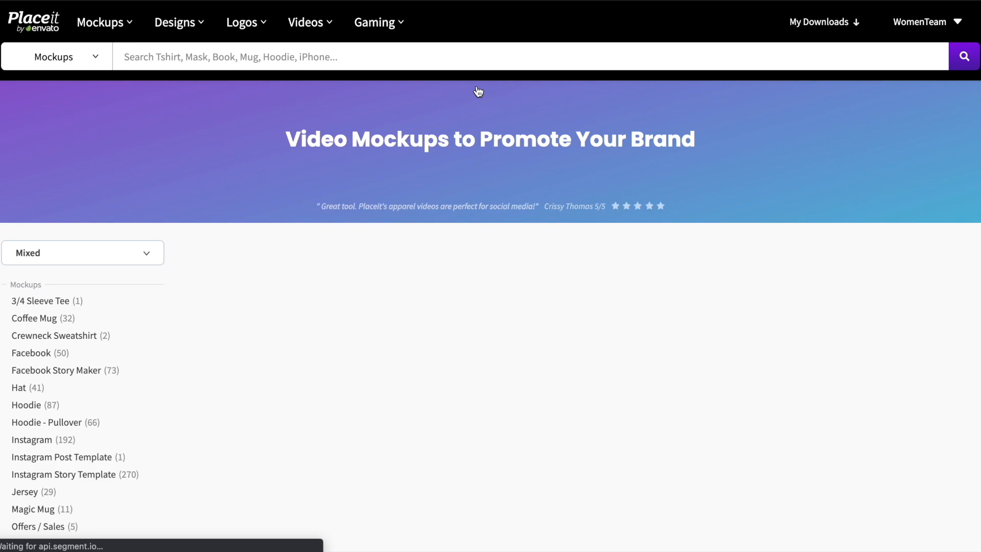
pyautogui.scroll(-1, 722, 110)
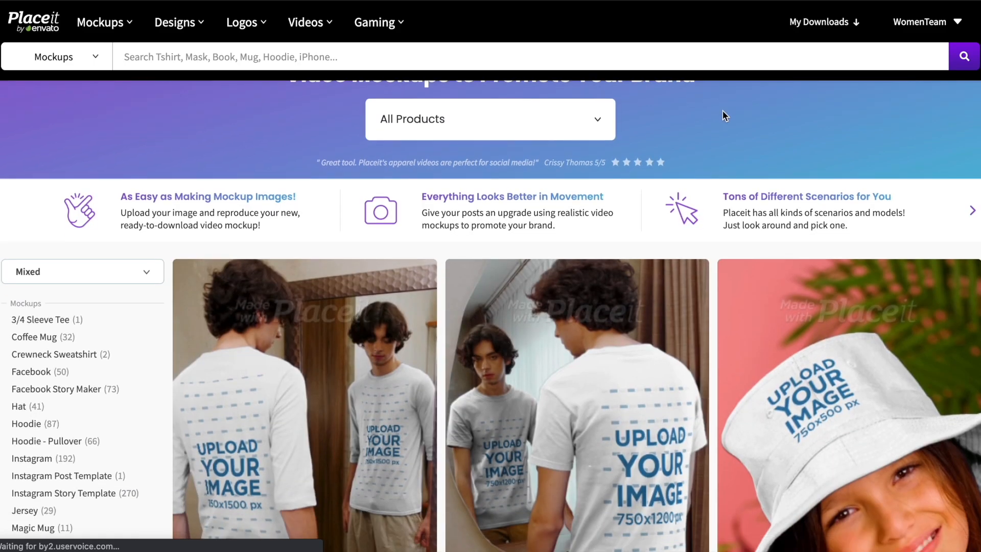
pyautogui.scroll(-3, 722, 110)
pyautogui.scroll(-5, 706, 217)
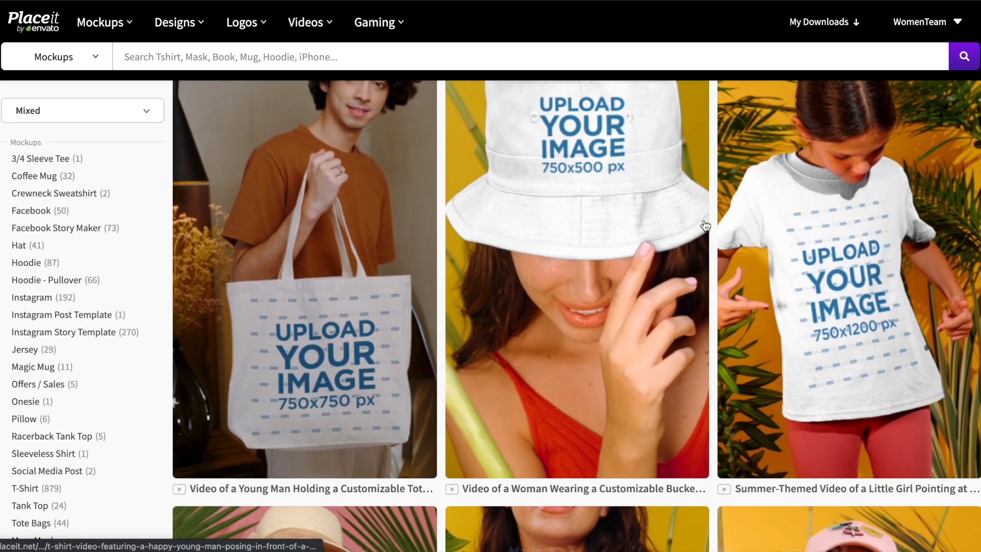
pyautogui.scroll(-6, 705, 225)
pyautogui.scroll(-13, 705, 225)
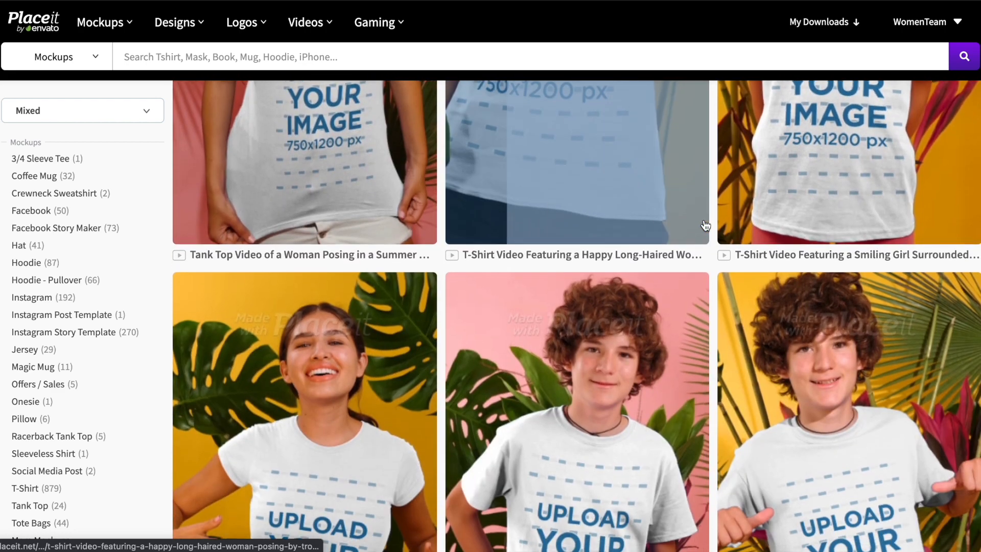
pyautogui.scroll(-12, 705, 225)
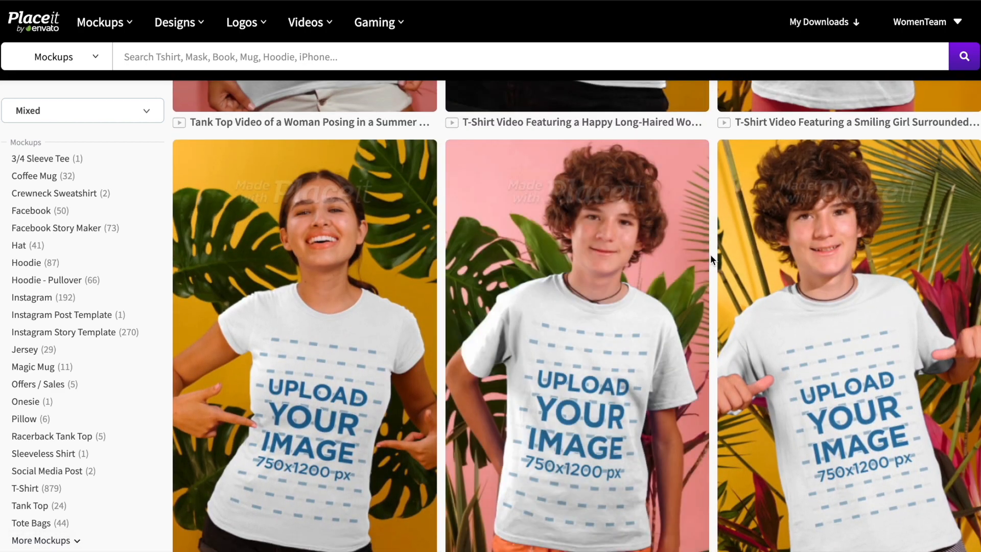
pyautogui.scroll(-10, 710, 253)
pyautogui.scroll(-10, 710, 254)
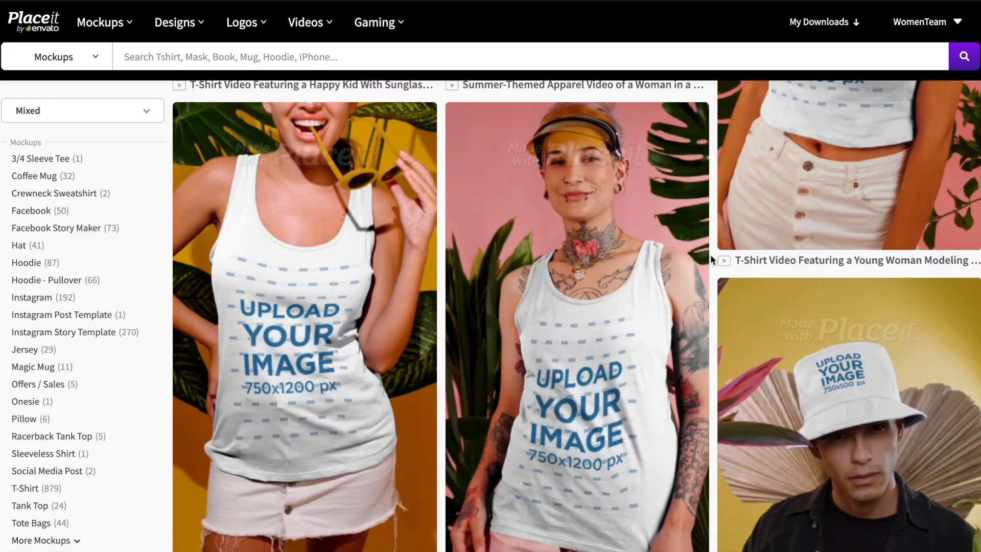
pyautogui.scroll(-12, 709, 254)
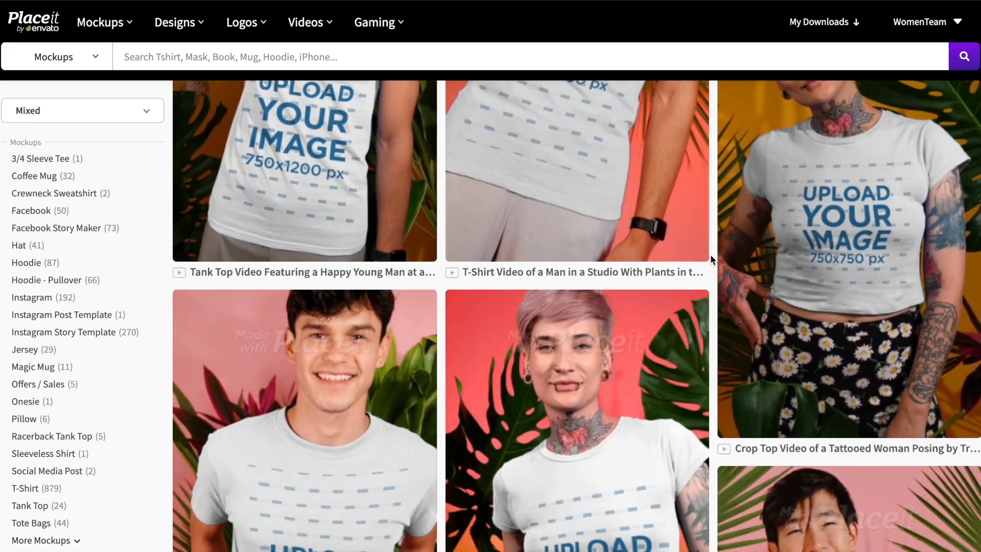
pyautogui.scroll(6, 710, 253)
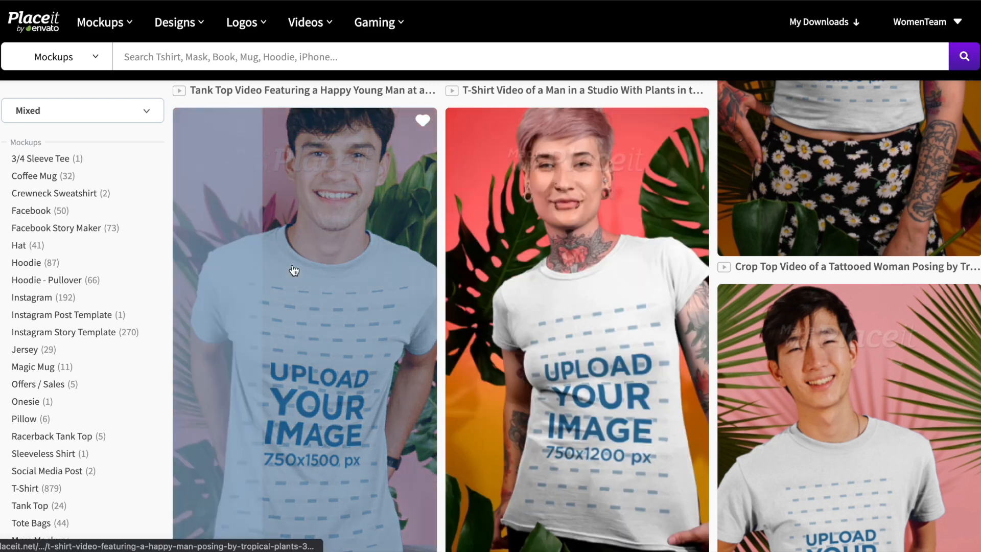
# Step: Open the tattooed-woman T-shirt video, disable its audio track, and start a device image upload
pyautogui.click(577, 327)
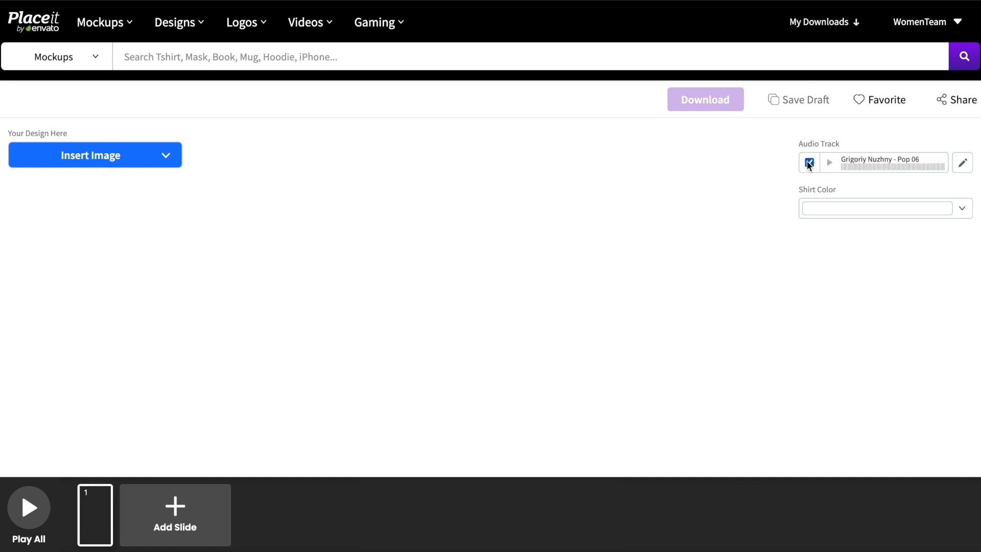
pyautogui.click(809, 163)
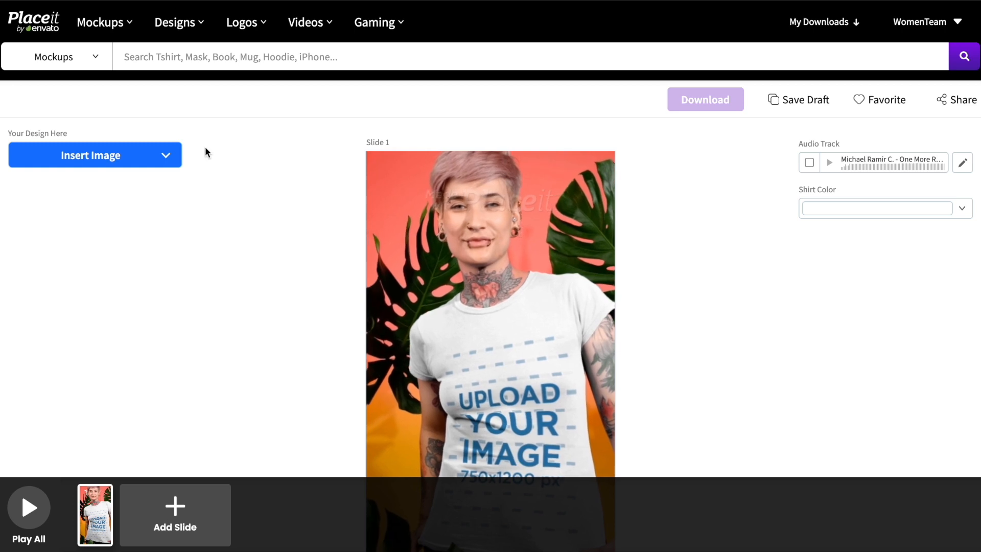
pyautogui.click(125, 158)
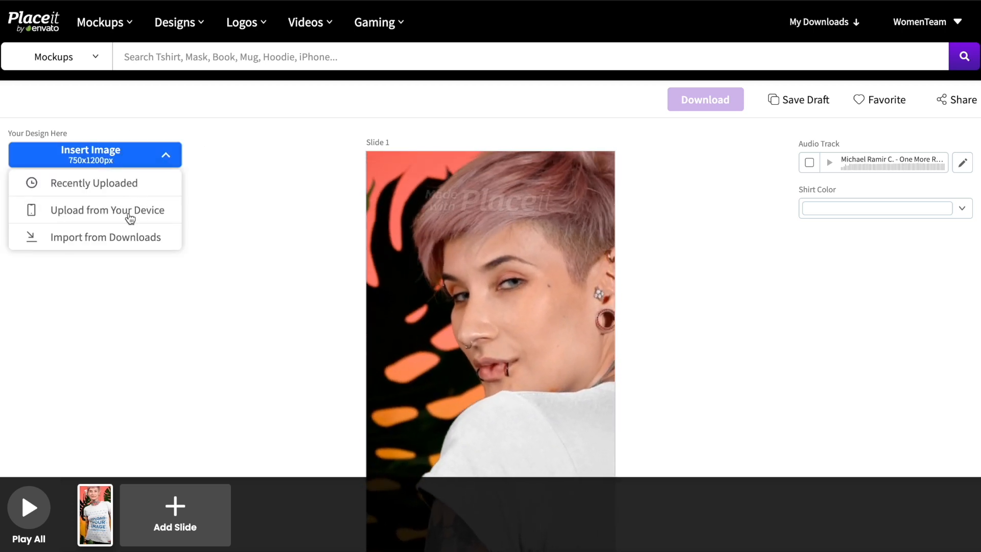
pyautogui.click(130, 219)
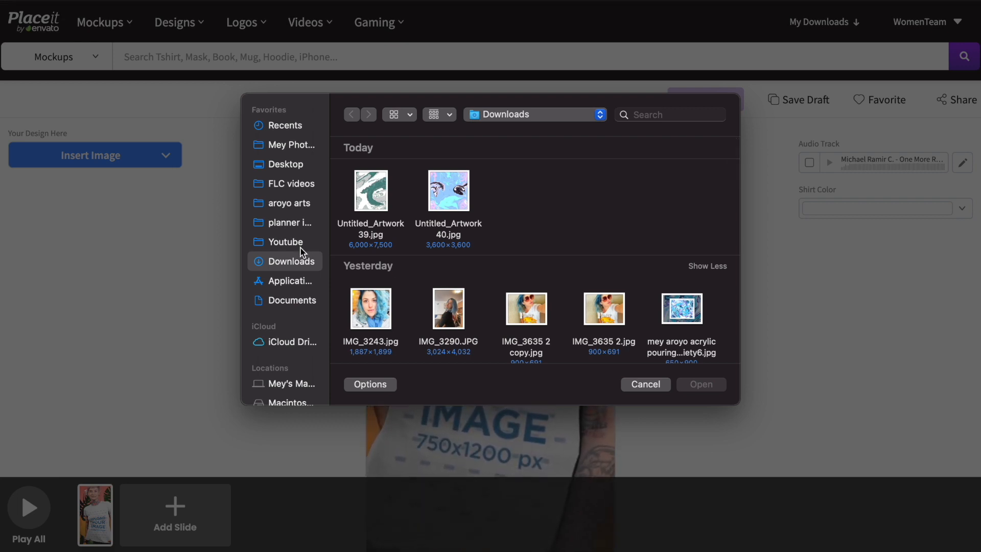
# Step: Upload 2.png from the 'A good friend is always' folder and apply the crop
pyautogui.click(578, 114)
pyautogui.click(536, 235)
pyautogui.click(379, 199)
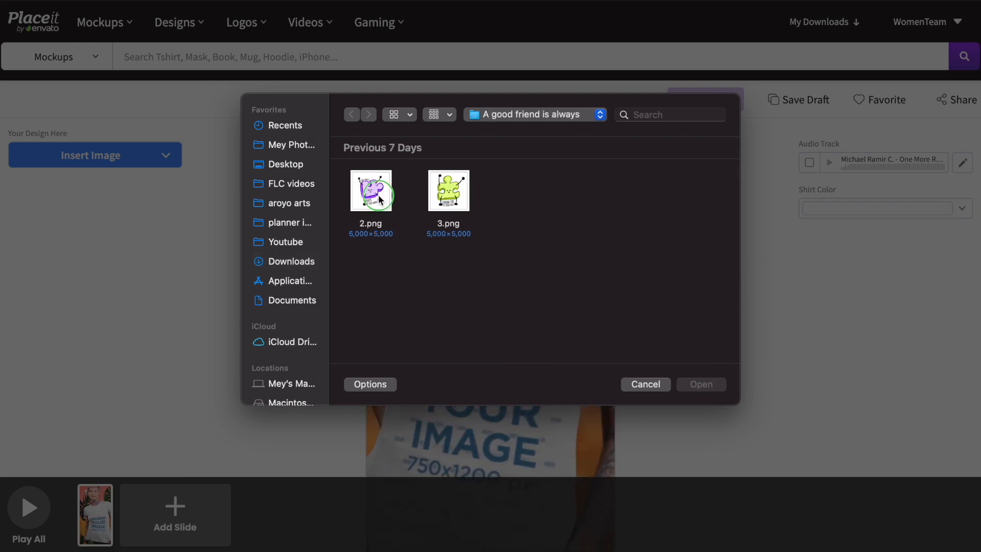
pyautogui.rightClick(380, 200)
pyautogui.click(414, 249)
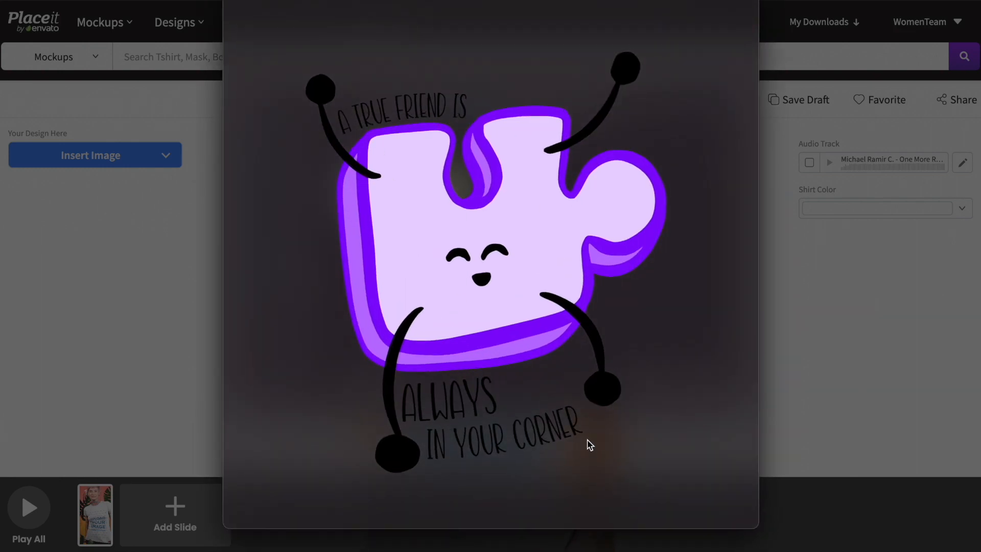
pyautogui.press('space')
pyautogui.press('Return')
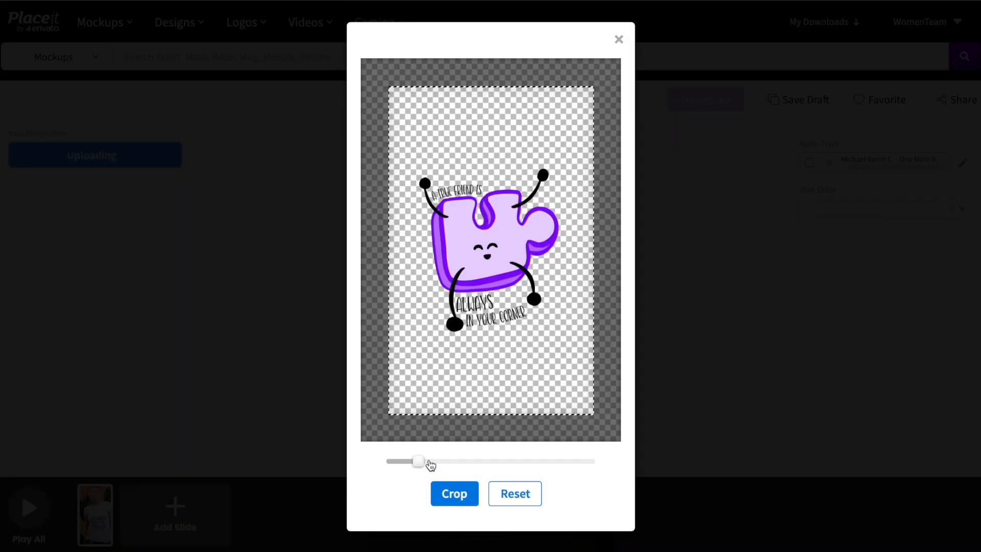
pyautogui.click(452, 493)
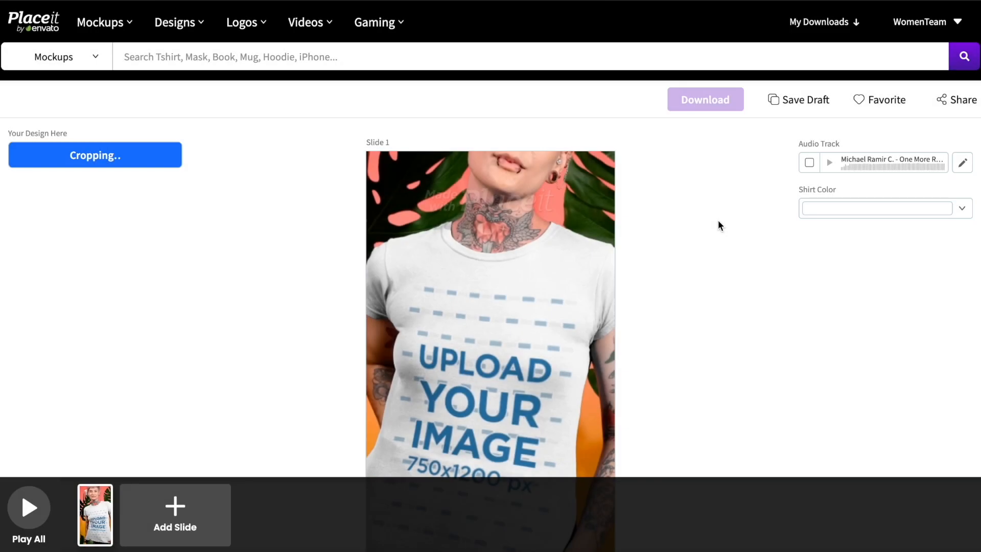
# Step: Reframe the puzzle design higher within the shirt's print area and apply the crop
pyautogui.scroll(-2, 718, 219)
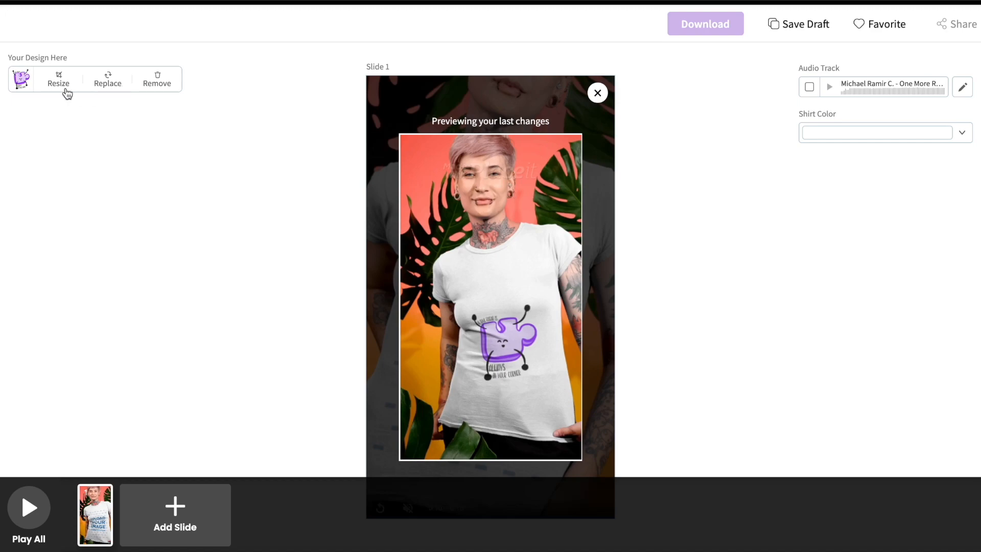
pyautogui.click(360, 220)
pyautogui.moveTo(505, 288); pyautogui.dragTo(511, 221)
pyautogui.click(472, 491)
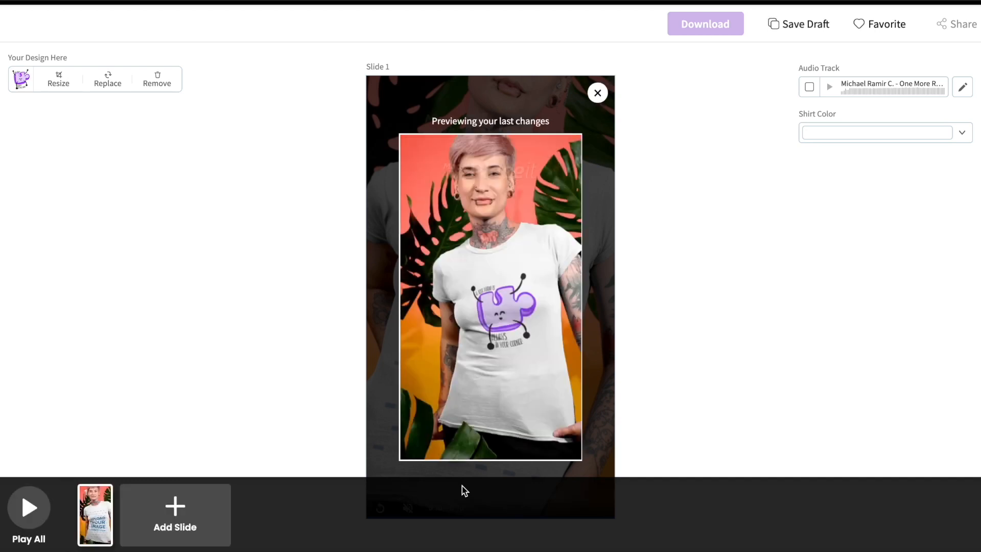
# Step: Make the shirt light beige and play the whole video with all slides
pyautogui.click(817, 132)
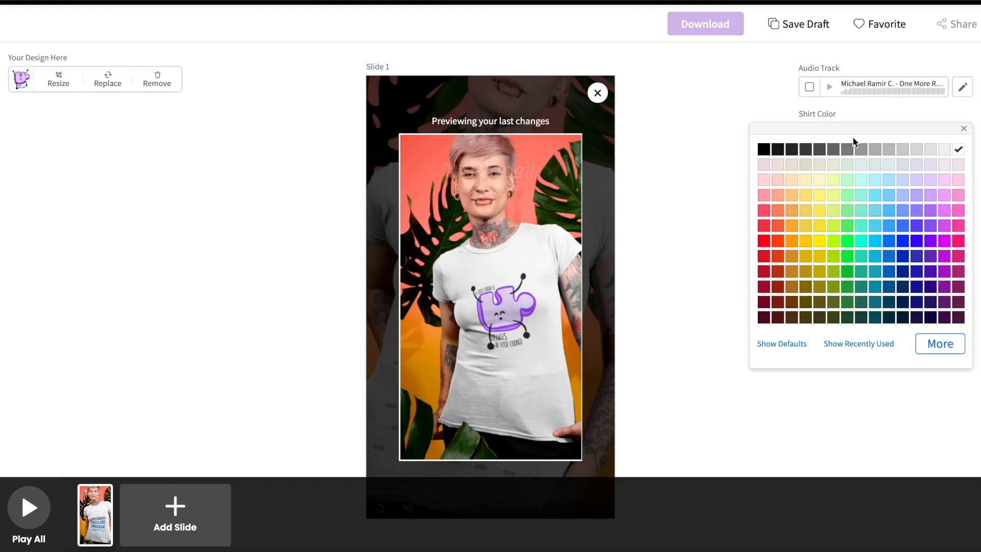
pyautogui.click(819, 164)
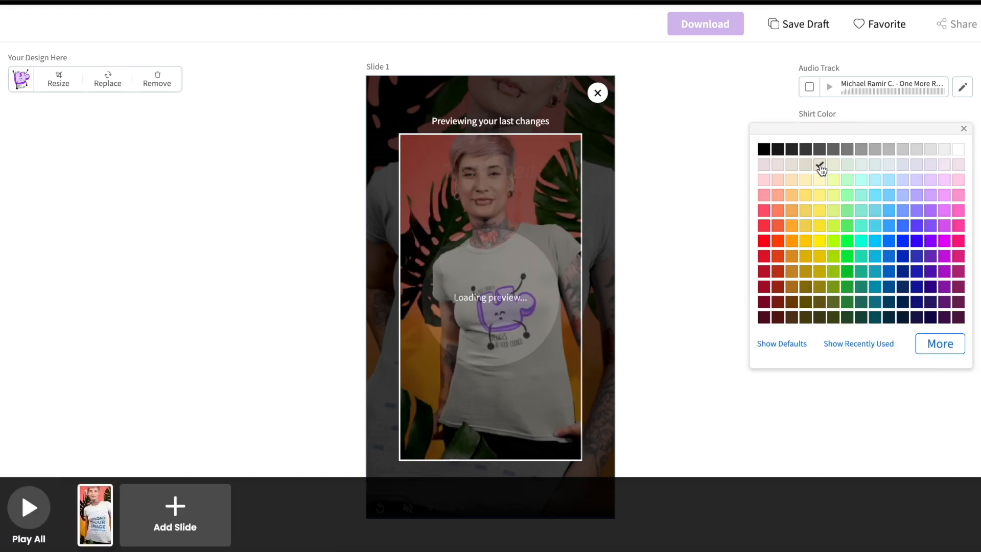
pyautogui.click(719, 105)
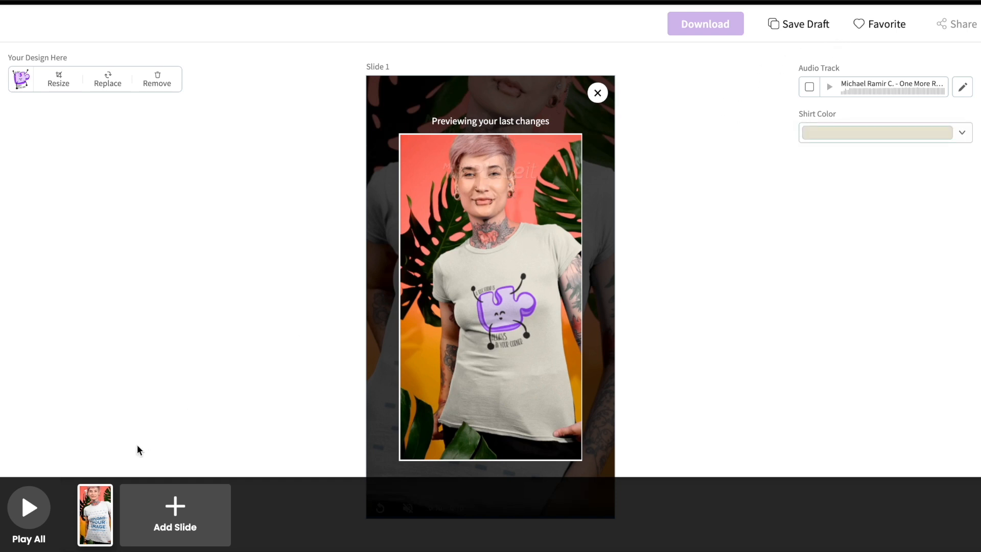
pyautogui.click(31, 509)
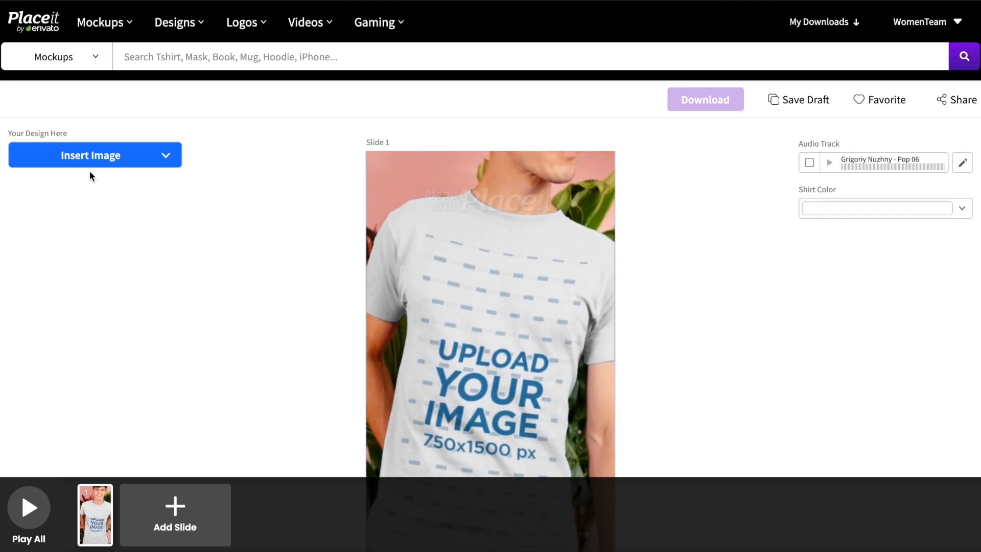
# Step: Upload 2.png onto the man's shirt, positioned higher in the print area
pyautogui.click(90, 162)
pyautogui.click(112, 214)
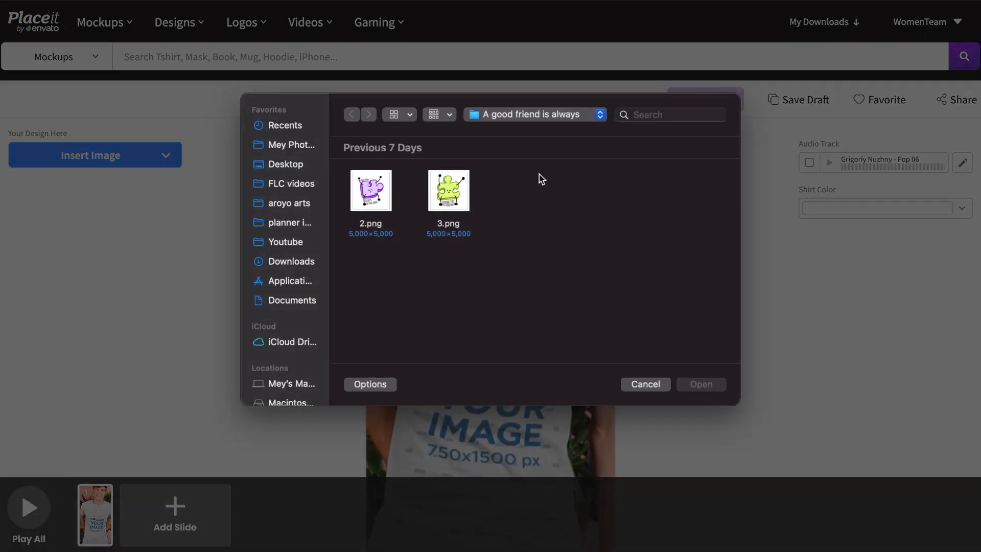
pyautogui.click(372, 197)
pyautogui.doubleClick(372, 196)
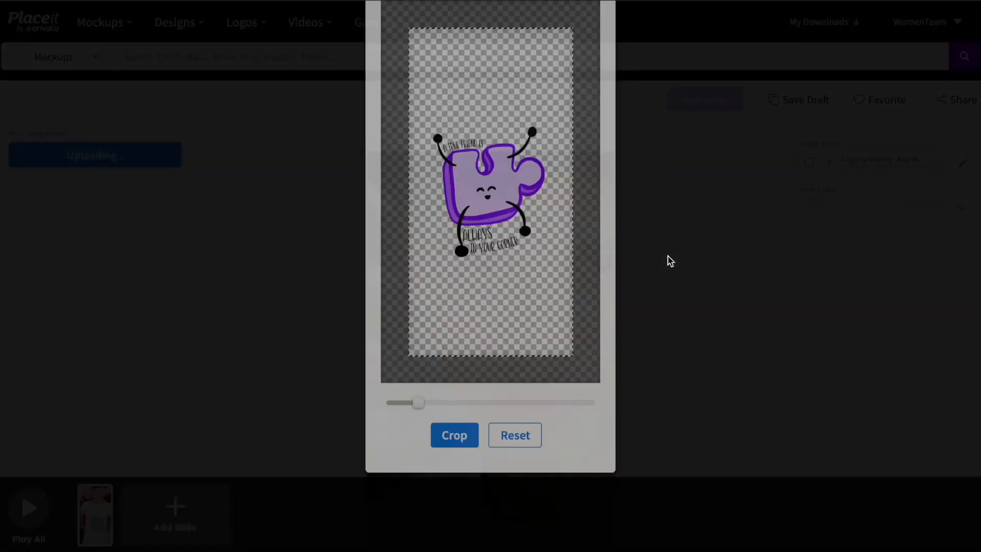
pyautogui.moveTo(523, 241); pyautogui.dragTo(527, 159)
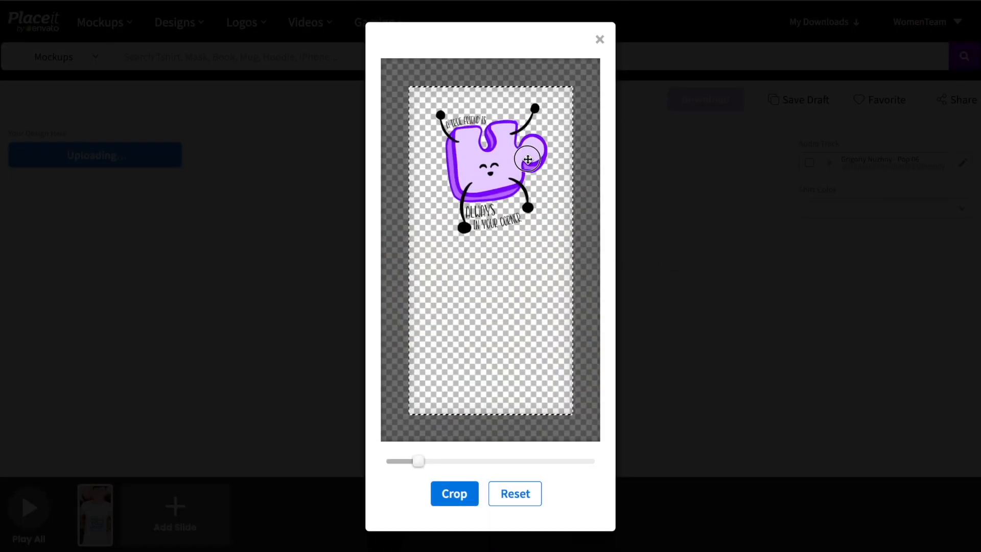
pyautogui.click(456, 493)
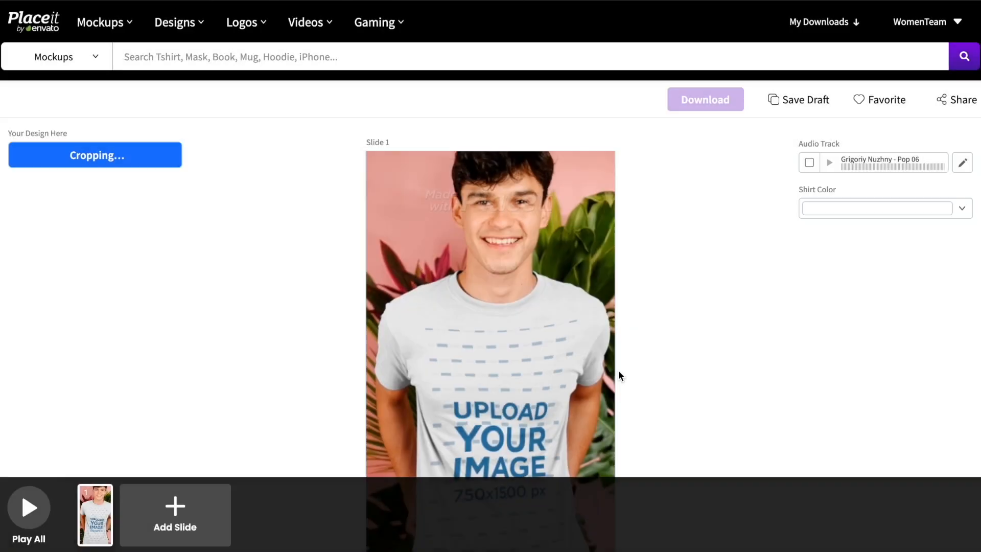
# Step: Make the shirt light yellow-green and render a preview of the full video
pyautogui.click(833, 271)
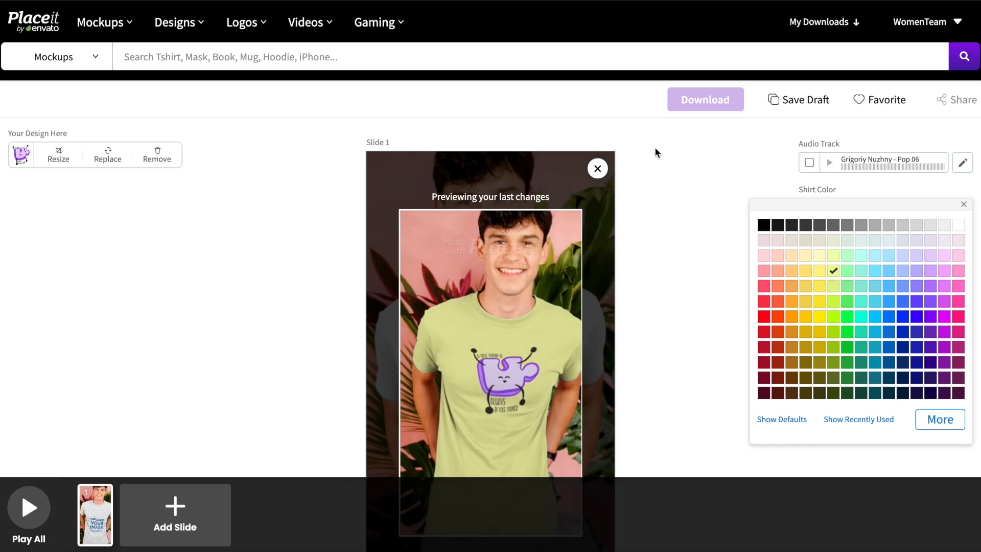
pyautogui.click(705, 99)
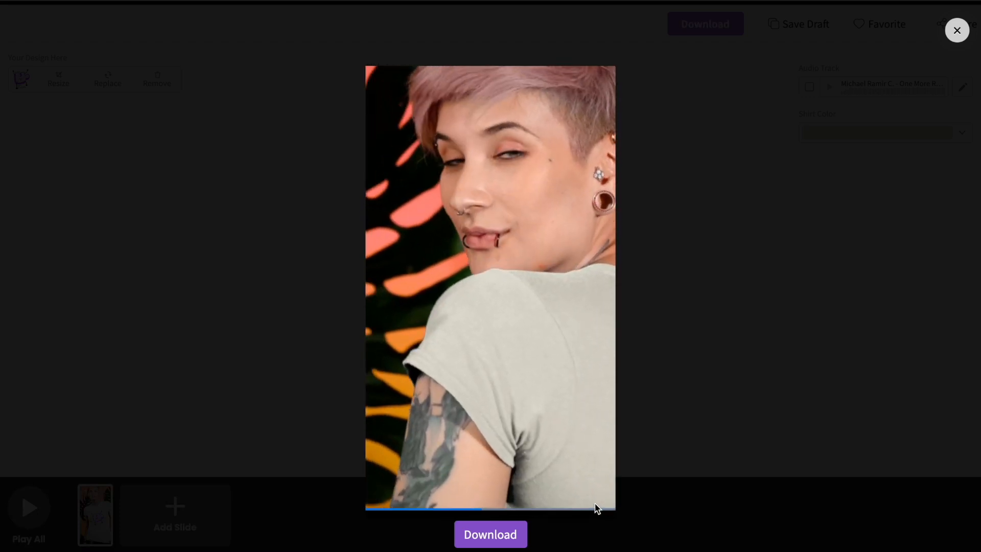
pyautogui.click(503, 536)
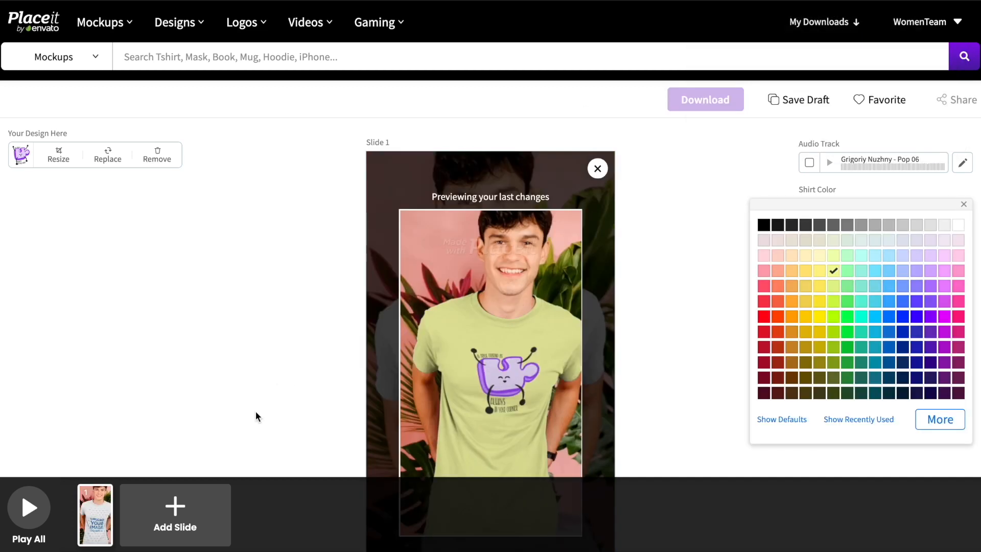
pyautogui.click(299, 409)
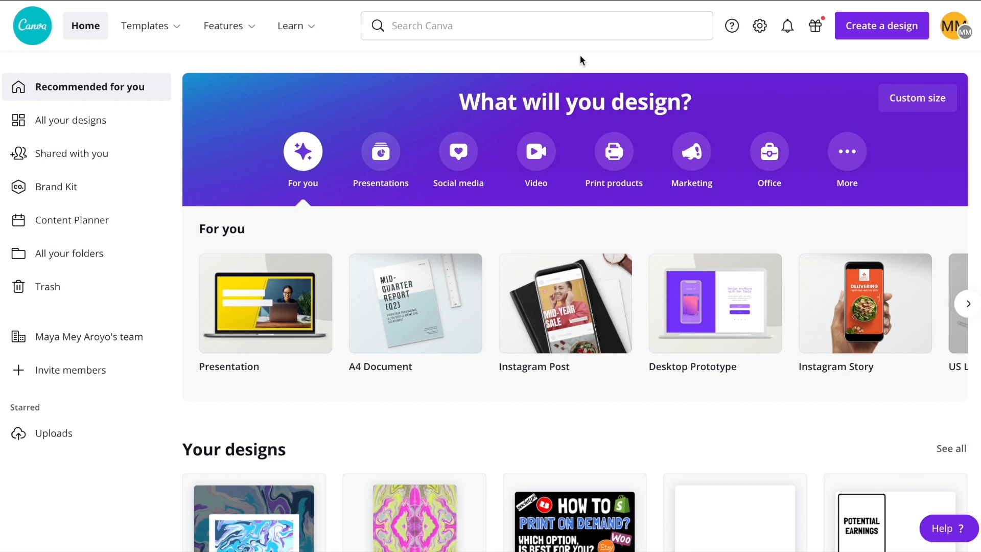
# Step: Search Canva for 'video' and open the Video templates results
pyautogui.click(438, 26)
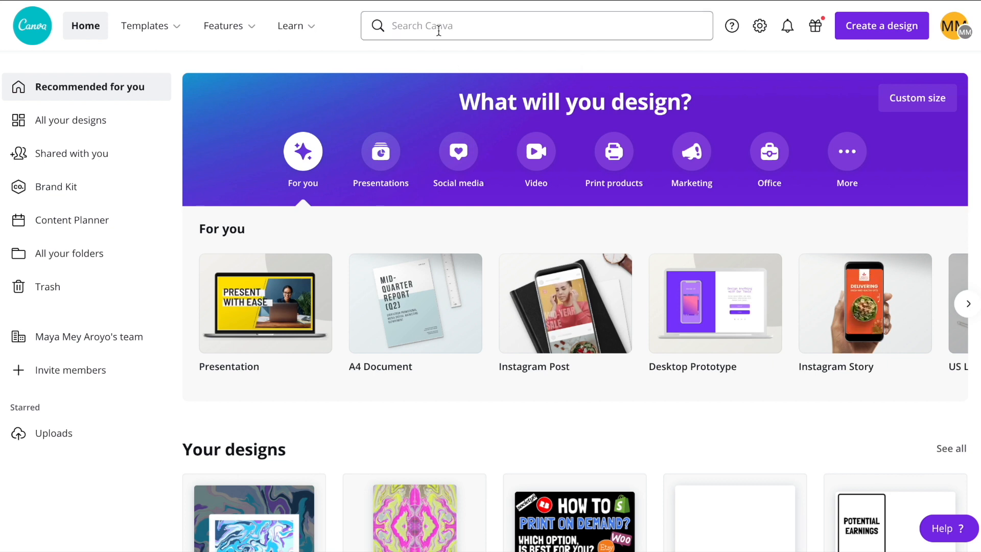
pyautogui.write('video')
pyautogui.click(422, 106)
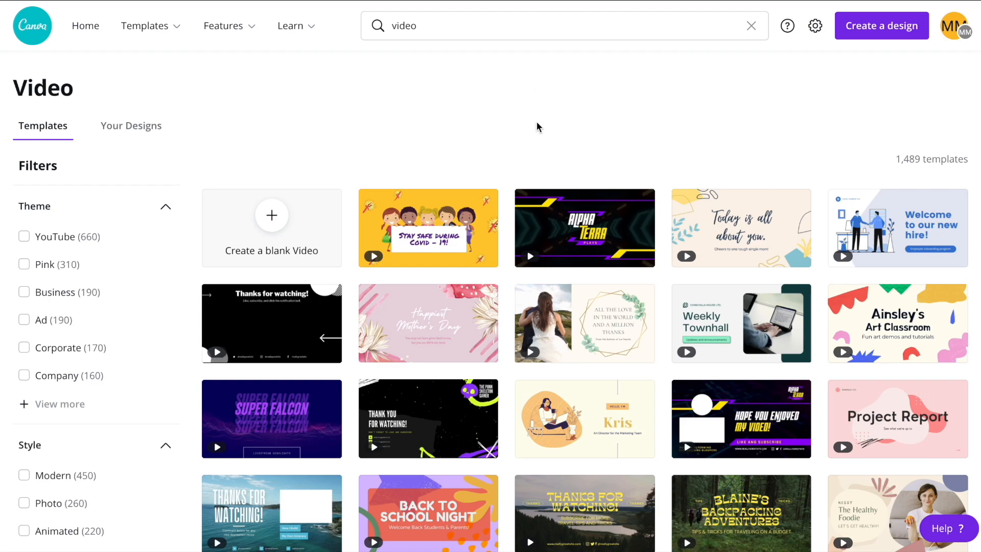
pyautogui.scroll(-12, 538, 124)
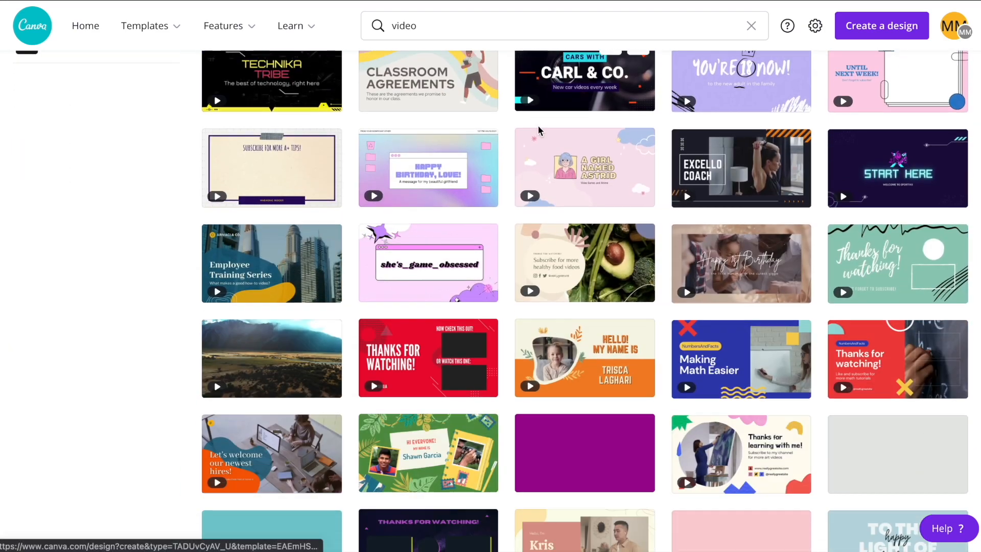
pyautogui.scroll(12, 538, 122)
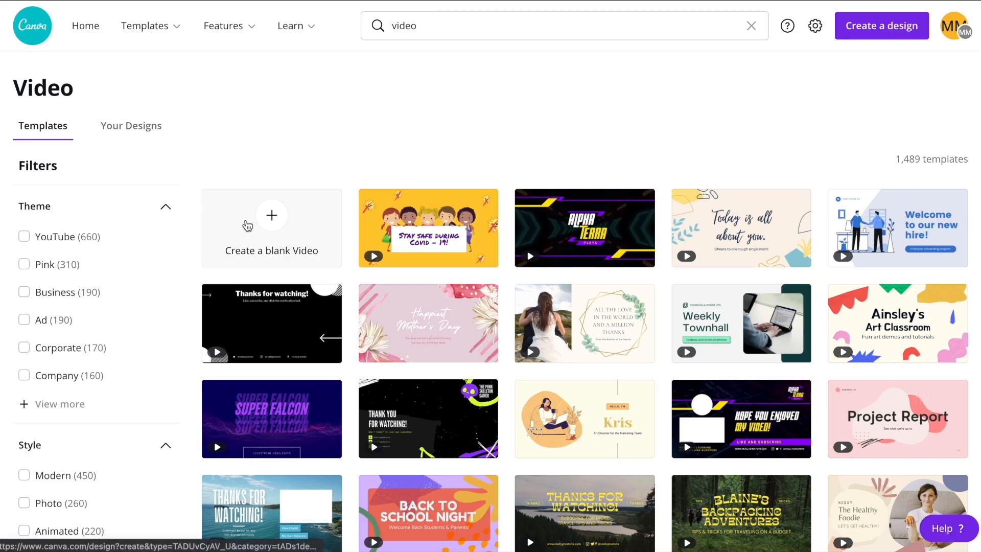
# Step: Create a new blank video design and browse the template panel
pyautogui.click(282, 225)
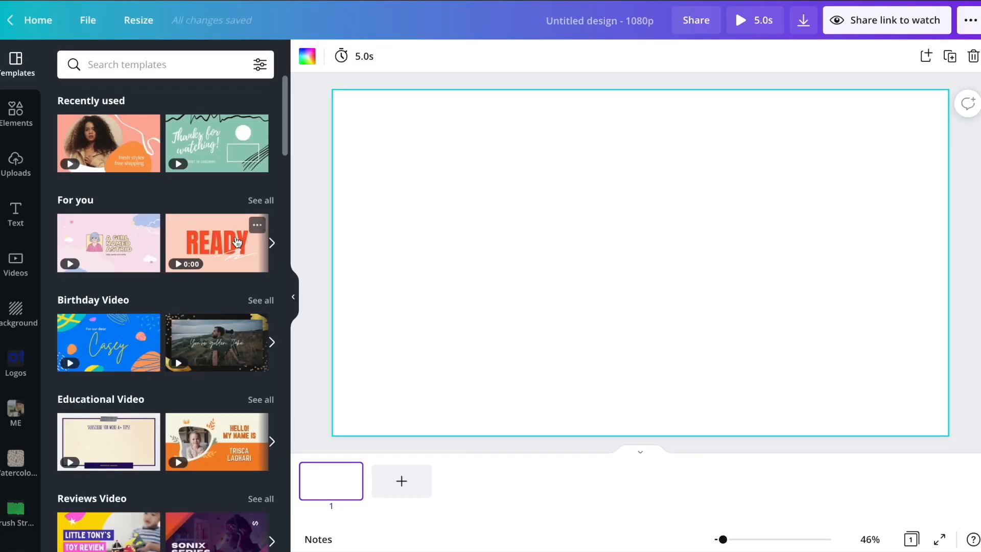
pyautogui.scroll(-2, 237, 241)
pyautogui.scroll(-6, 237, 242)
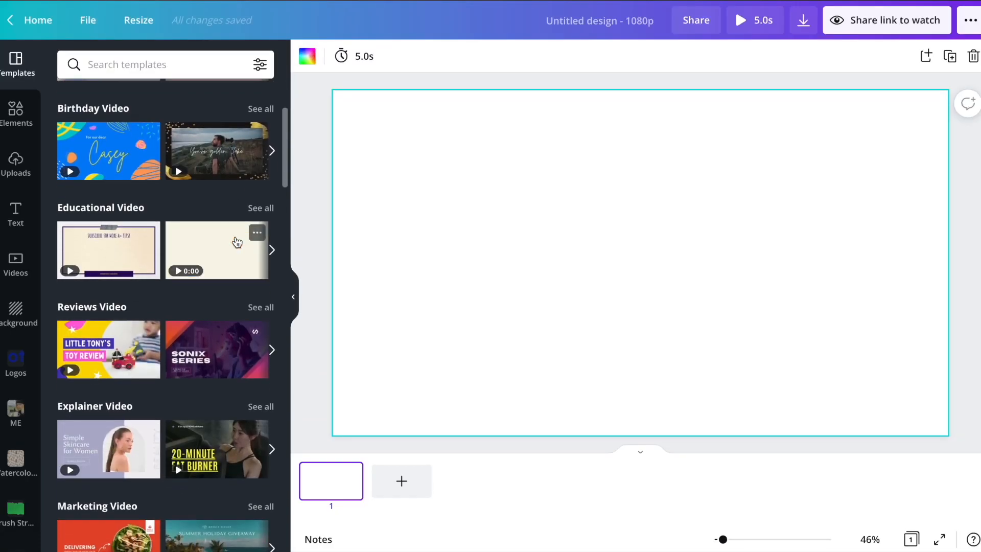
pyautogui.scroll(-3, 237, 241)
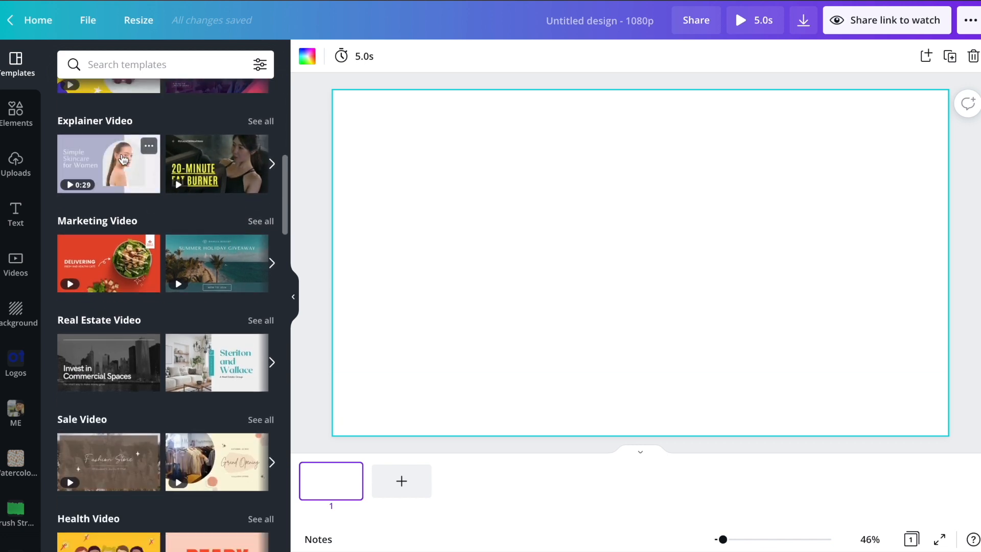
# Step: Add the Simple Skincare for Women title page and 'Skincare is essential' page, returning to page 1
pyautogui.click(102, 172)
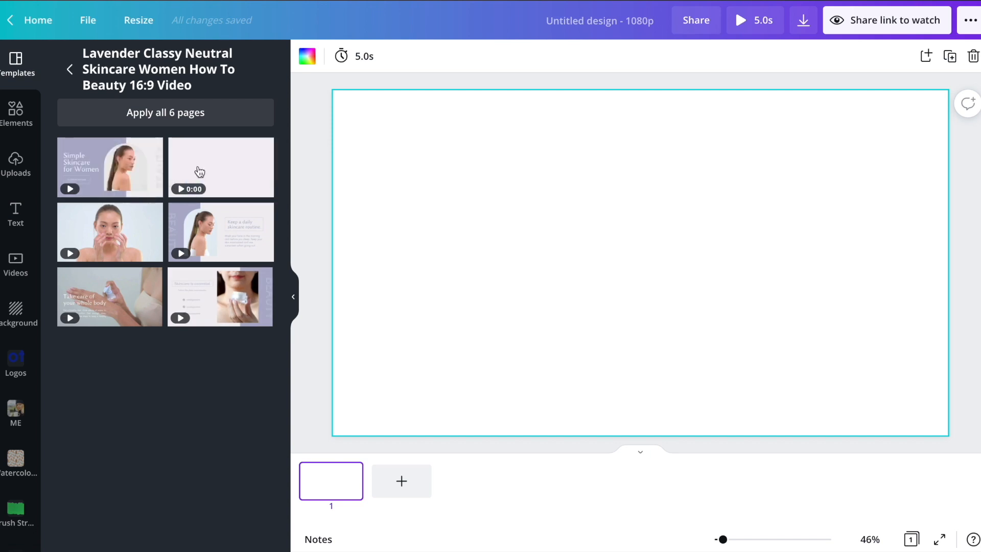
pyautogui.click(123, 181)
pyautogui.click(229, 311)
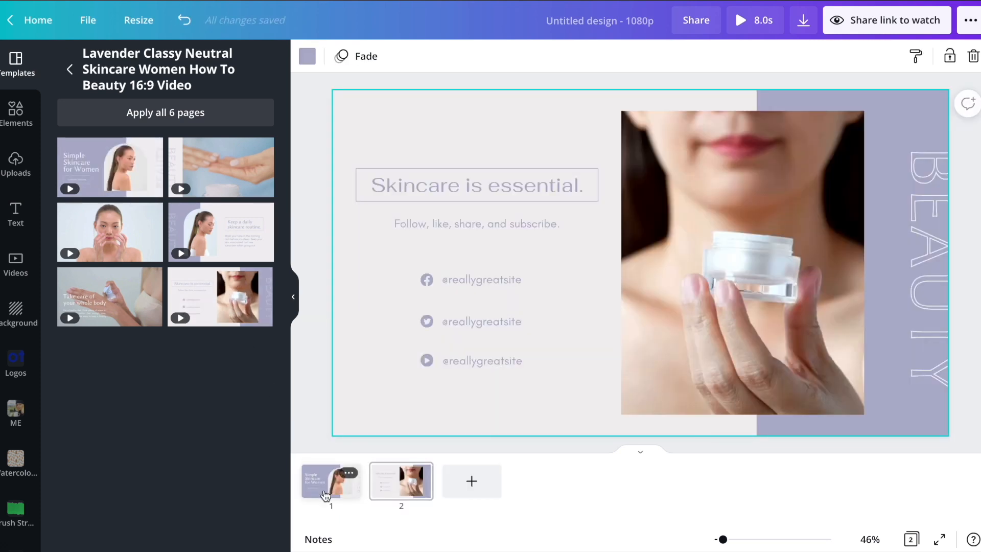
pyautogui.click(325, 491)
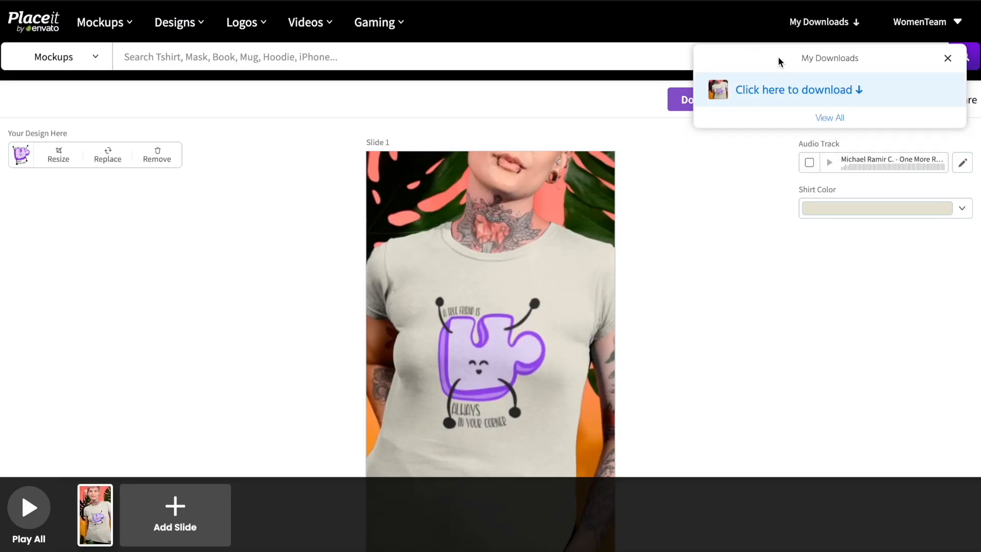
# Step: Download the finished T-shirt mockup MP4 from Placeit and drag it into Canva's uploads
pyautogui.click(782, 92)
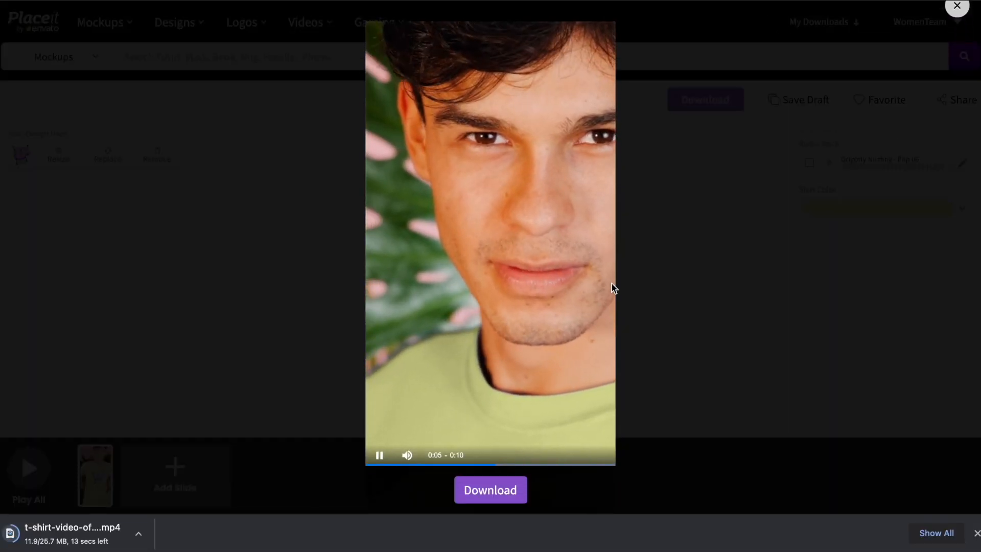
pyautogui.click(486, 498)
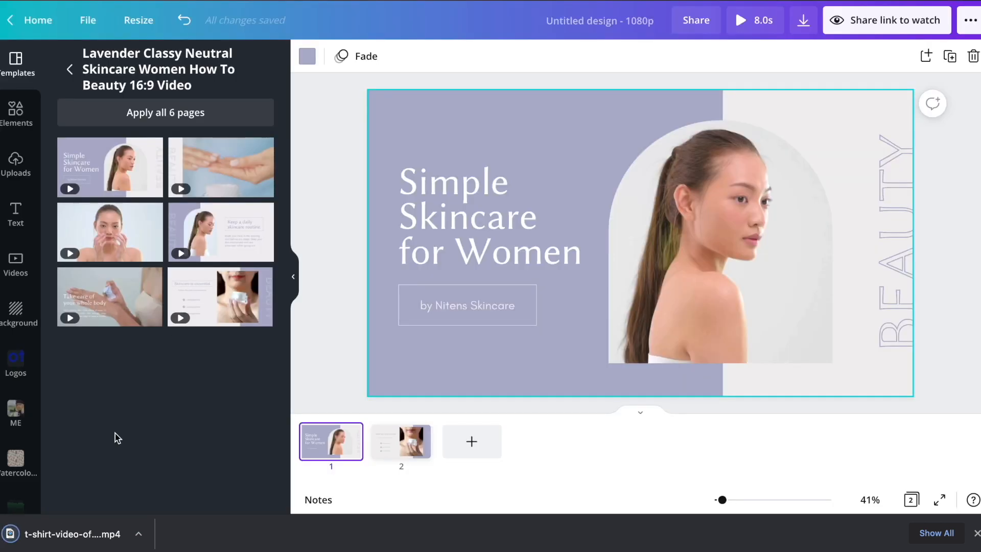
pyautogui.moveTo(71, 534); pyautogui.dragTo(142, 332)
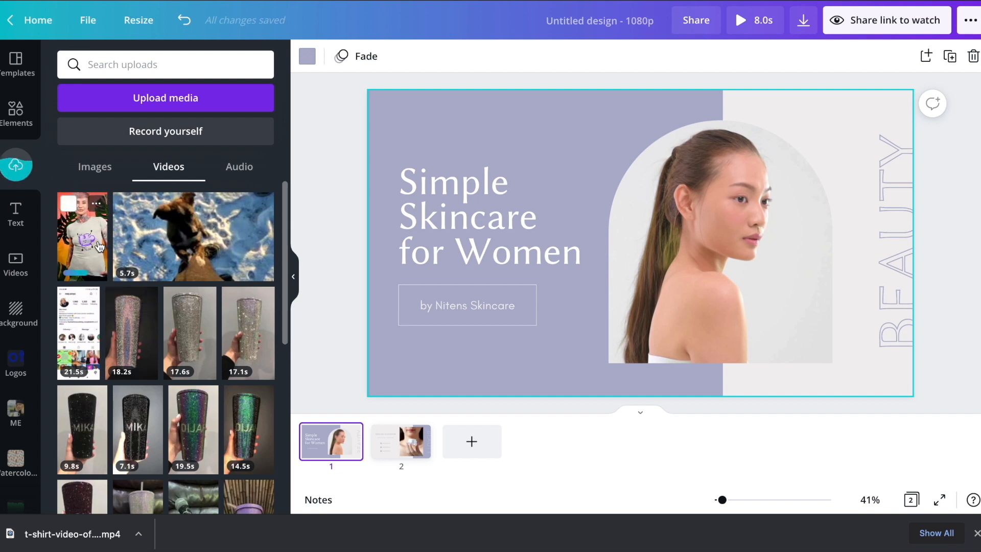
# Step: Fill the photo frames on pages 1 and 2 with the T-shirt mockup video
pyautogui.click(976, 533)
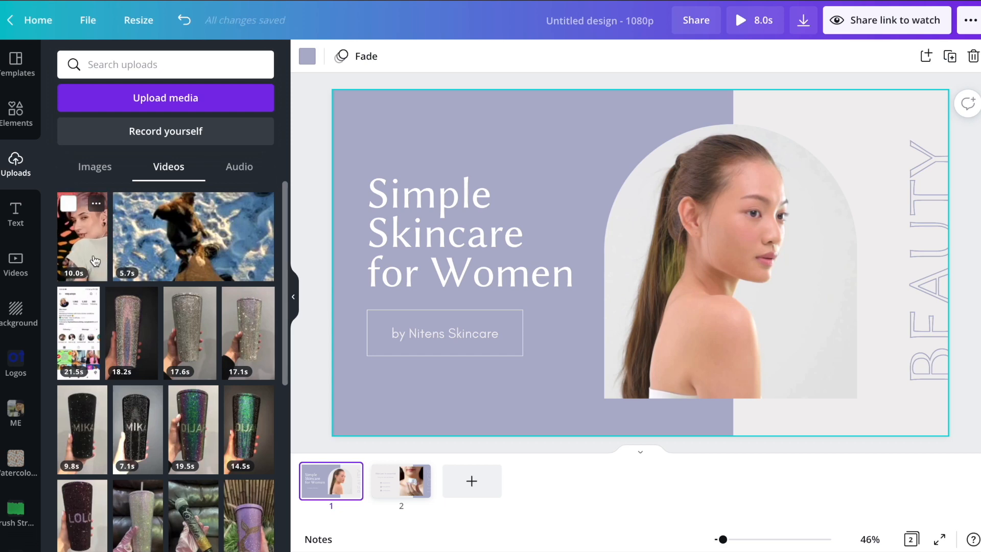
pyautogui.moveTo(86, 249); pyautogui.dragTo(694, 213)
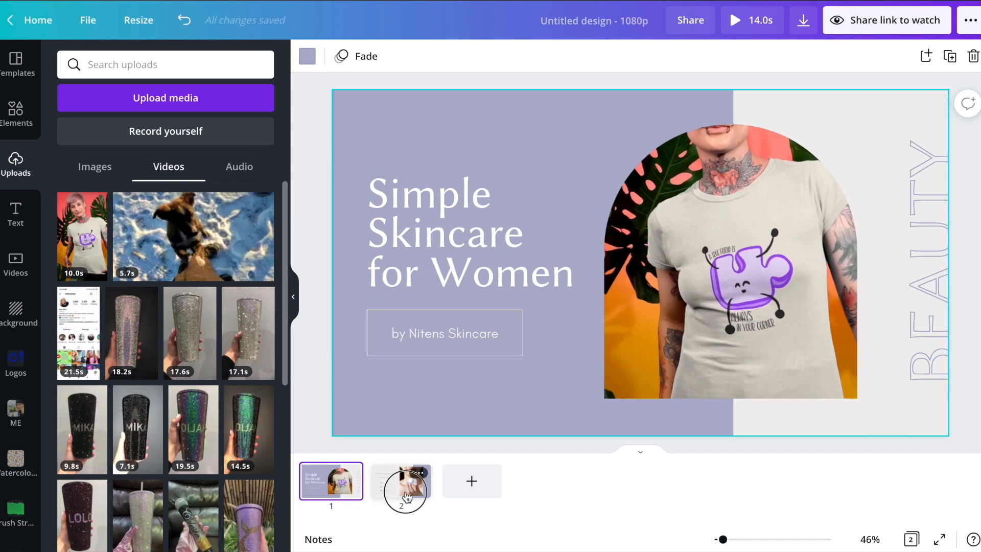
pyautogui.click(404, 482)
pyautogui.moveTo(82, 235); pyautogui.dragTo(731, 250)
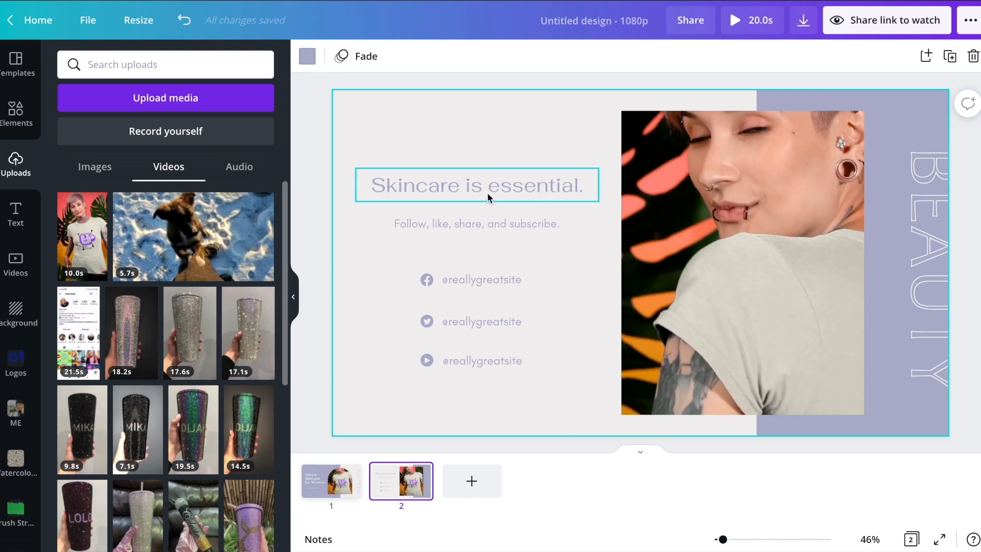
pyautogui.click(488, 197)
pyautogui.click(545, 265)
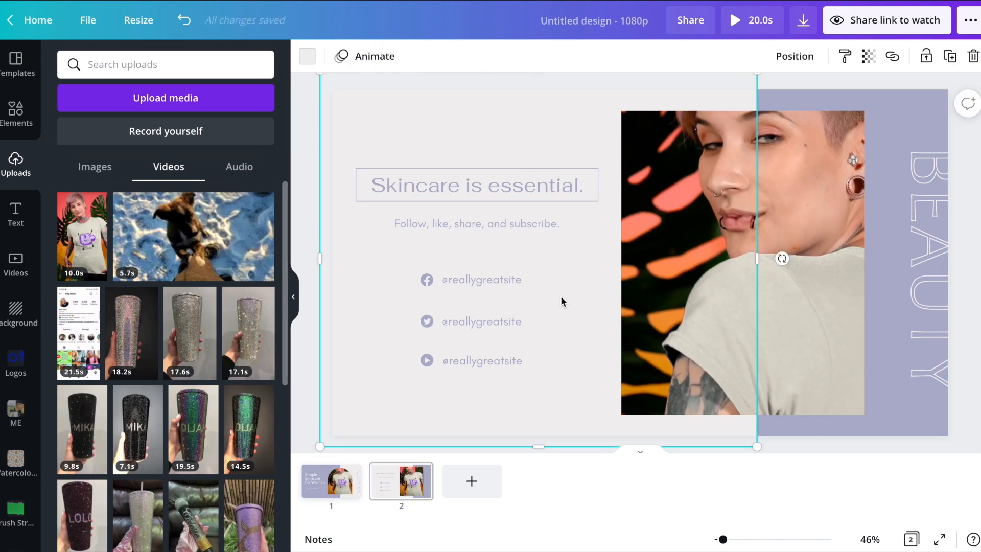
# Step: Add a third page with the T-shirt video enlarged to fill the page height
pyautogui.click(473, 485)
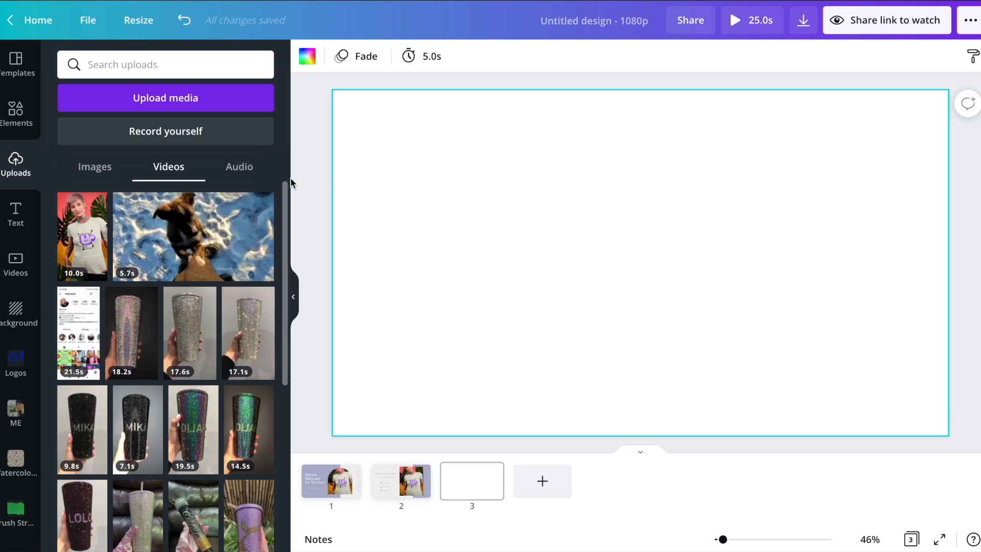
pyautogui.moveTo(82, 235); pyautogui.dragTo(456, 257)
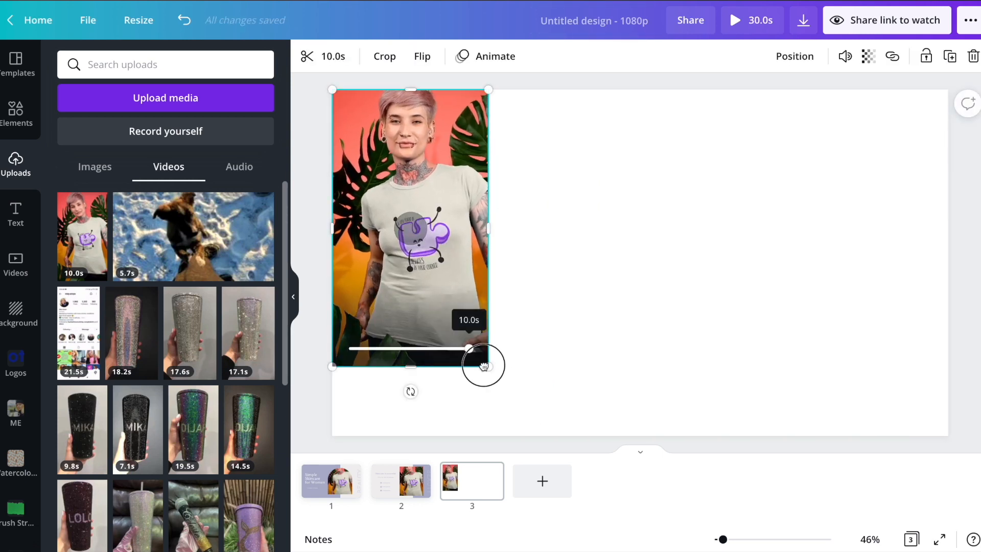
pyautogui.moveTo(489, 366); pyautogui.dragTo(608, 460)
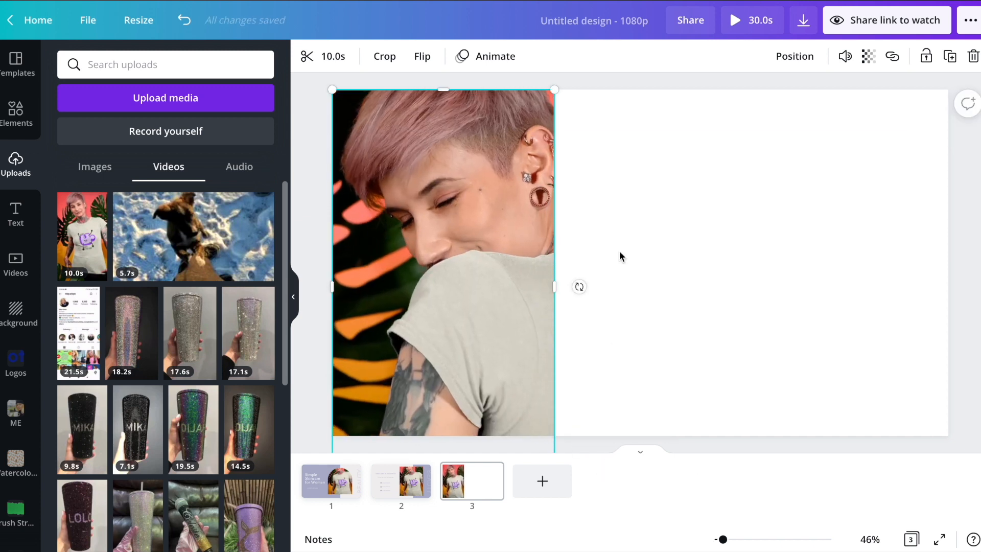
pyautogui.click(620, 255)
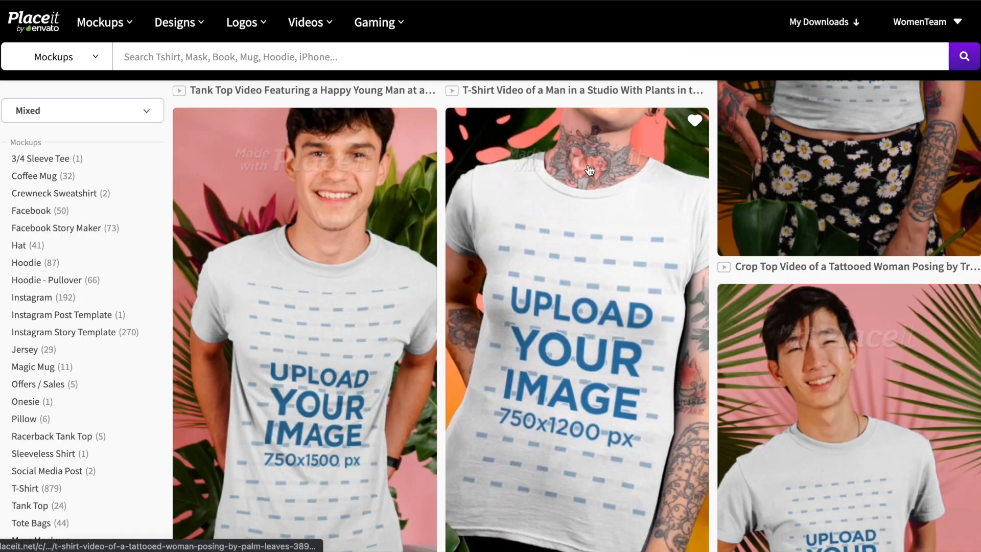
# Step: Scroll through the Placeit video mockup results
pyautogui.scroll(-10, 590, 171)
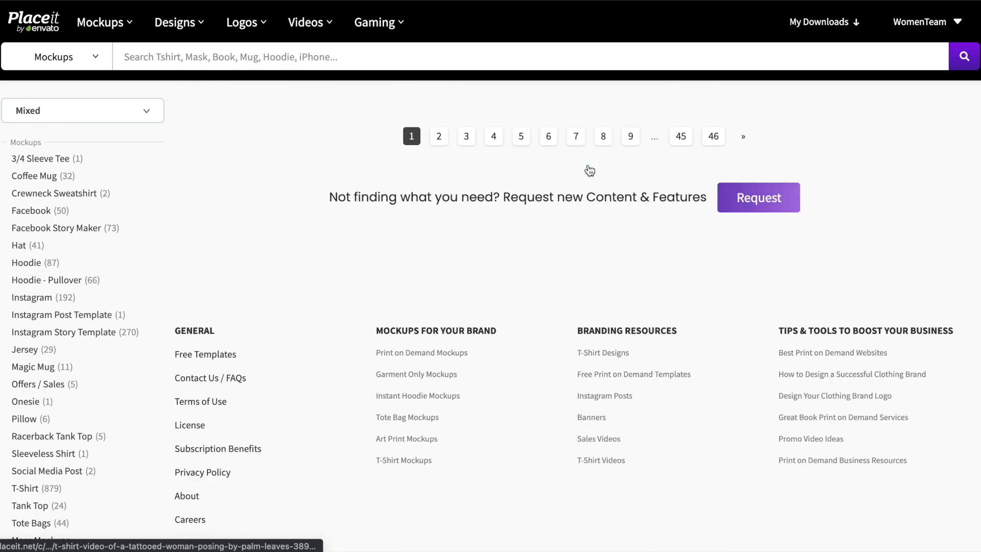
pyautogui.scroll(7, 589, 170)
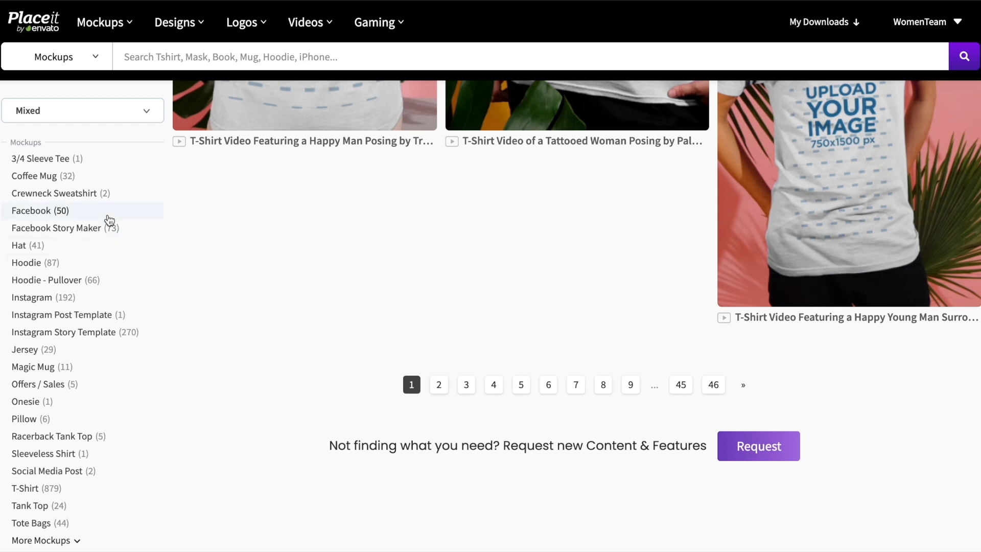
pyautogui.scroll(-8, 109, 221)
pyautogui.scroll(-5, 109, 220)
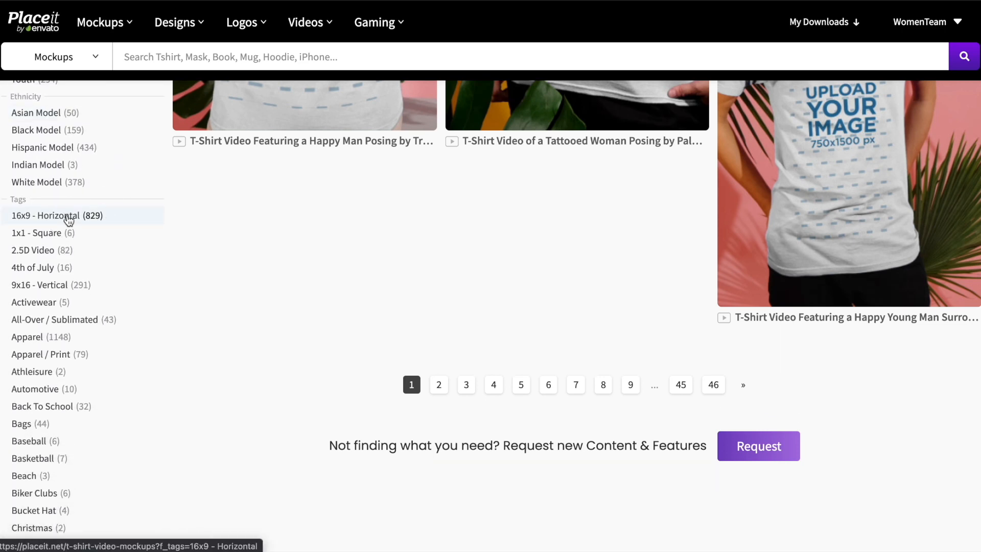
pyautogui.scroll(-5, 594, 278)
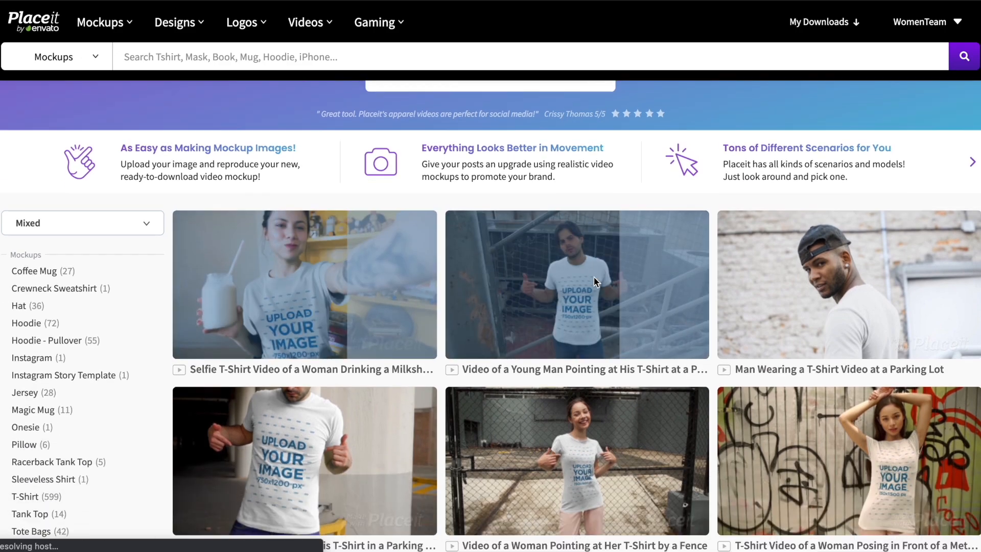
pyautogui.scroll(-7, 747, 251)
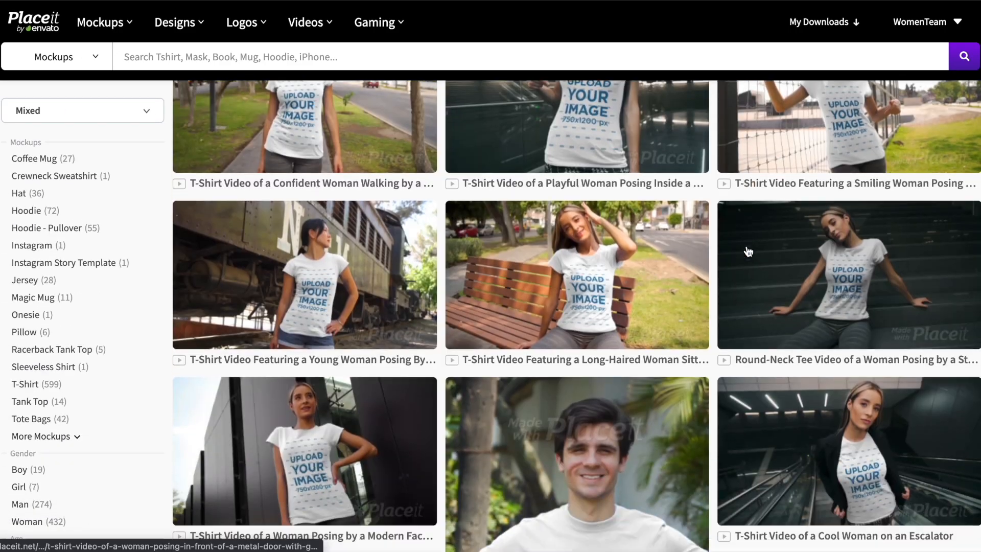
pyautogui.scroll(-7, 574, 354)
pyautogui.scroll(20, 574, 353)
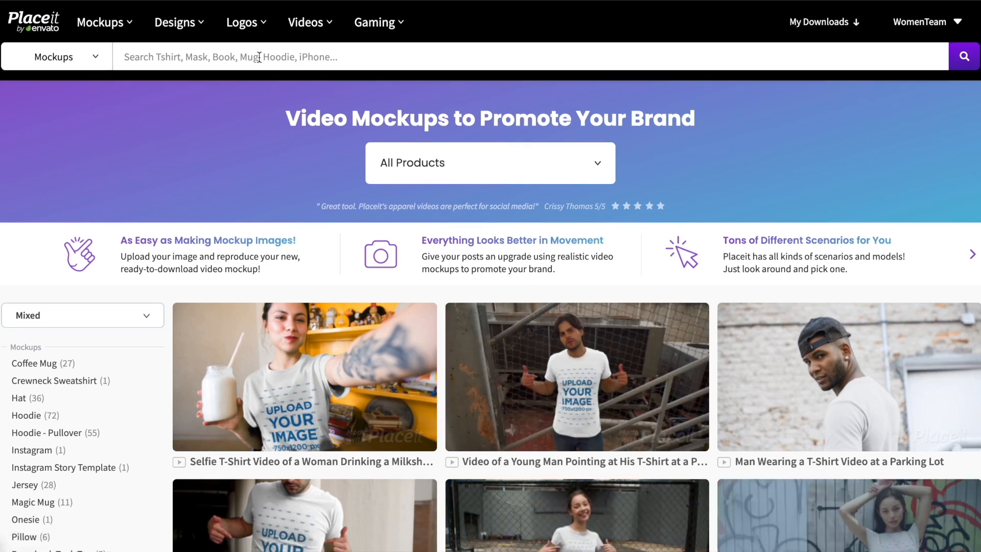
# Step: Search Placeit mockups for 'wall art'
pyautogui.click(137, 57)
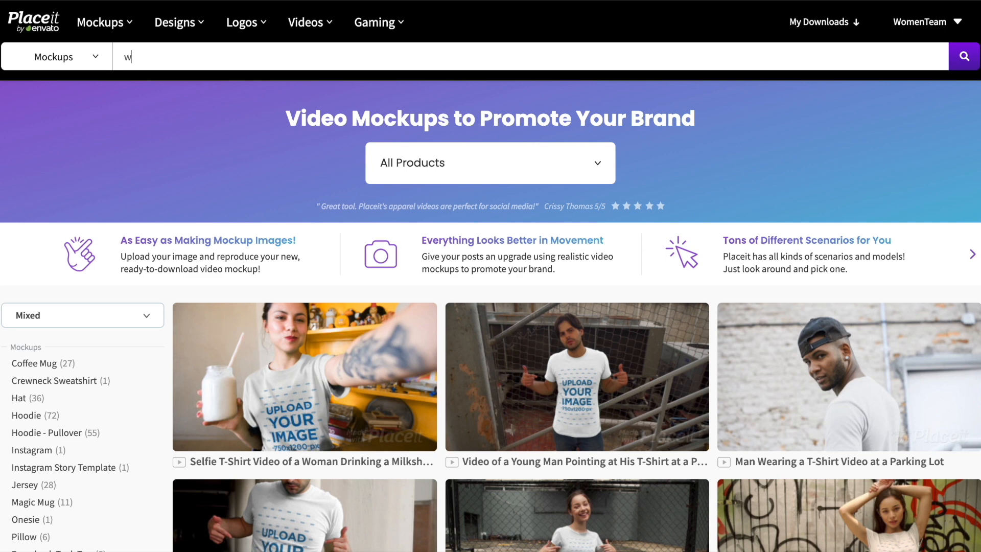
pyautogui.write('w')
pyautogui.press('Return')
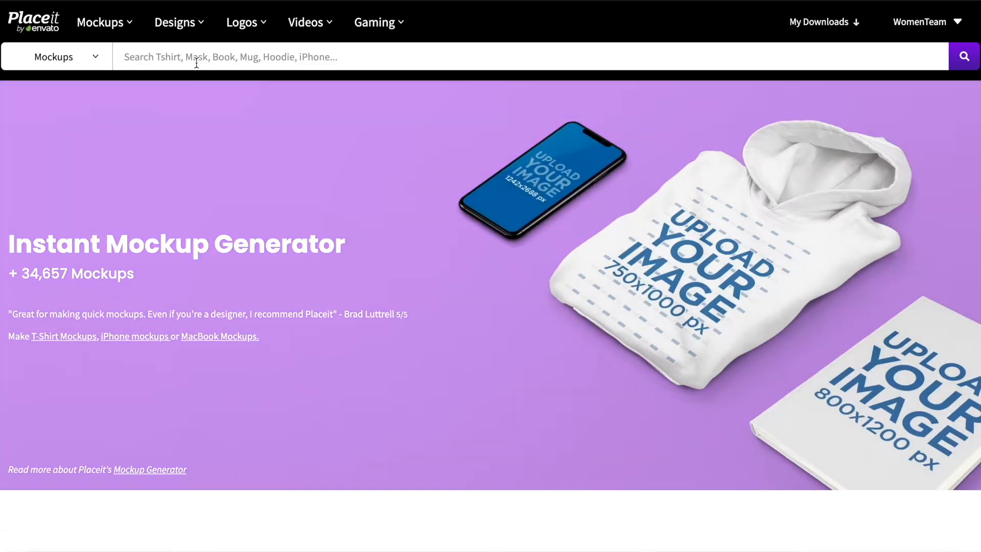
pyautogui.click(194, 57)
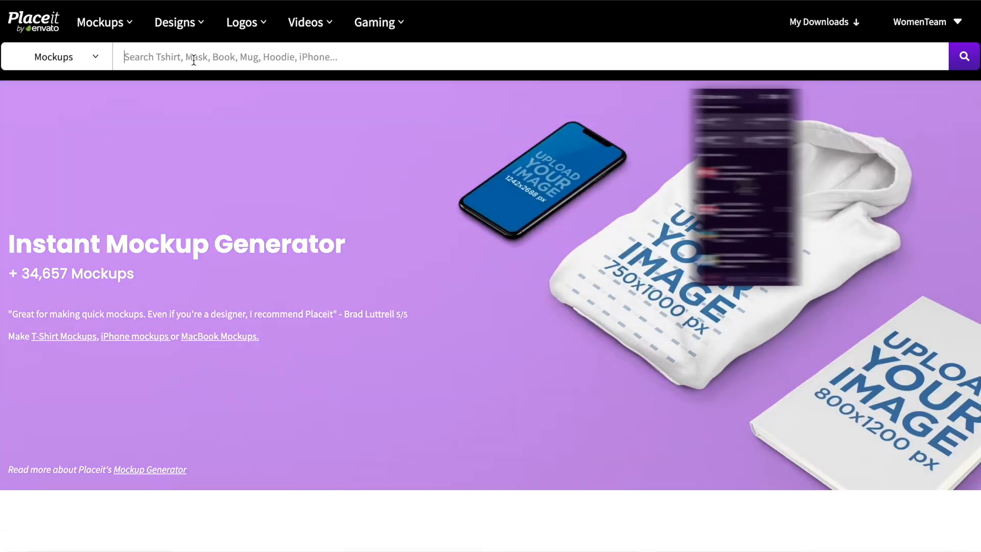
pyautogui.click(541, 178)
pyautogui.write('wall art')
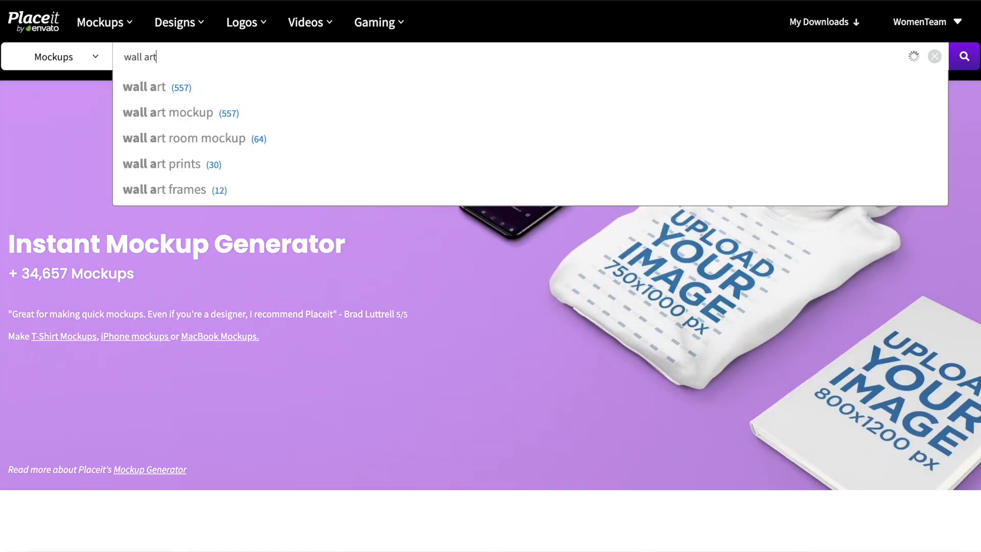
pyautogui.press('Return')
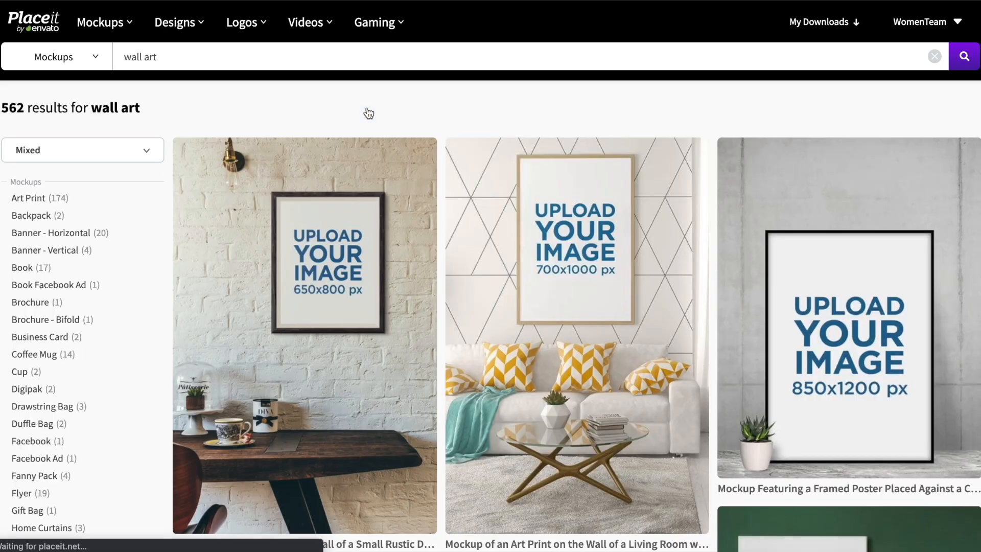
# Step: Download the T-shirt video again from My Downloads
pyautogui.scroll(-6, 76, 234)
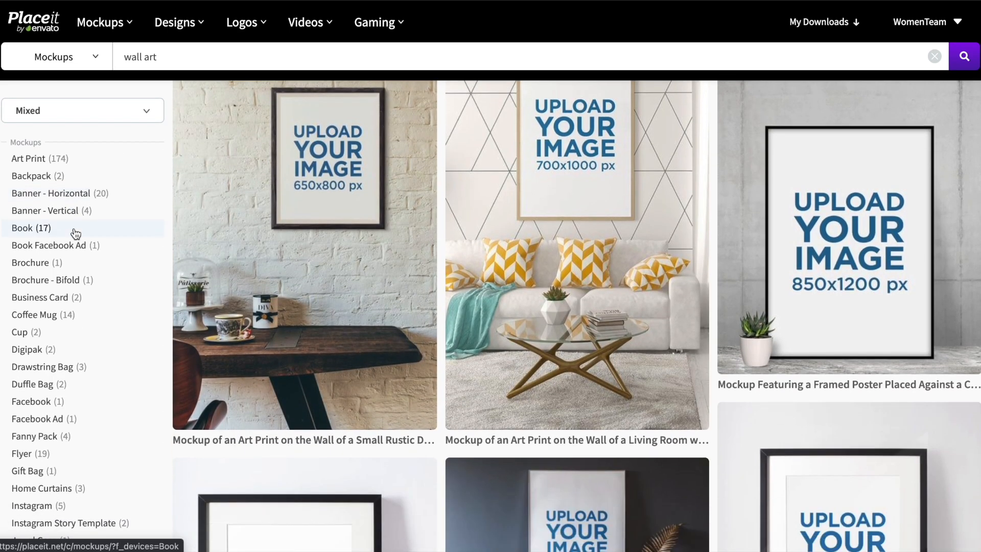
pyautogui.scroll(-10, 76, 233)
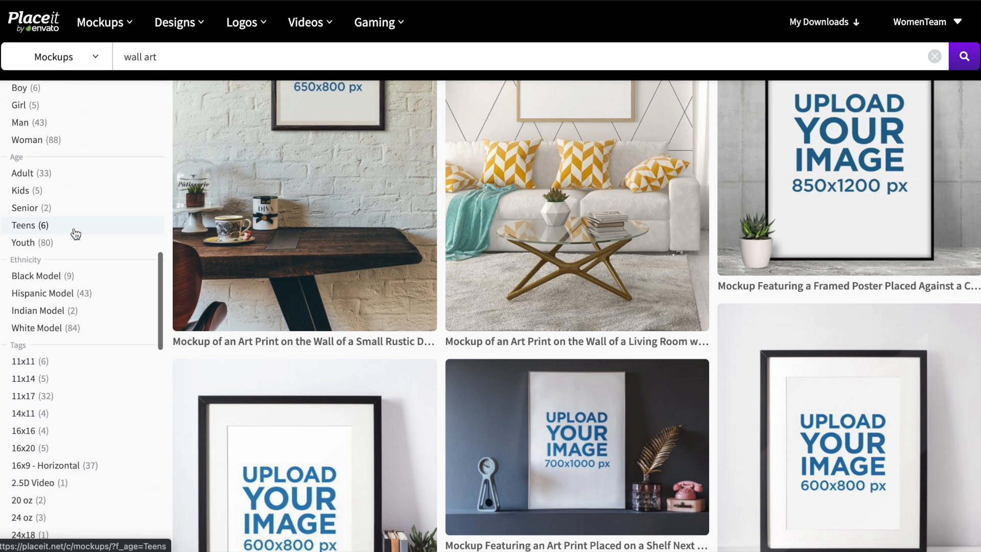
pyautogui.scroll(-6, 76, 233)
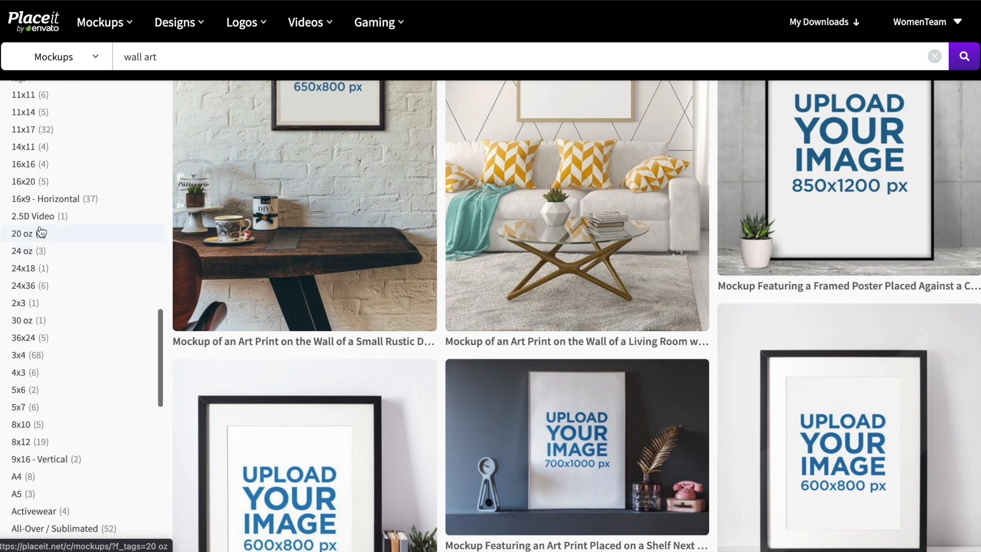
pyautogui.scroll(-5, 74, 202)
pyautogui.scroll(20, 74, 202)
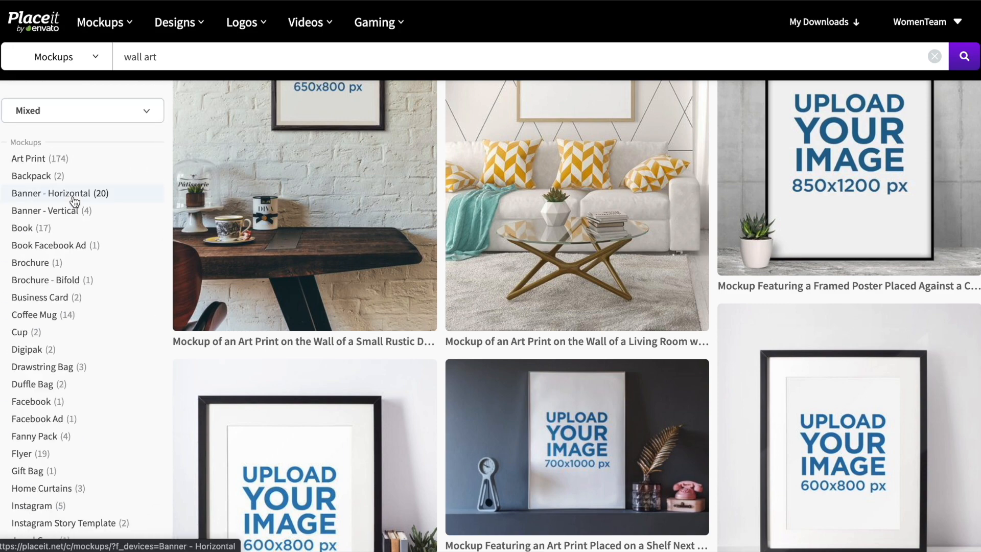
pyautogui.scroll(-15, 74, 202)
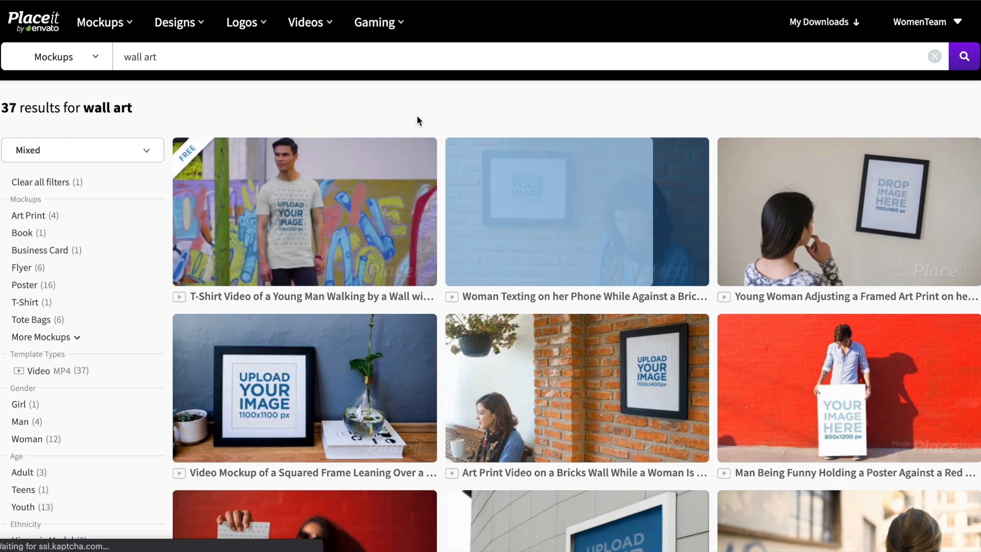
pyautogui.scroll(-2, 416, 120)
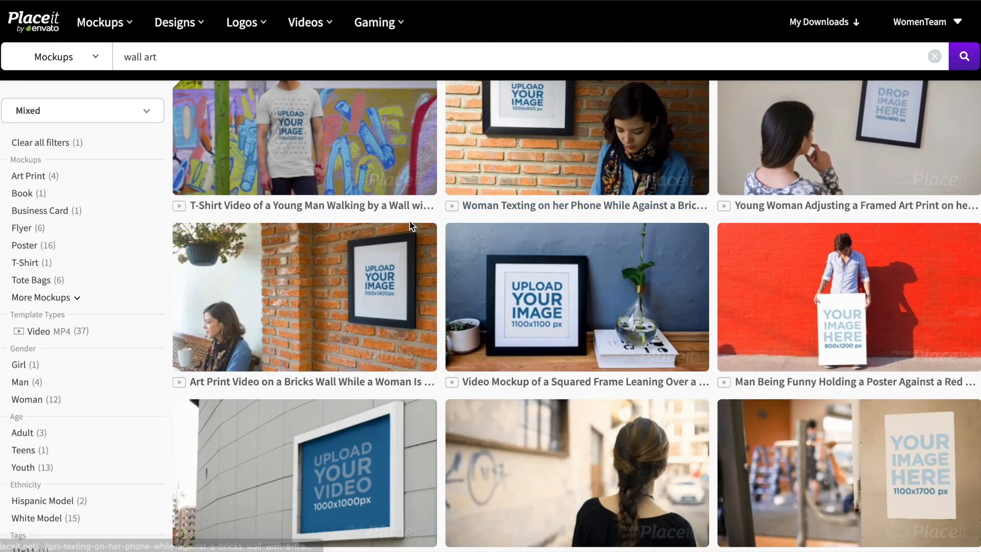
pyautogui.scroll(-4, 457, 212)
pyautogui.scroll(-5, 658, 213)
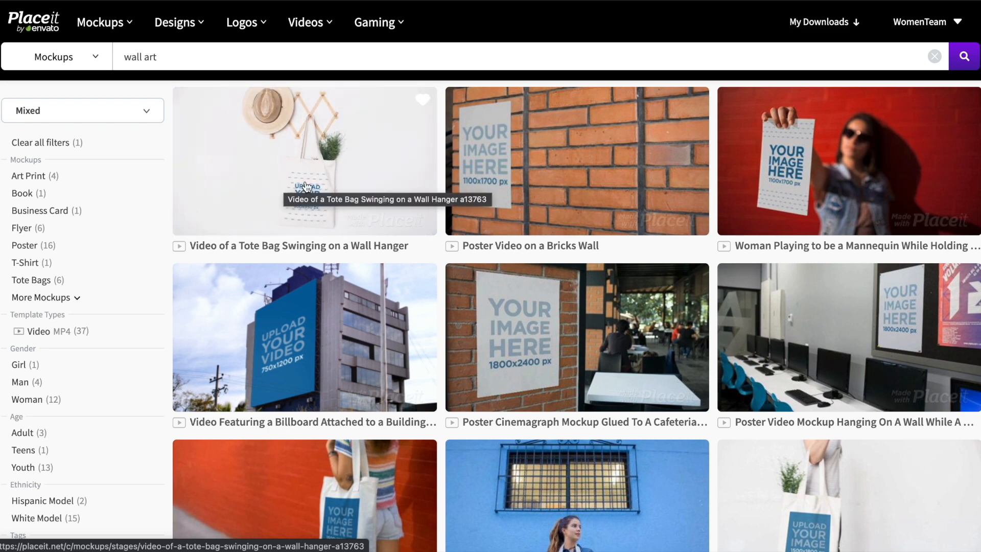
pyautogui.hscroll(1, 767, 190)
pyautogui.hscroll(-1, 767, 190)
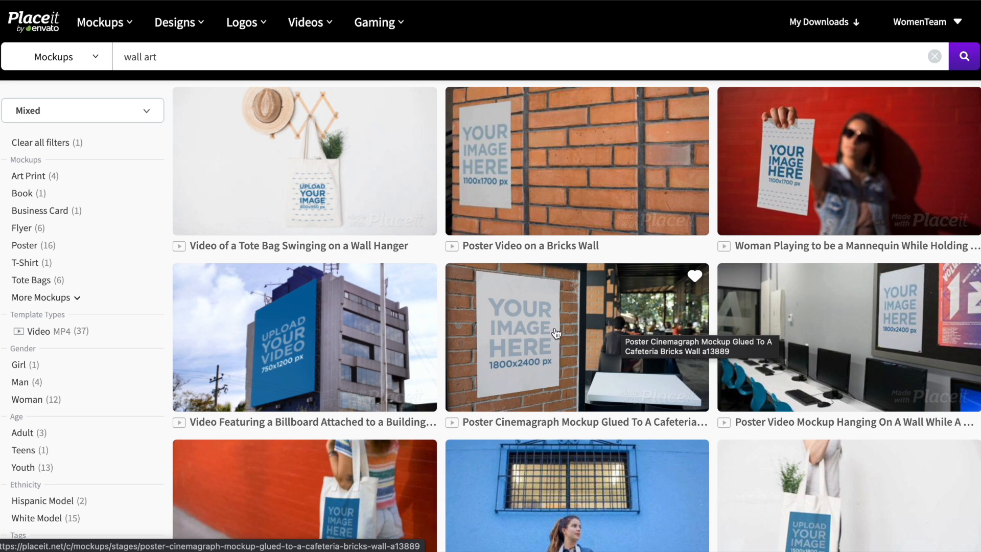
pyautogui.scroll(-4, 556, 333)
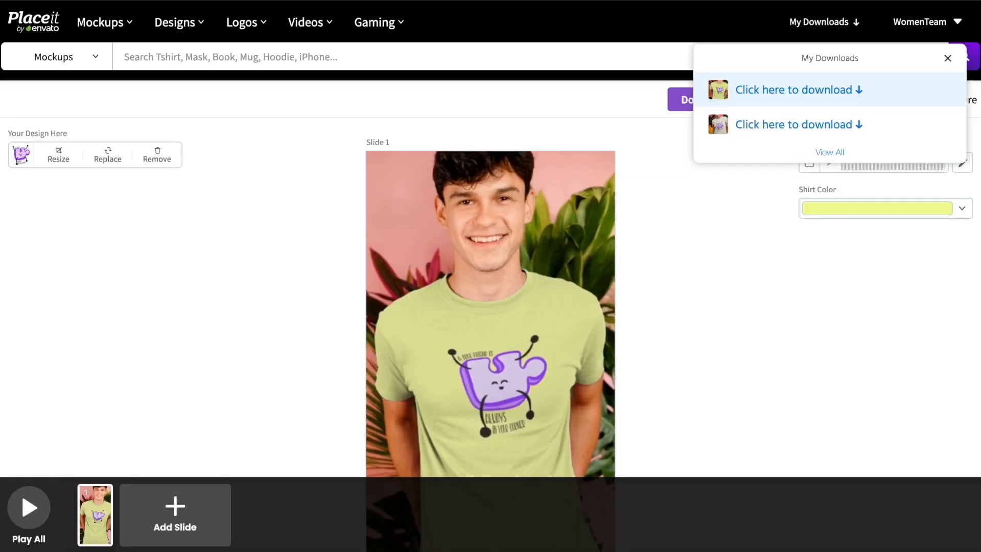
pyautogui.click(792, 90)
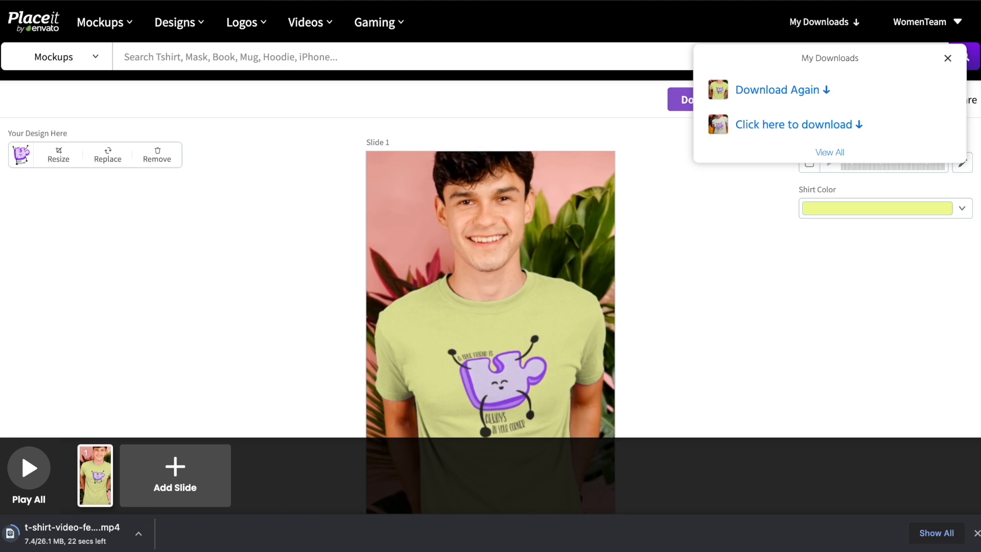
# Step: Open the Empowered Poster Climbing to a Wall stop-motion mockup from the wall art results
pyautogui.hotkey('ctrl', 'Tab')
pyautogui.scroll(-4, 562, 214)
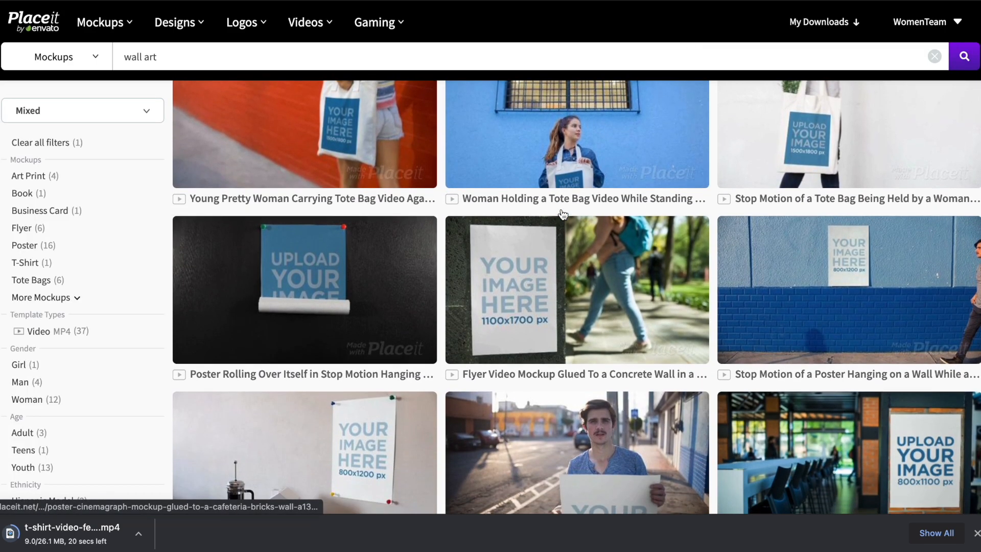
pyautogui.scroll(-3, 561, 210)
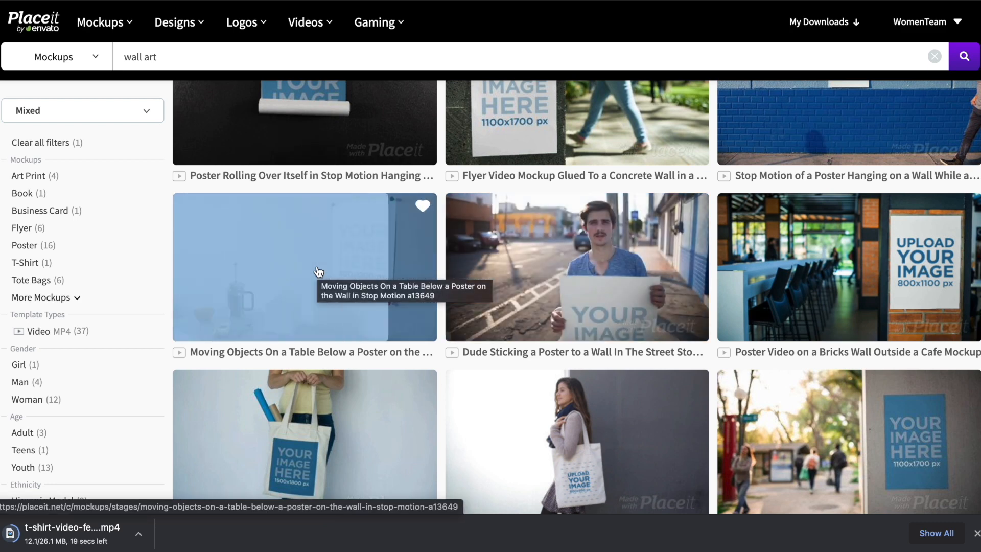
pyautogui.scroll(-3, 630, 212)
pyautogui.scroll(-2, 630, 212)
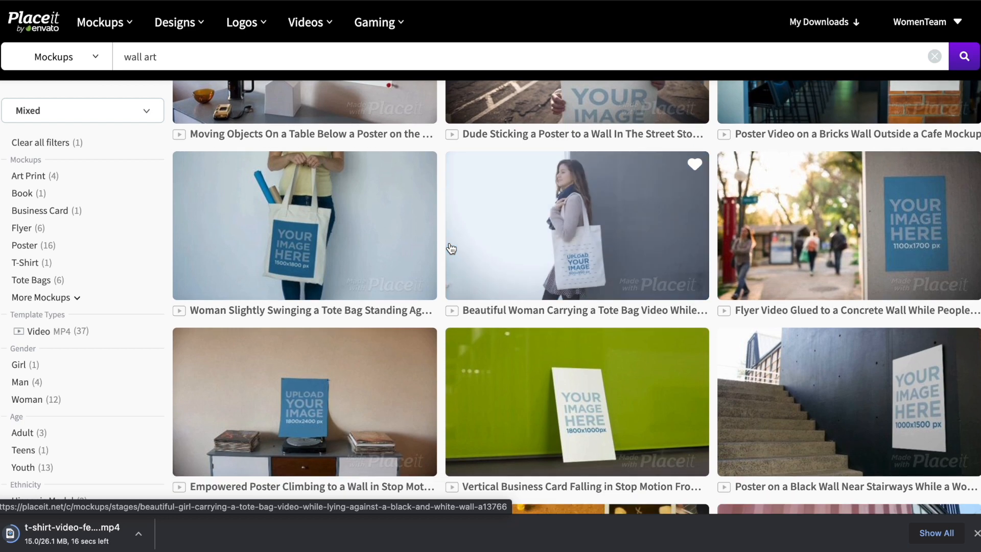
pyautogui.scroll(-4, 451, 249)
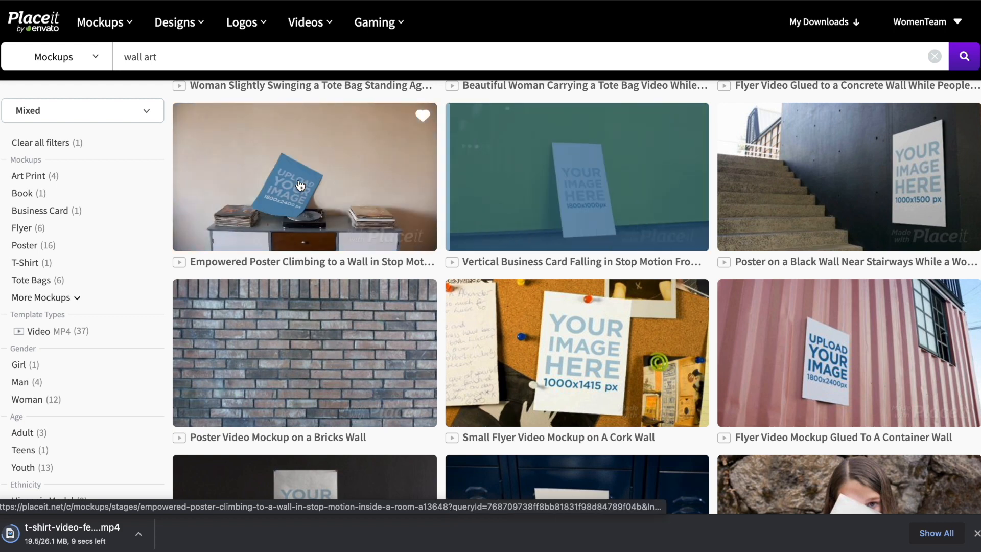
pyautogui.click(300, 185)
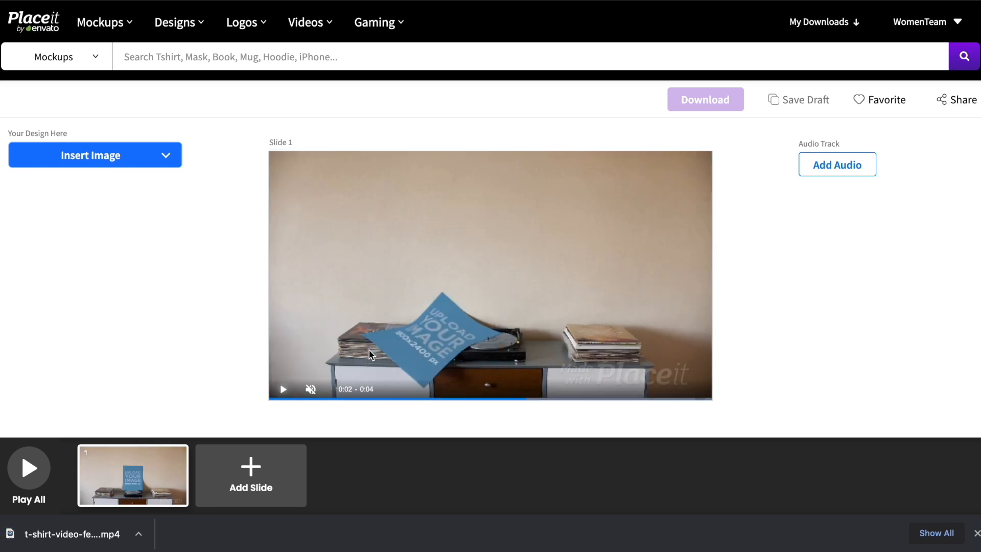
# Step: Pause the preview on the upright poster and start uploading an image from the computer
pyautogui.click(284, 392)
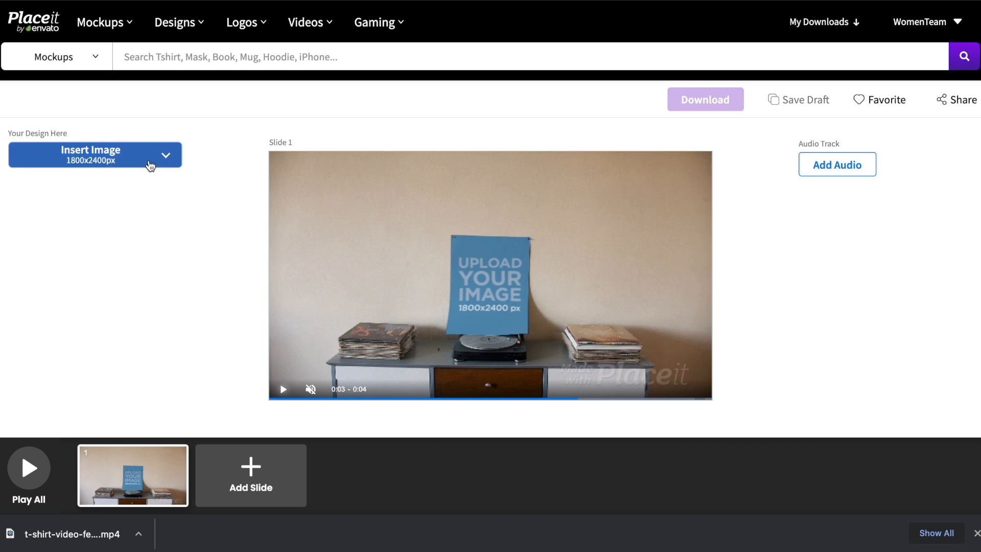
pyautogui.click(150, 166)
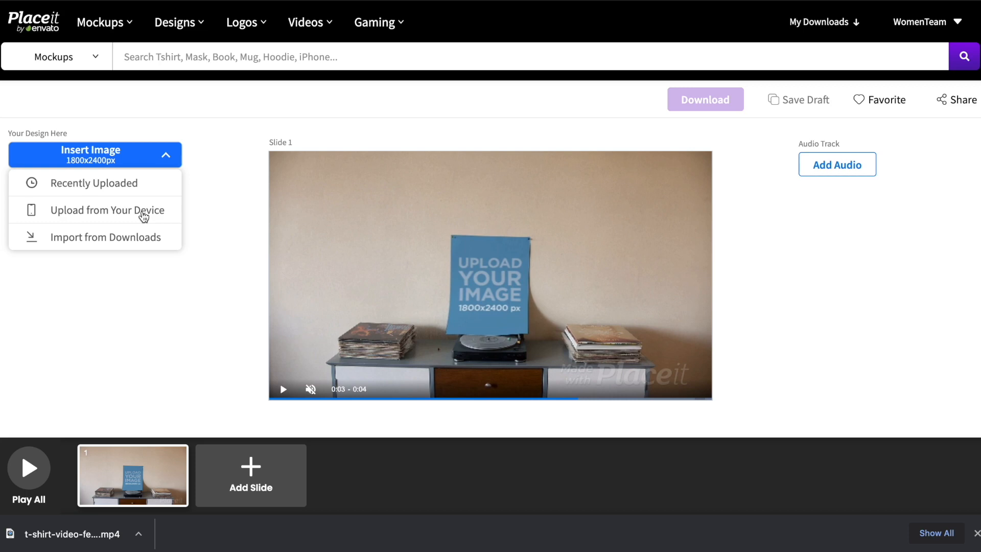
pyautogui.click(143, 215)
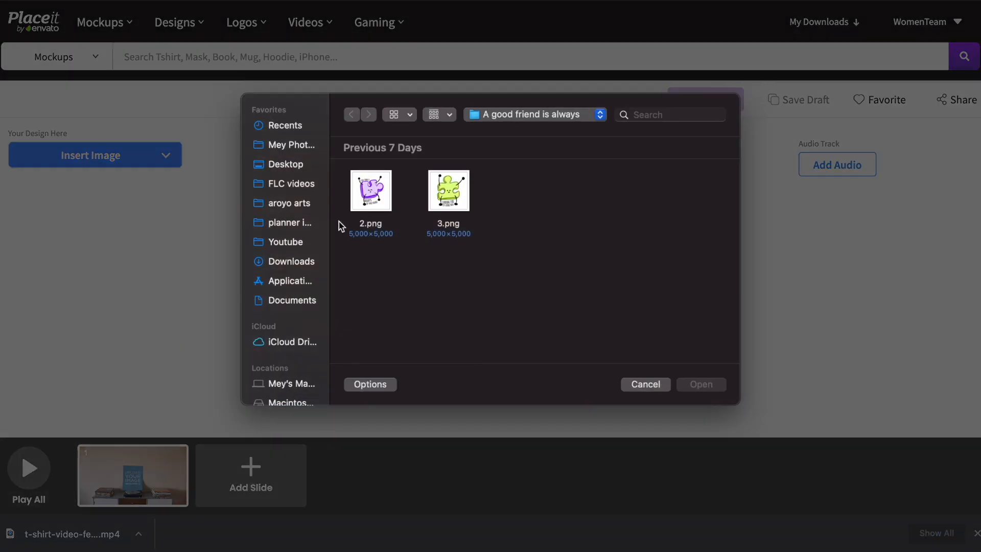
pyautogui.click(292, 262)
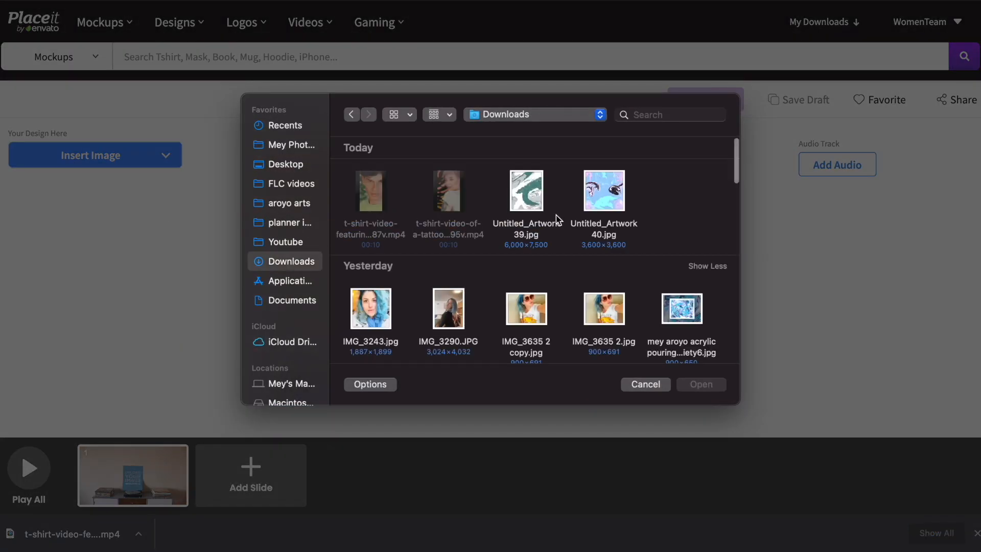
# Step: Choose Untitled_Artwork 7.jpg from Downloads, which is rejected as larger than 12 MB
pyautogui.scroll(-5, 556, 220)
pyautogui.scroll(-3, 557, 220)
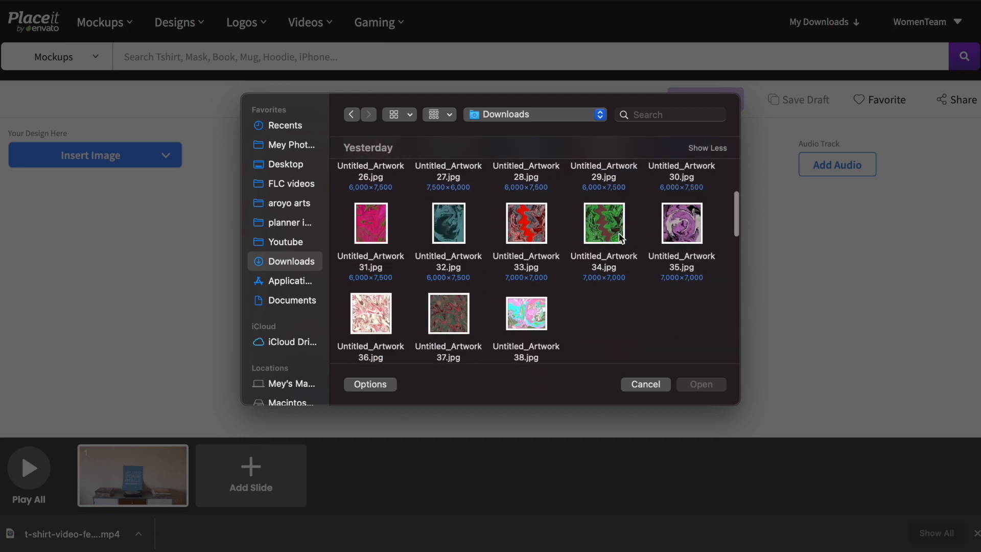
pyautogui.scroll(-3, 619, 239)
pyautogui.hscroll(10, 587, 325)
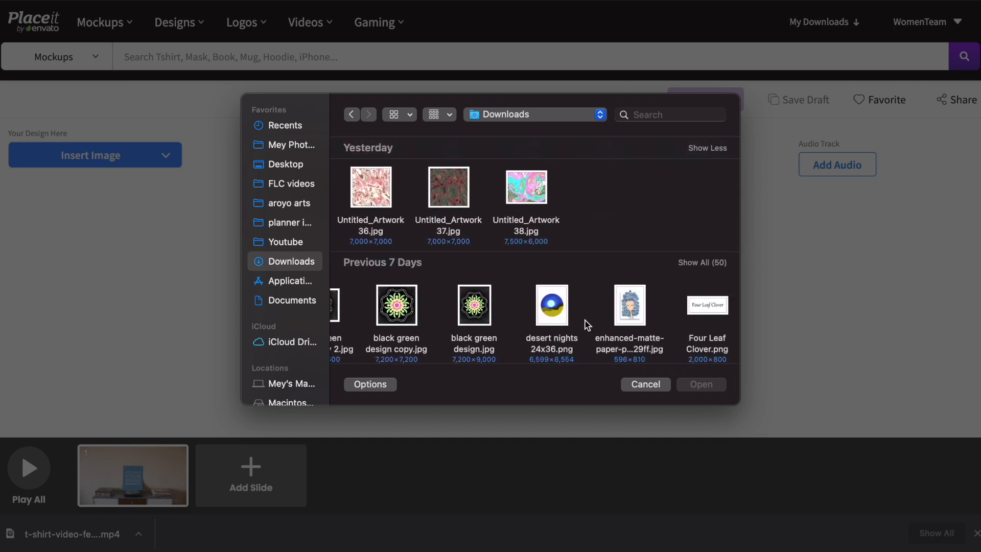
pyautogui.hscroll(-10, 586, 325)
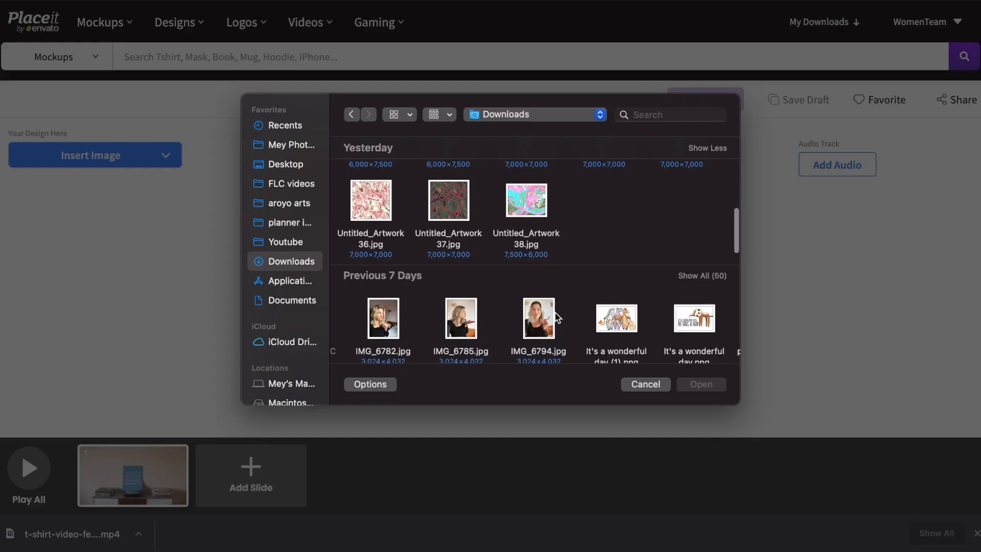
pyautogui.hscroll(10, 529, 275)
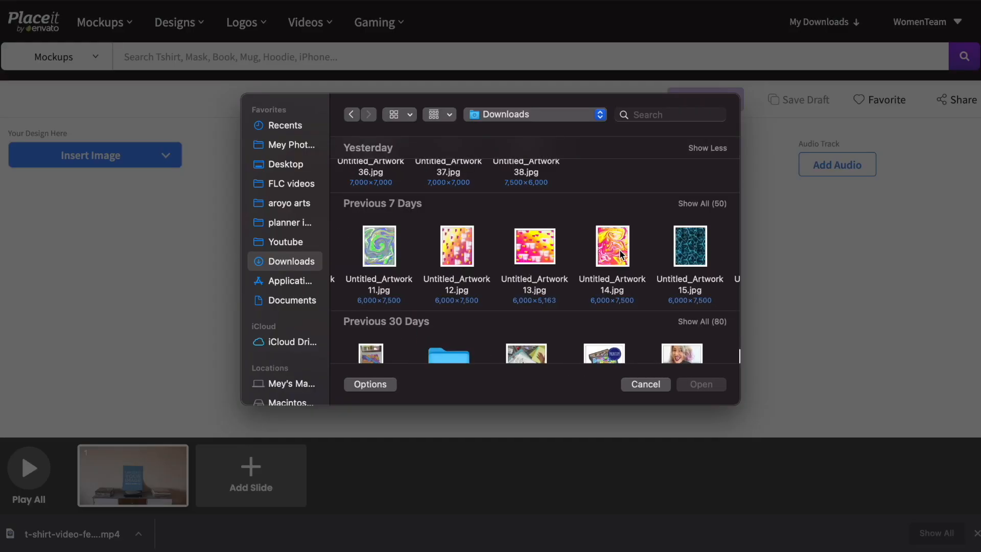
pyautogui.hscroll(10, 609, 256)
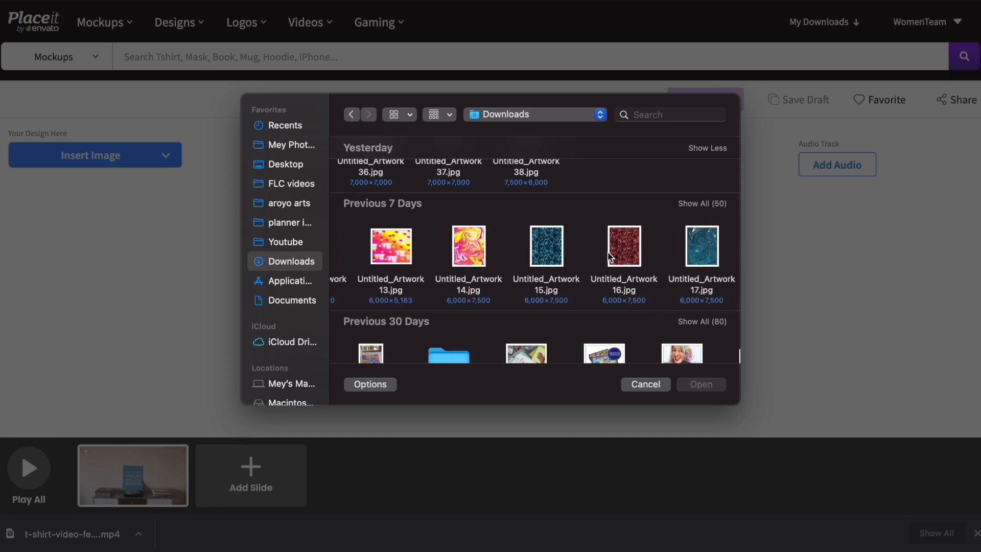
pyautogui.hscroll(5, 609, 256)
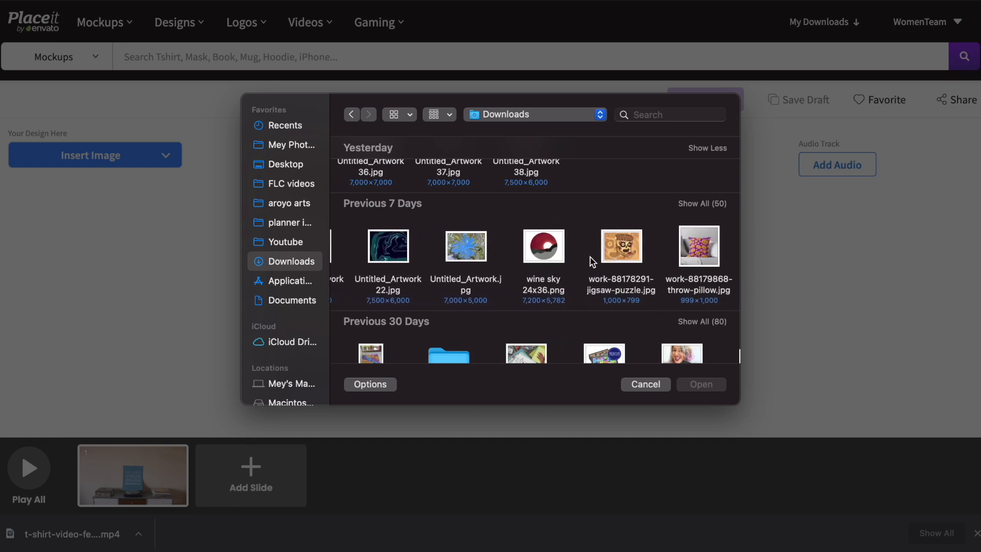
pyautogui.hscroll(-15, 593, 262)
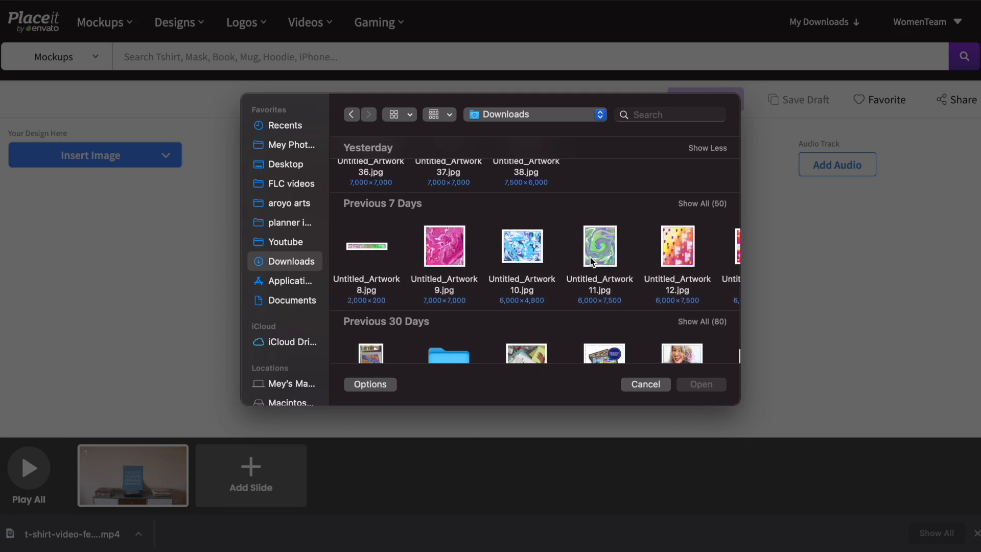
pyautogui.hscroll(-10, 456, 256)
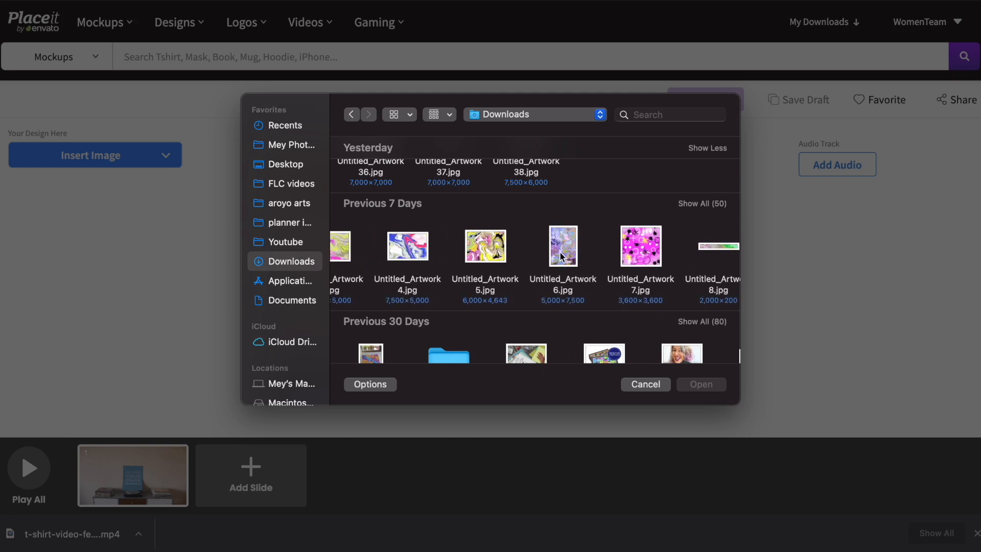
pyautogui.doubleClick(651, 250)
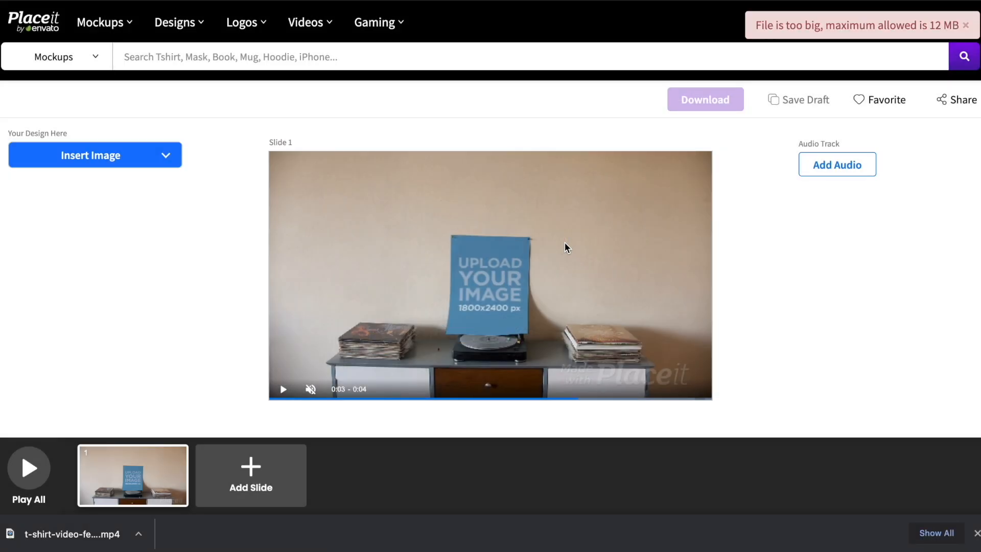
# Step: Find Untitled_Artwork 29.jpg in Downloads and preview it full size
pyautogui.click(81, 512)
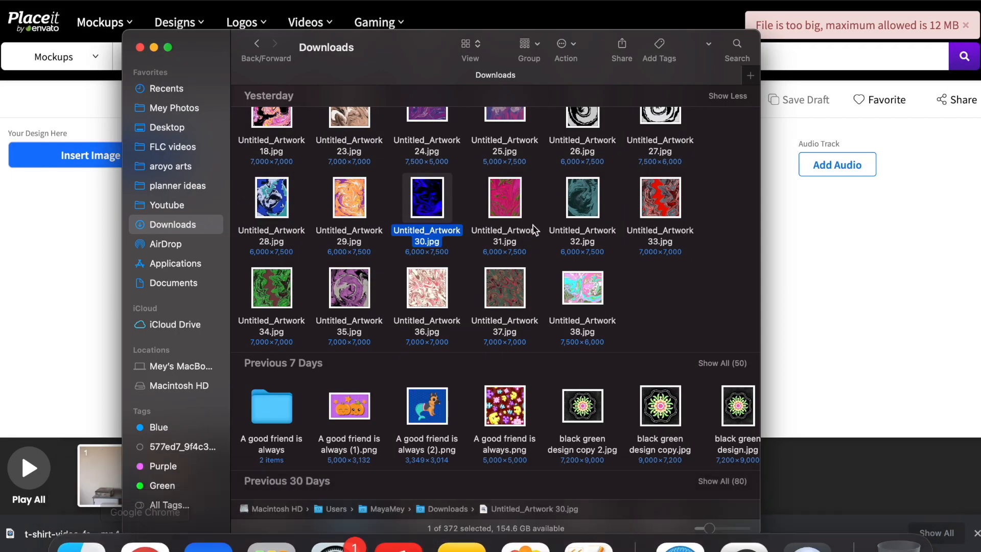
pyautogui.scroll(3, 419, 268)
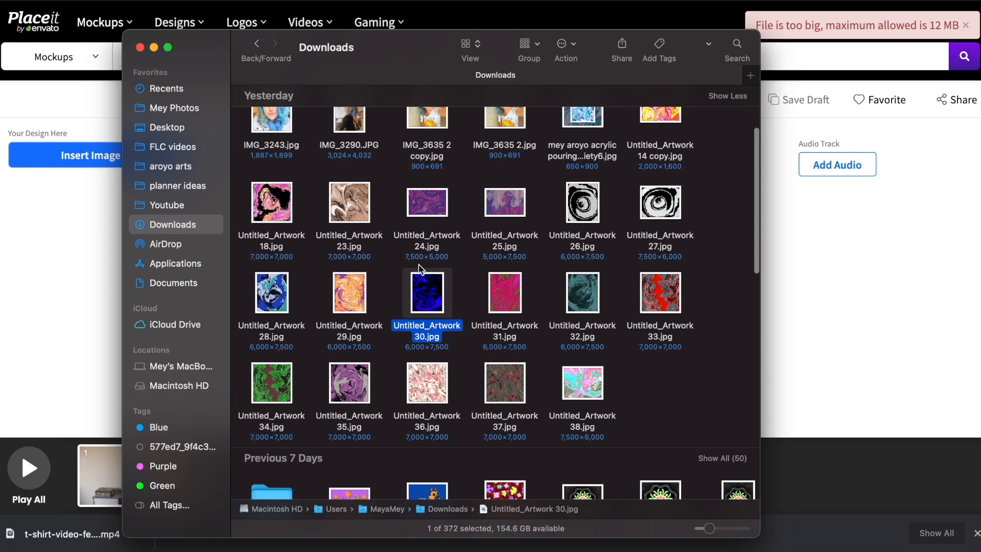
pyautogui.scroll(3, 419, 268)
pyautogui.scroll(-5, 422, 269)
pyautogui.scroll(-2, 421, 269)
pyautogui.scroll(-3, 420, 269)
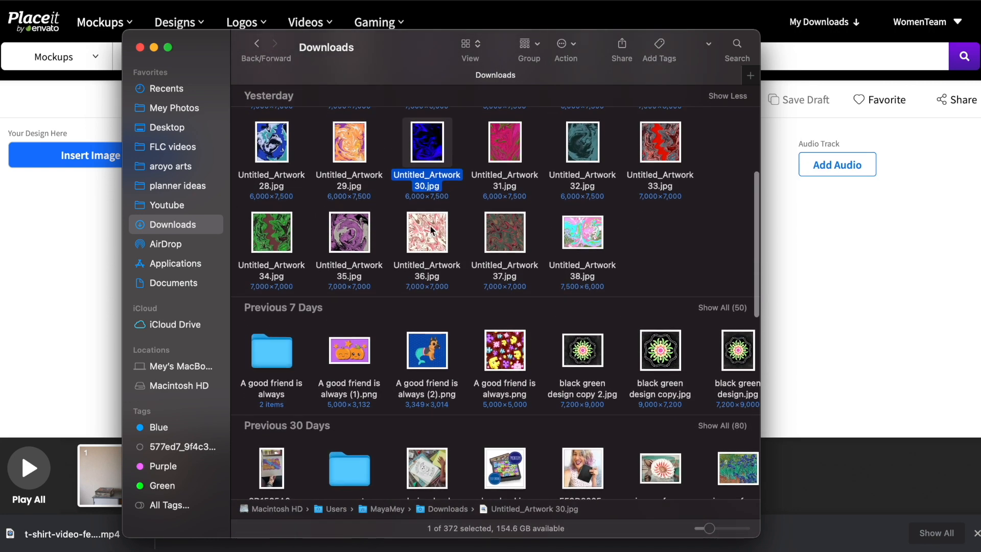
pyautogui.scroll(3, 360, 227)
pyautogui.click(360, 228)
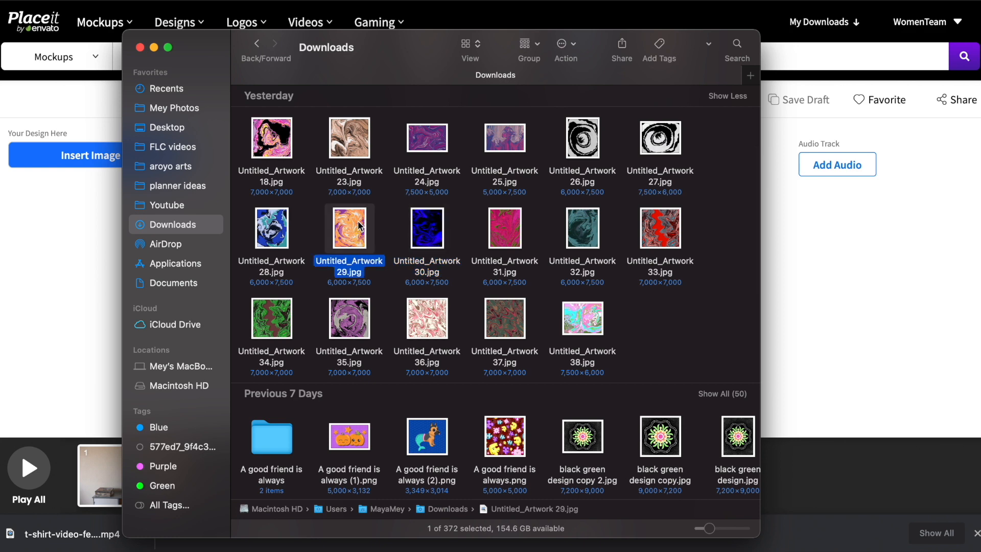
pyautogui.press('space')
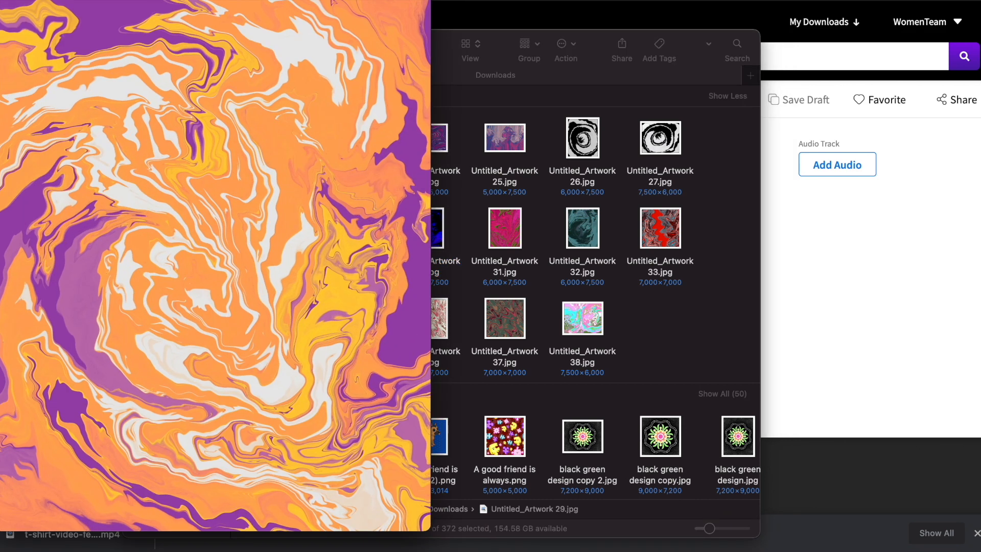
pyautogui.press('space')
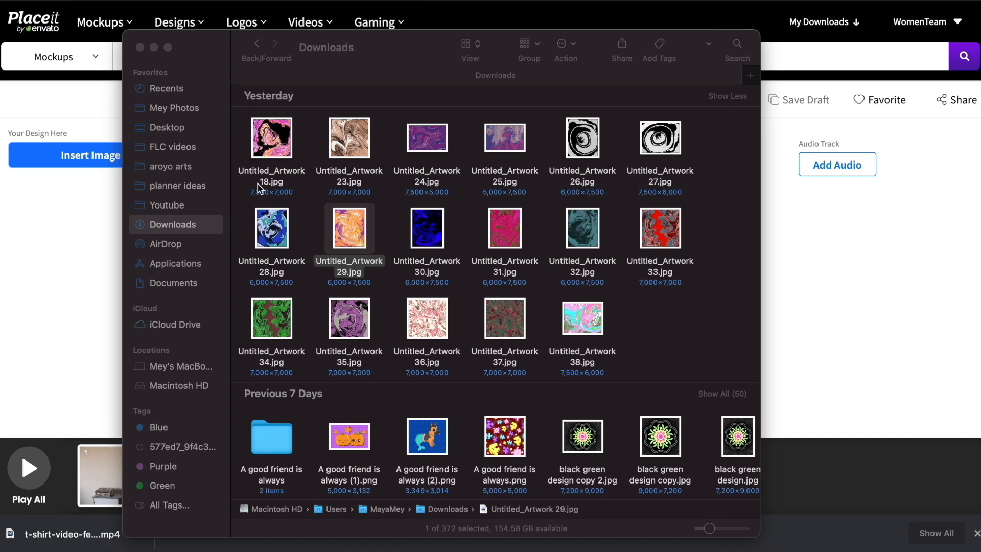
# Step: Duplicate Untitled_Artwork 29.jpg and preview the new copy
pyautogui.click(349, 236)
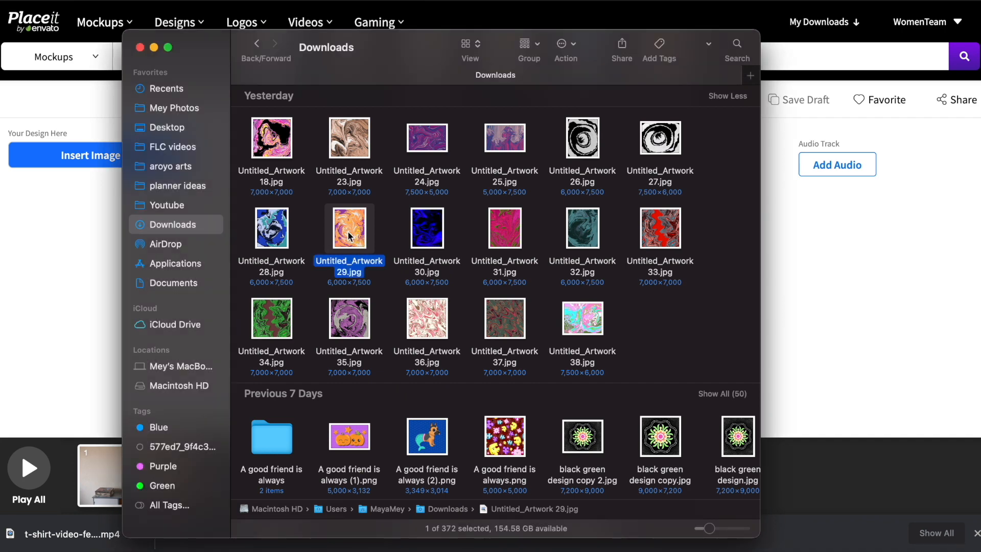
pyautogui.press('super+d')
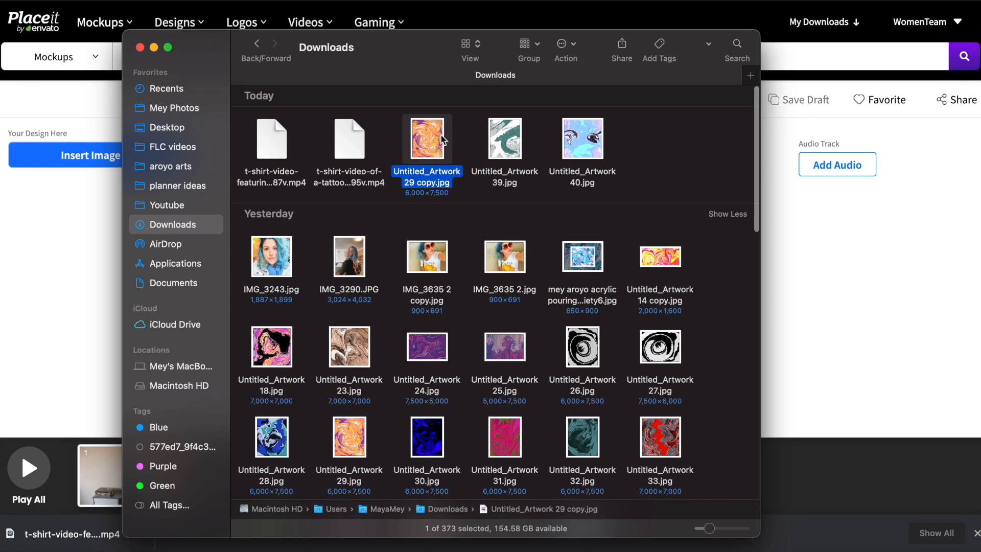
pyautogui.moveTo(442, 140); pyautogui.dragTo(39, 49)
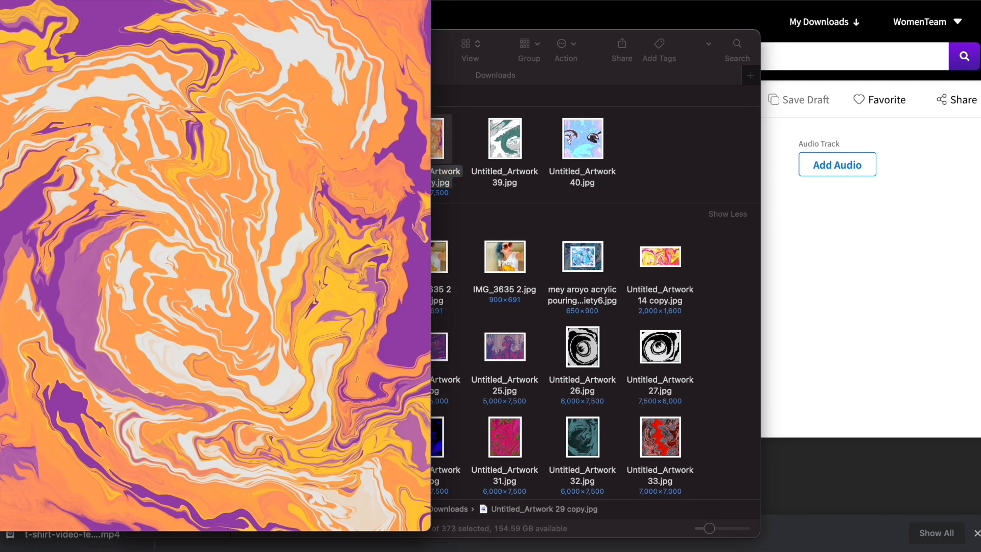
pyautogui.press('space')
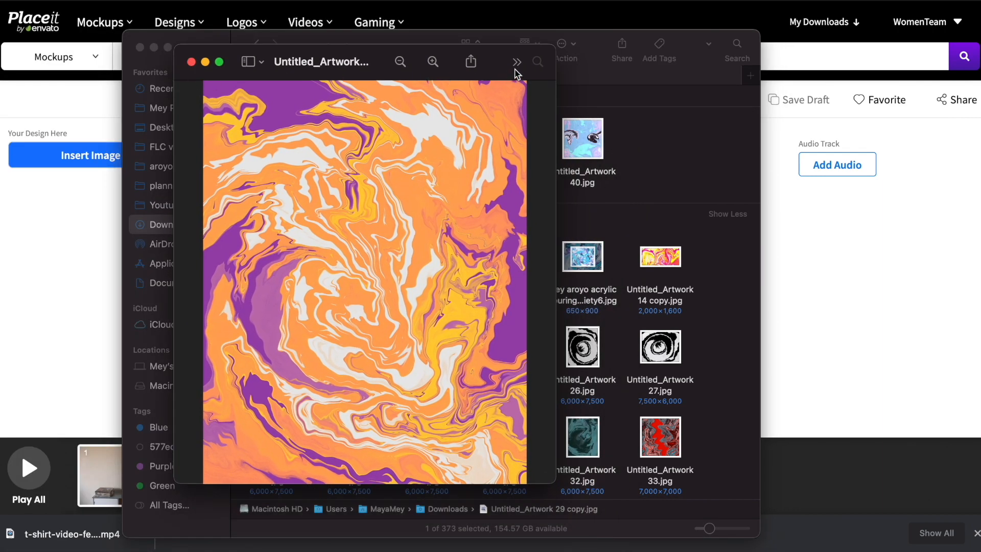
# Step: Resize Untitled_Artwork 29 copy to 3000 pixels wide (3000 × 3750), then close it and Finder
pyautogui.click(517, 66)
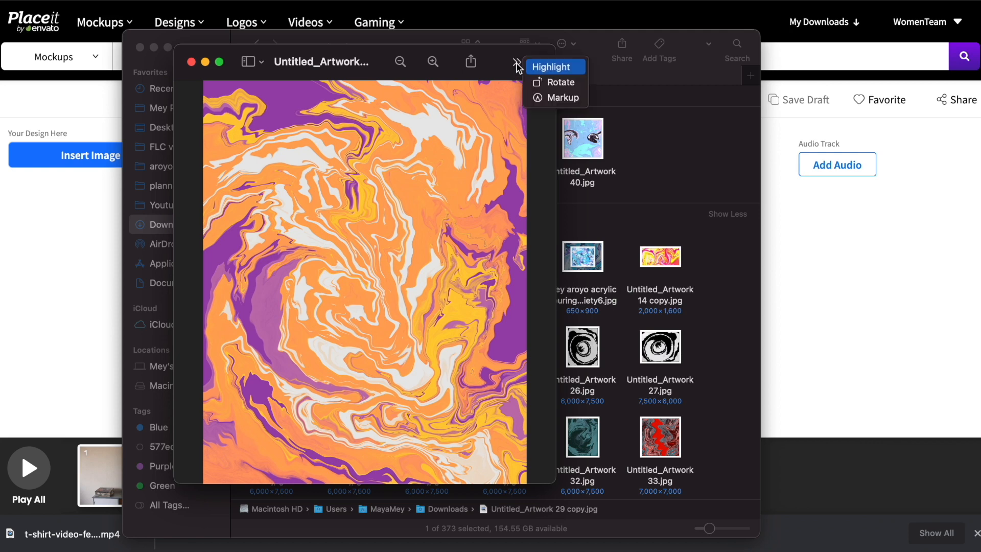
pyautogui.click(551, 96)
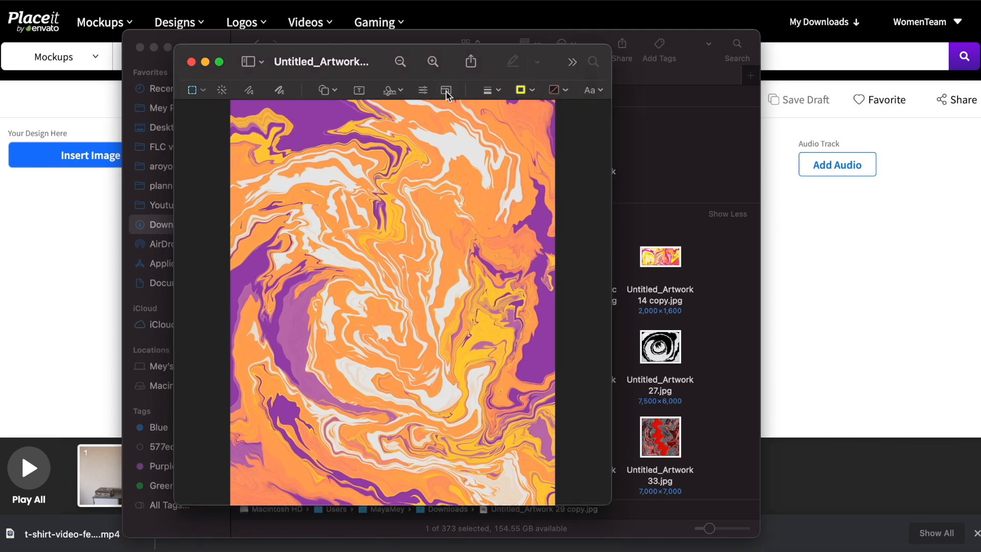
pyautogui.click(445, 90)
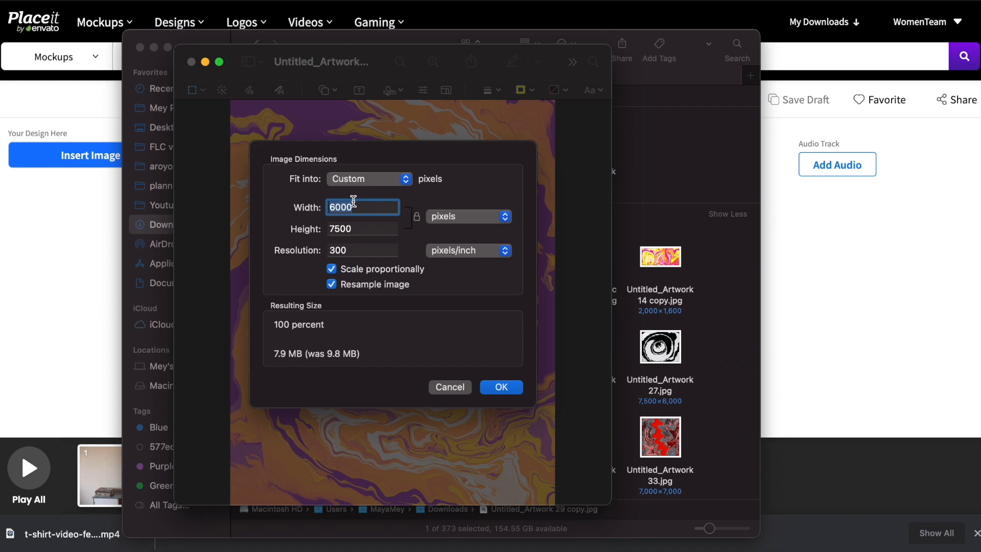
pyautogui.write('3000')
pyautogui.press('Return')
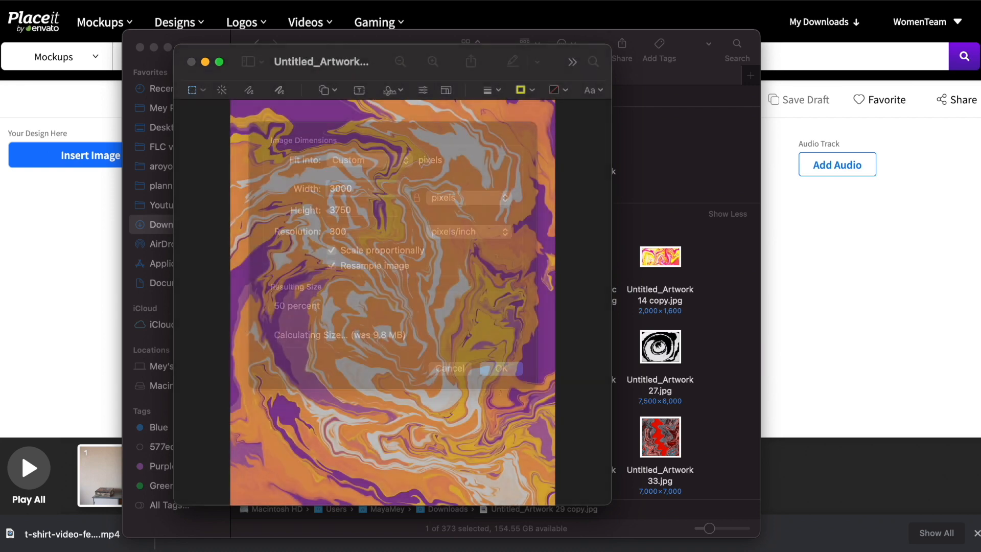
pyautogui.click(192, 63)
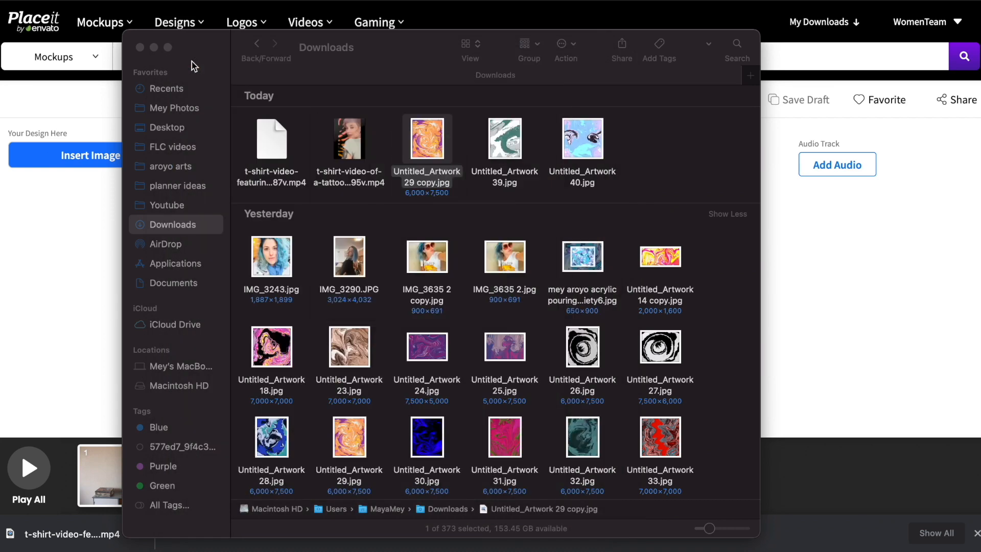
pyautogui.click(140, 48)
# Step: Upload Untitled_Artwork 29 copy.jpg onto the poster, zoom it to fill the crop, and start Play All
pyautogui.click(117, 162)
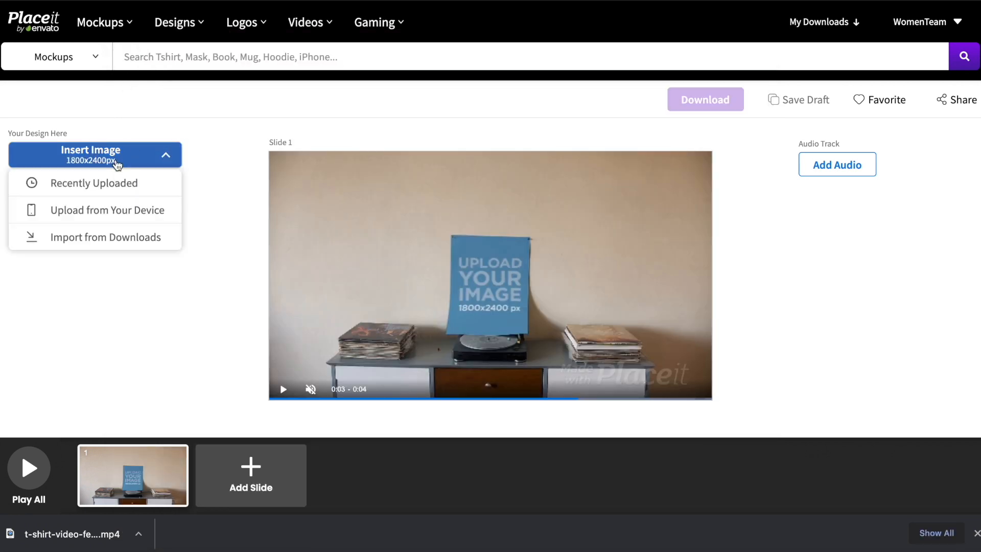
pyautogui.click(109, 214)
pyautogui.doubleClick(524, 179)
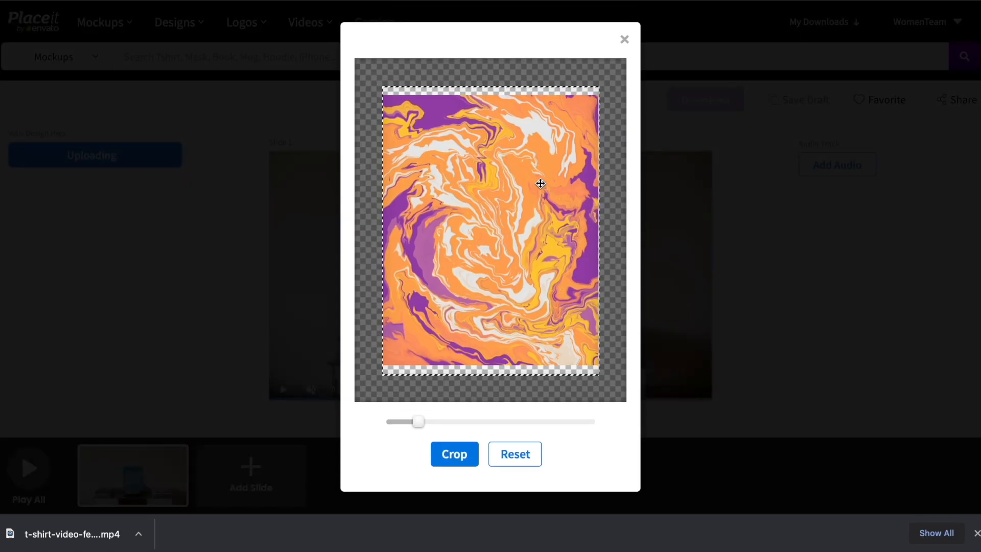
pyautogui.moveTo(418, 421); pyautogui.dragTo(425, 421)
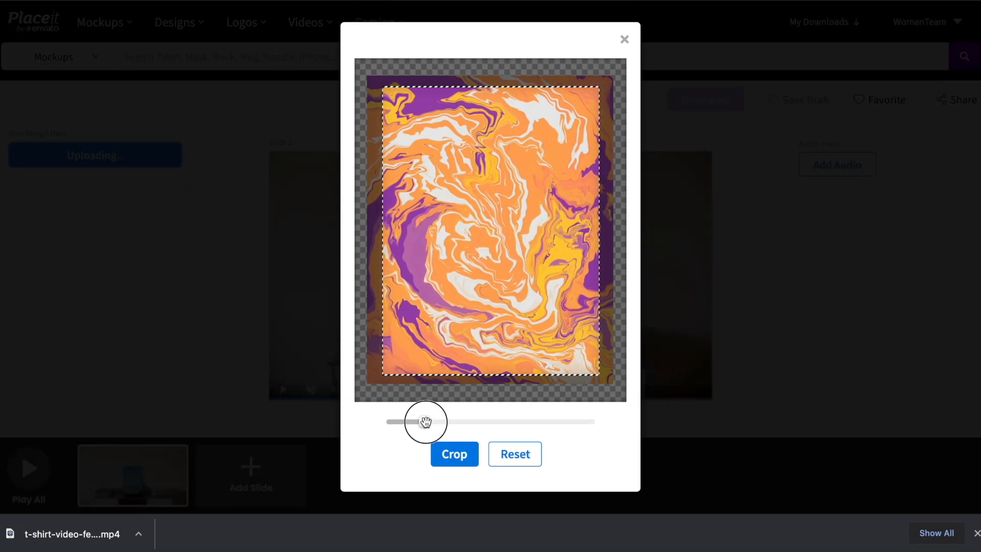
pyautogui.click(449, 453)
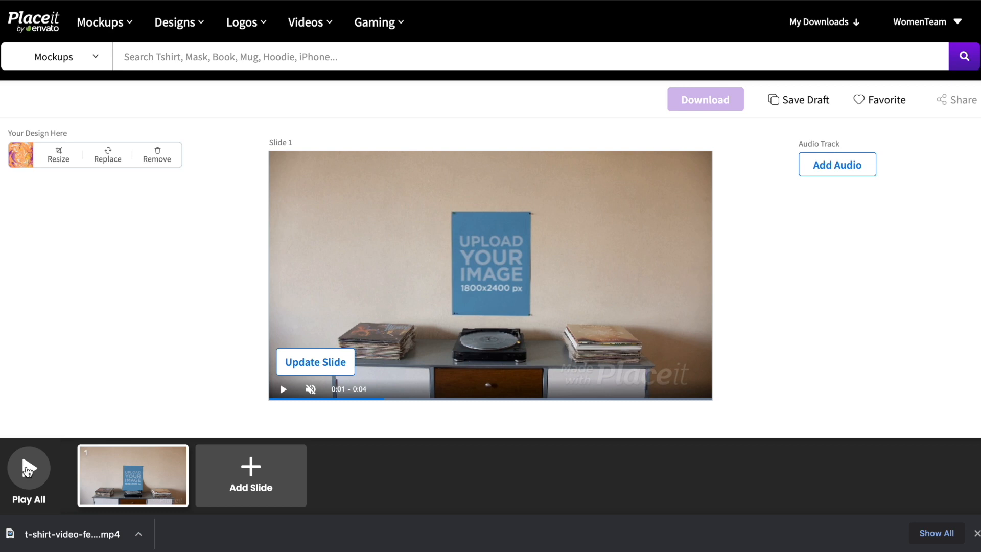
pyautogui.click(27, 468)
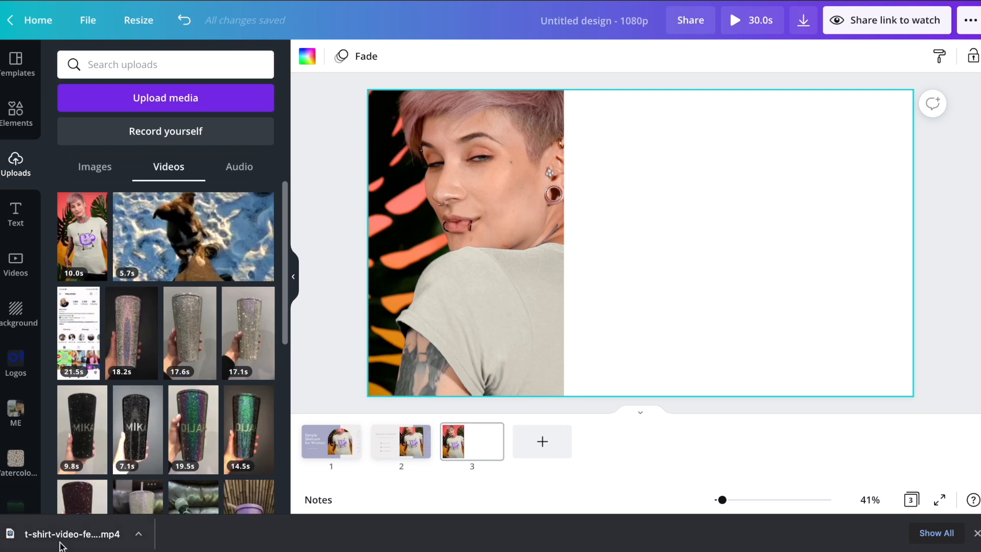
# Step: Upload the downloaded green T-shirt video into Canva and dismiss the downloads bar
pyautogui.moveTo(23, 538); pyautogui.dragTo(178, 352)
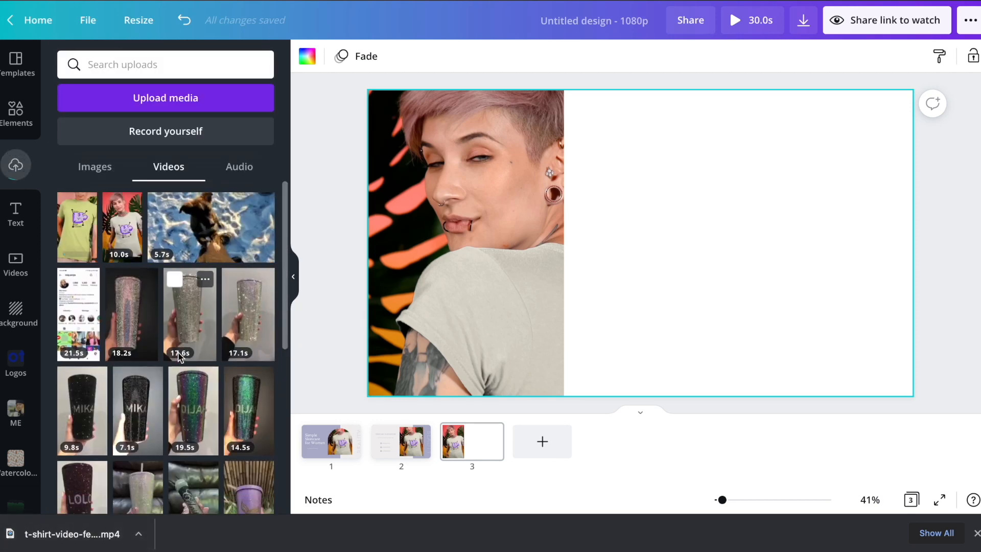
pyautogui.click(741, 1)
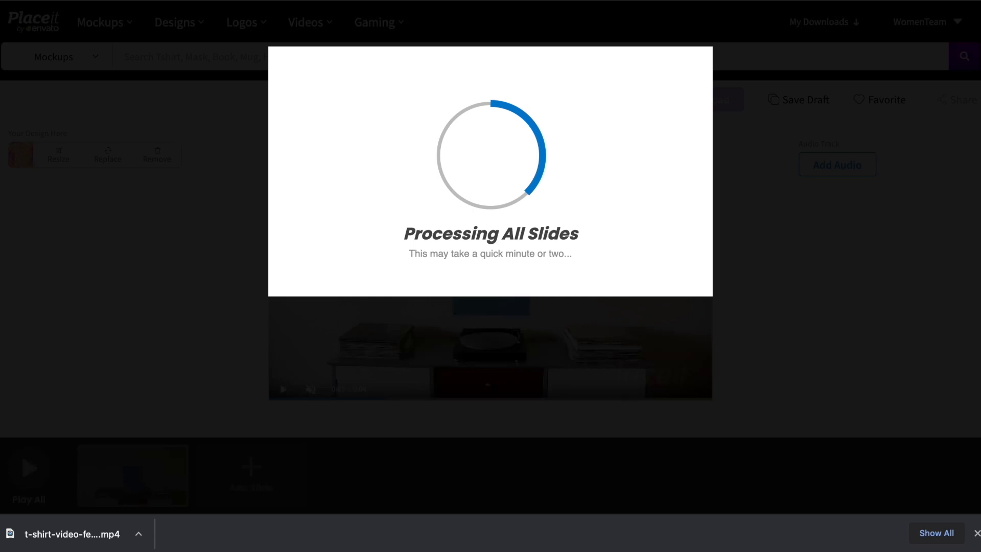
pyautogui.click(976, 532)
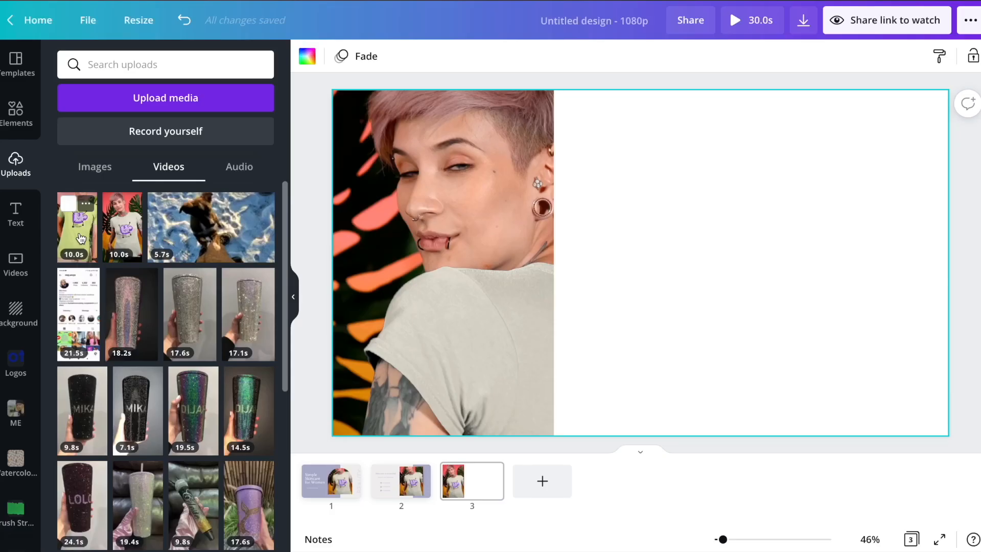
# Step: Place the green T-shirt video on slide 3, sized to full height beside the first video
pyautogui.moveTo(81, 225); pyautogui.dragTo(699, 225)
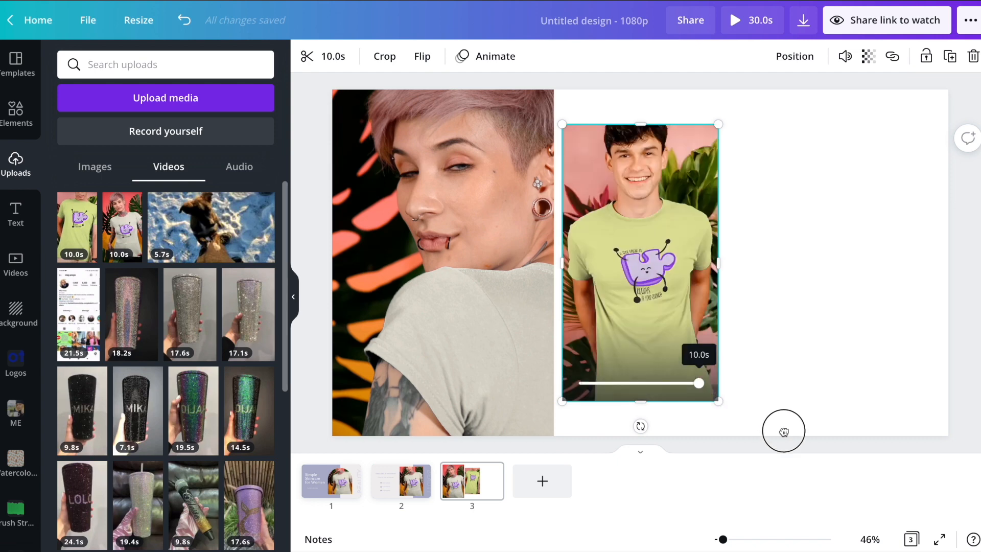
pyautogui.moveTo(765, 426); pyautogui.dragTo(864, 495)
pyautogui.moveTo(705, 366); pyautogui.dragTo(695, 335)
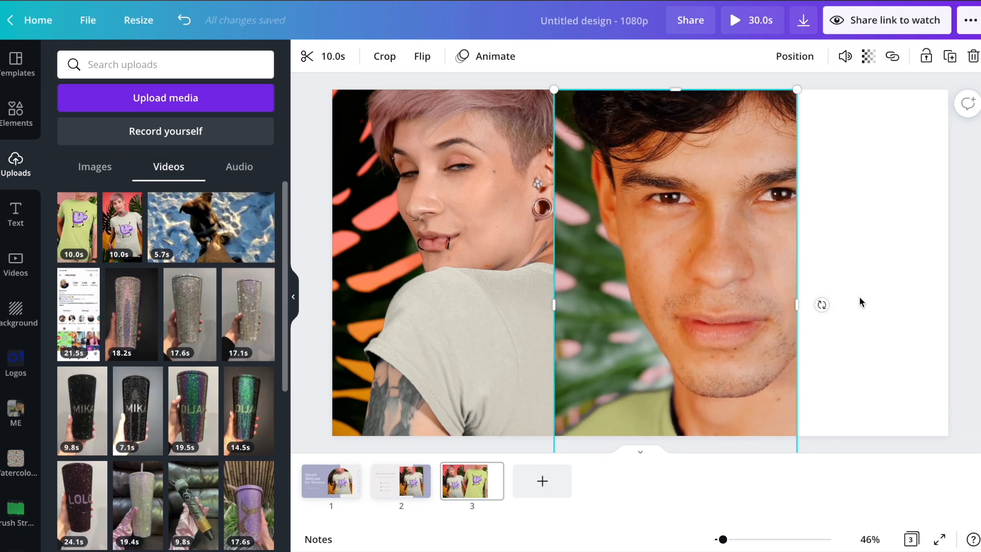
pyautogui.click(872, 288)
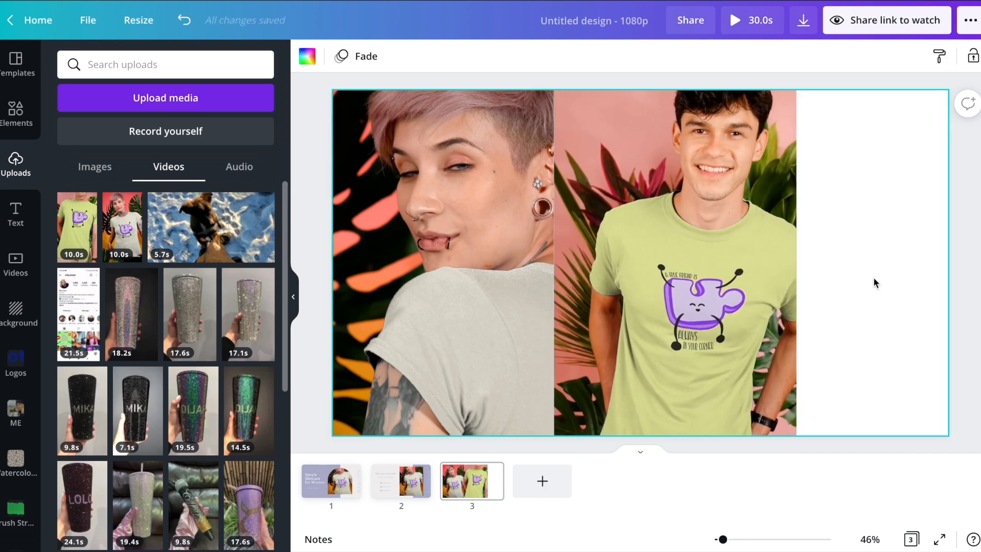
pyautogui.click(793, 302)
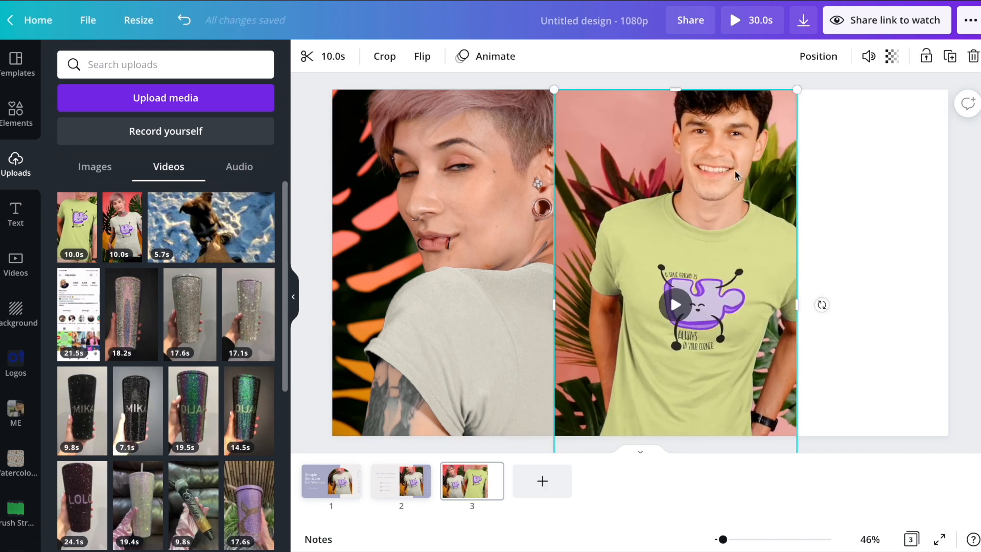
pyautogui.moveTo(796, 91); pyautogui.dragTo(750, 153)
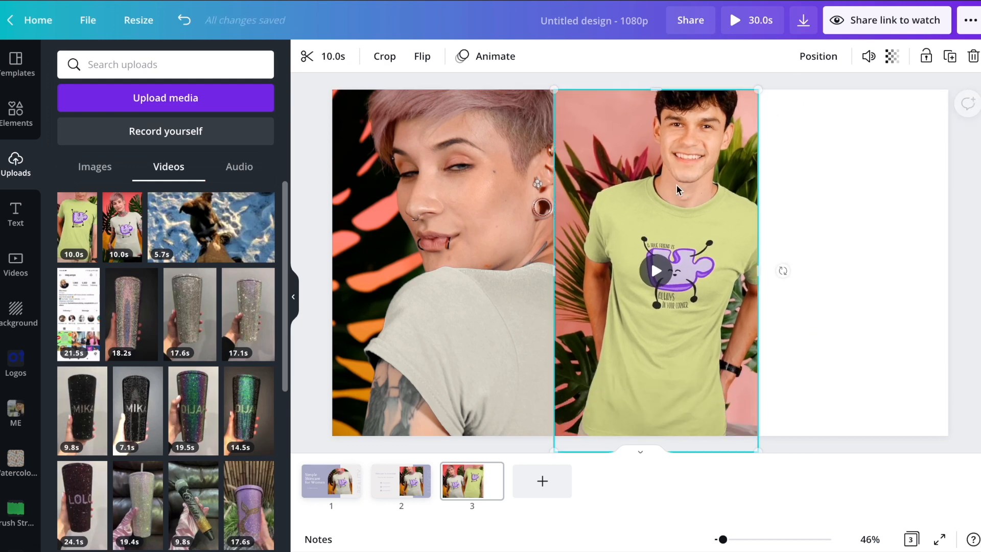
pyautogui.click(891, 149)
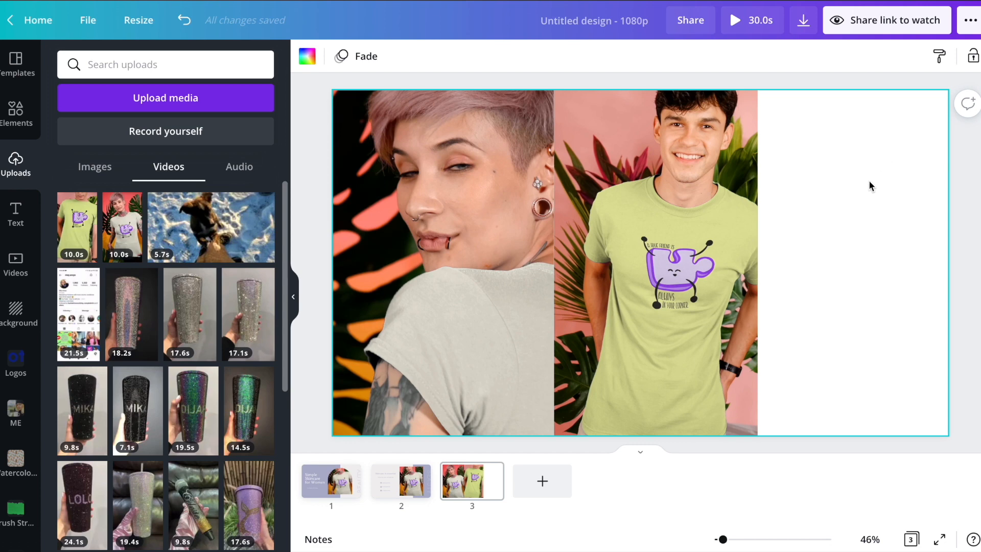
# Step: Make the slide background lavender and add a heading text box
pyautogui.click(310, 60)
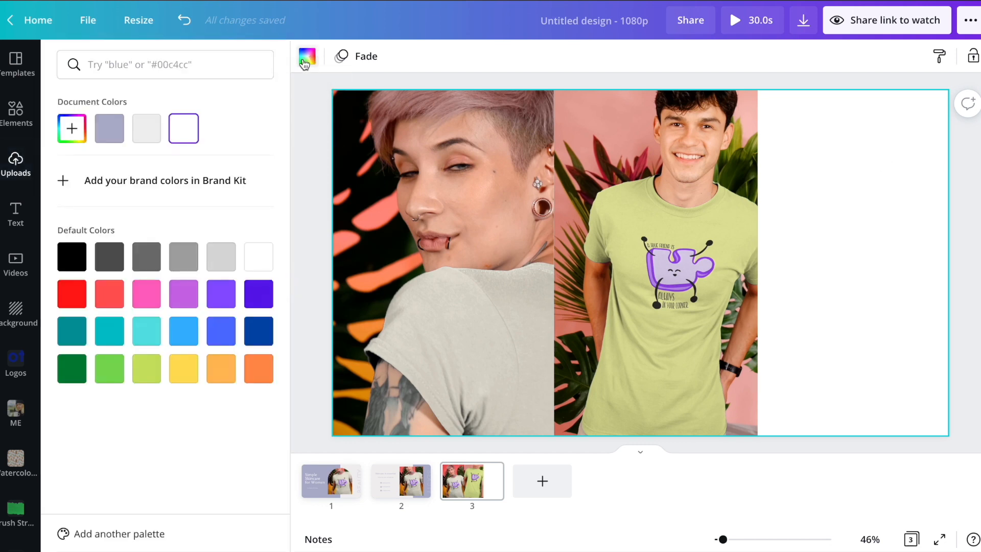
pyautogui.click(109, 129)
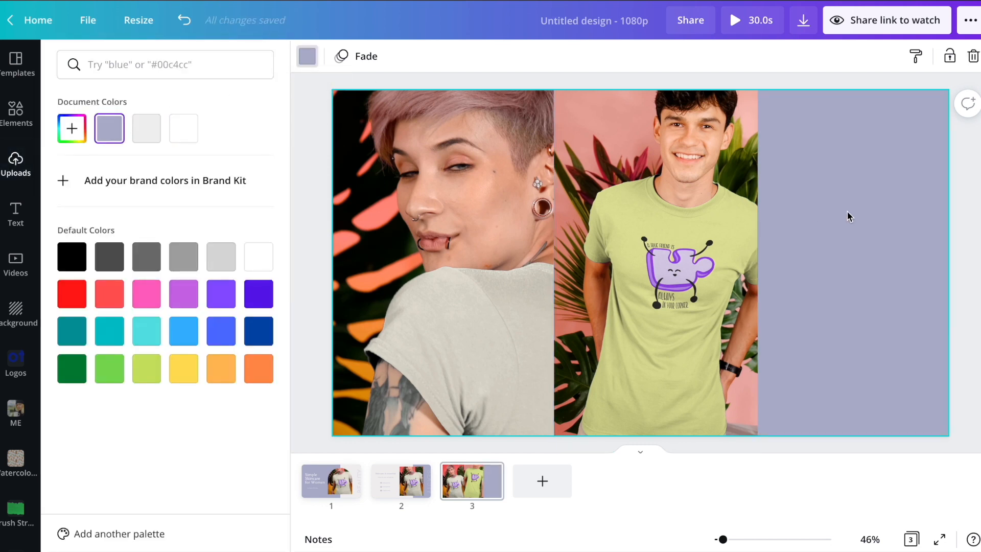
pyautogui.click(506, 86)
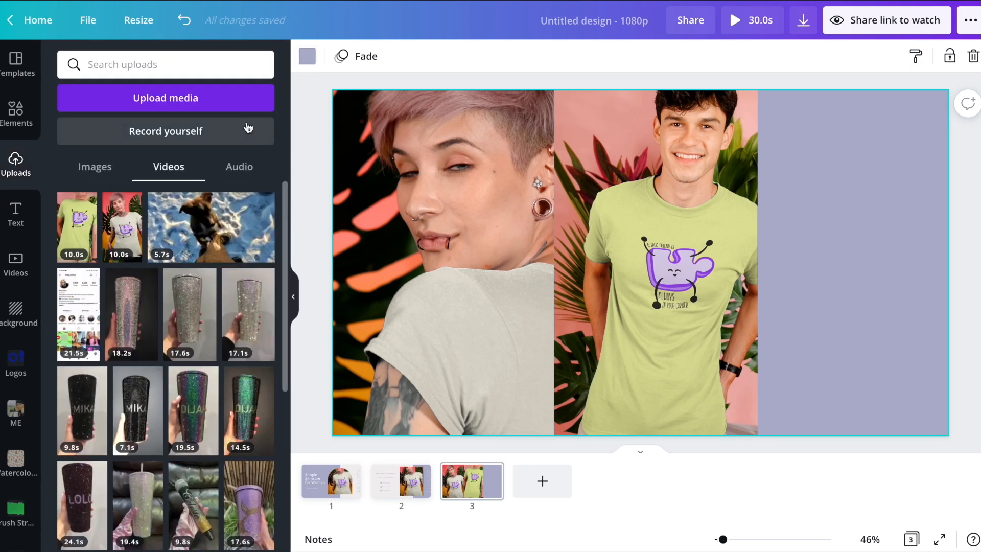
pyautogui.click(15, 213)
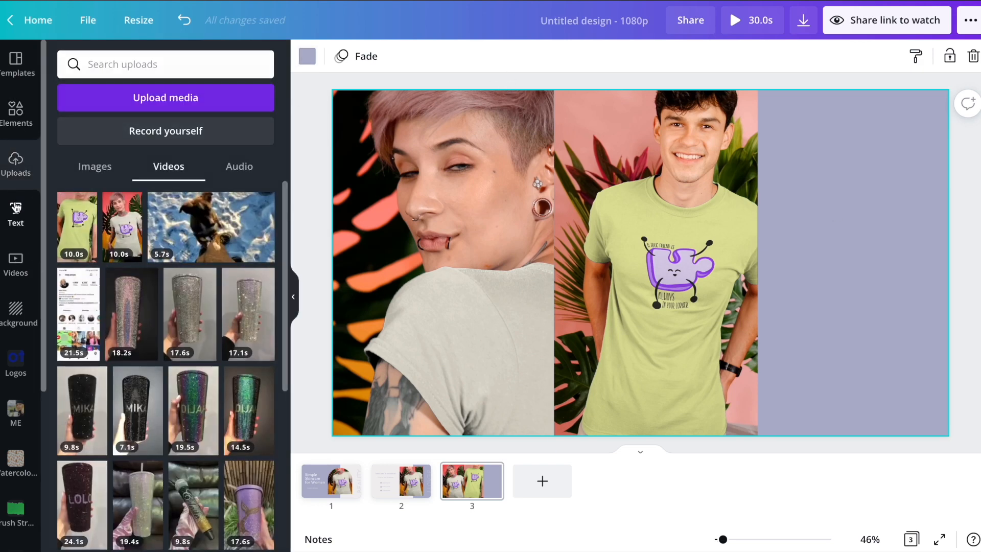
pyautogui.click(140, 130)
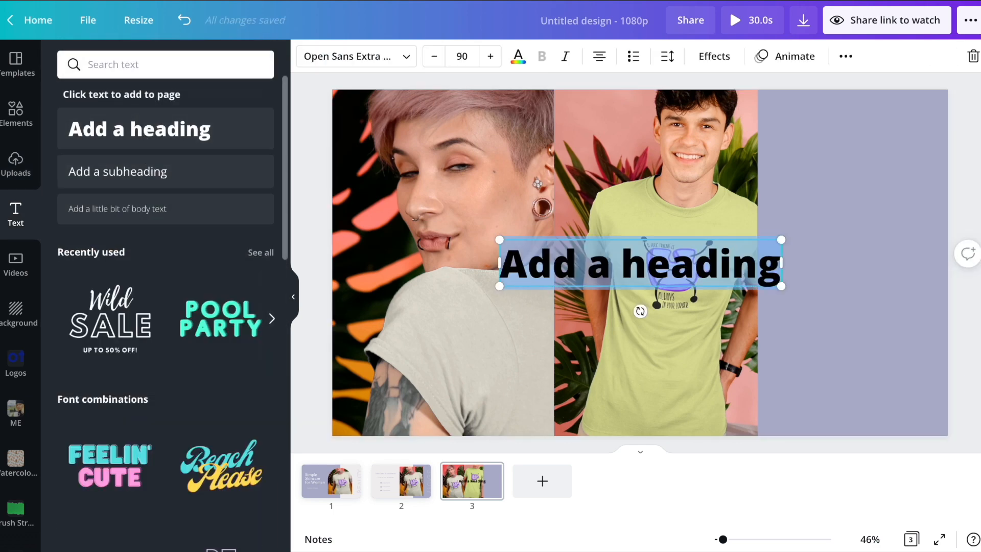
# Step: Type LOGO as the heading and set it in the Fahkwang font
pyautogui.write('LOGO')
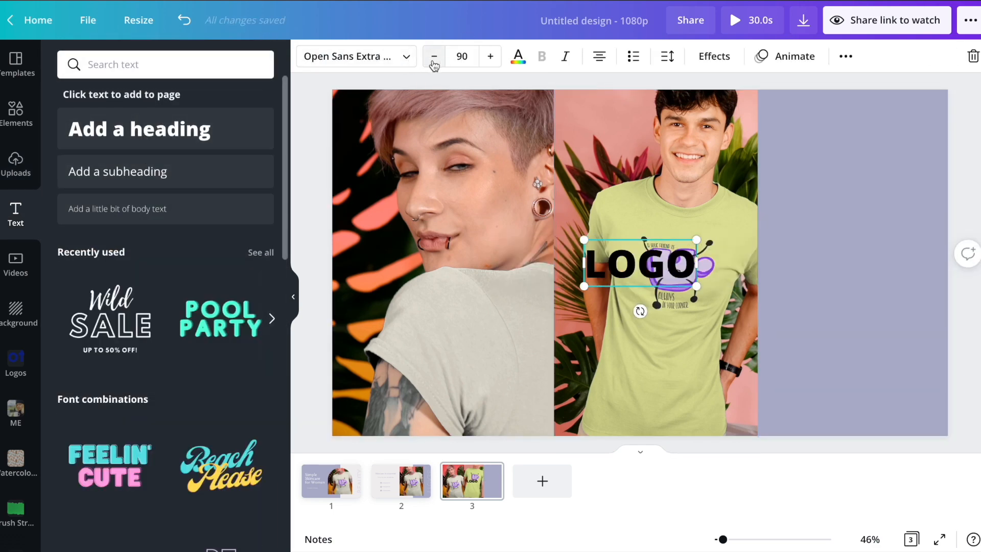
pyautogui.click(357, 58)
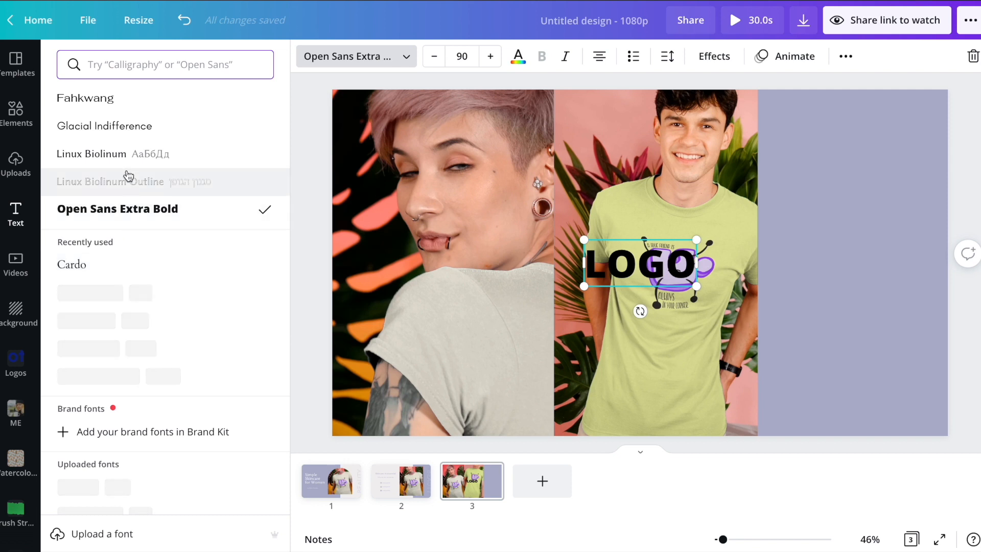
pyautogui.click(132, 100)
pyautogui.press('Escape')
# Step: Move LOGO to the top of the lavender panel and paste the Puzzle Tshirt description beneath it
pyautogui.click(792, 248)
pyautogui.moveTo(638, 263); pyautogui.dragTo(850, 148)
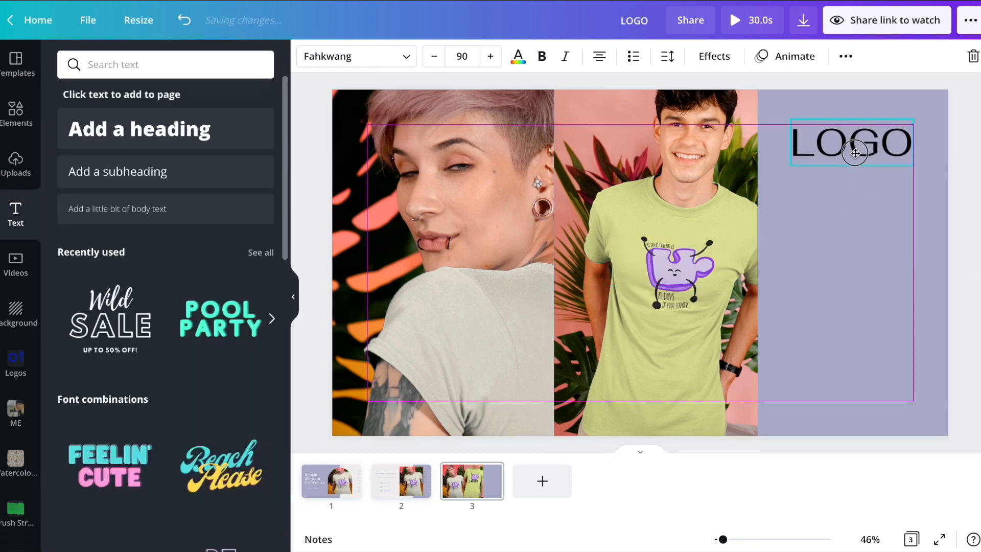
pyautogui.click(860, 225)
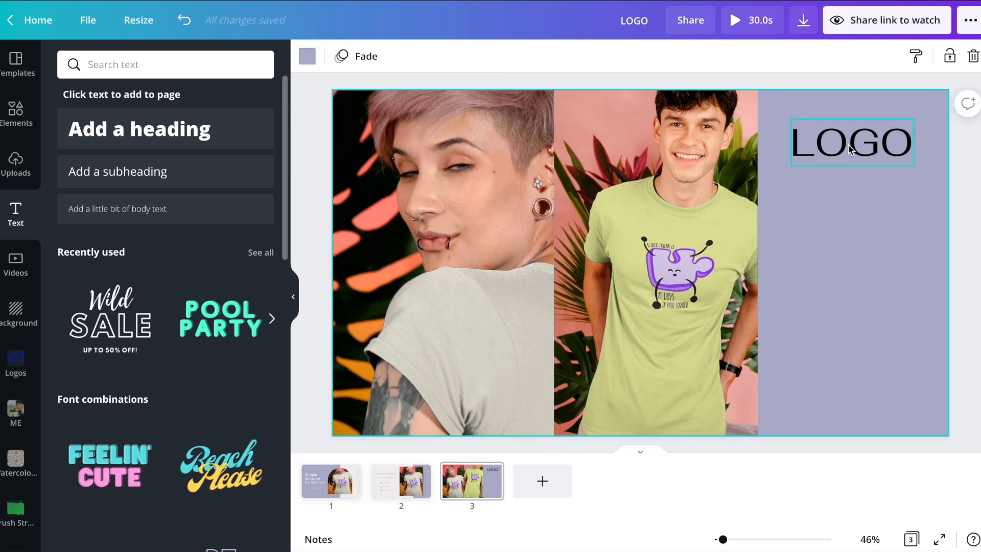
pyautogui.write('A good friend is always in your corner- Puzzle Tshirt  Available in sizes: S, M, L, XL, XXL **for more info check out our size chart')
pyautogui.click(931, 143)
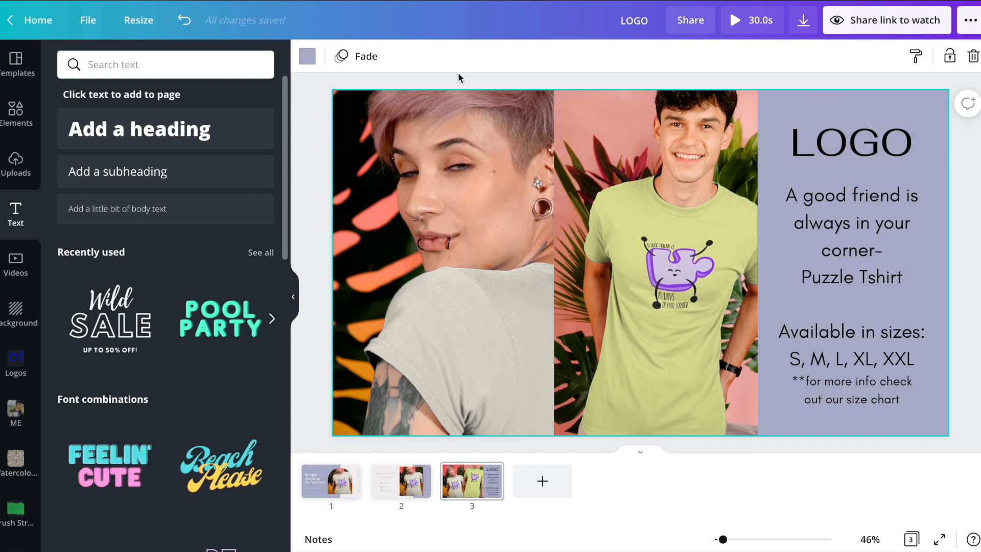
pyautogui.click(307, 56)
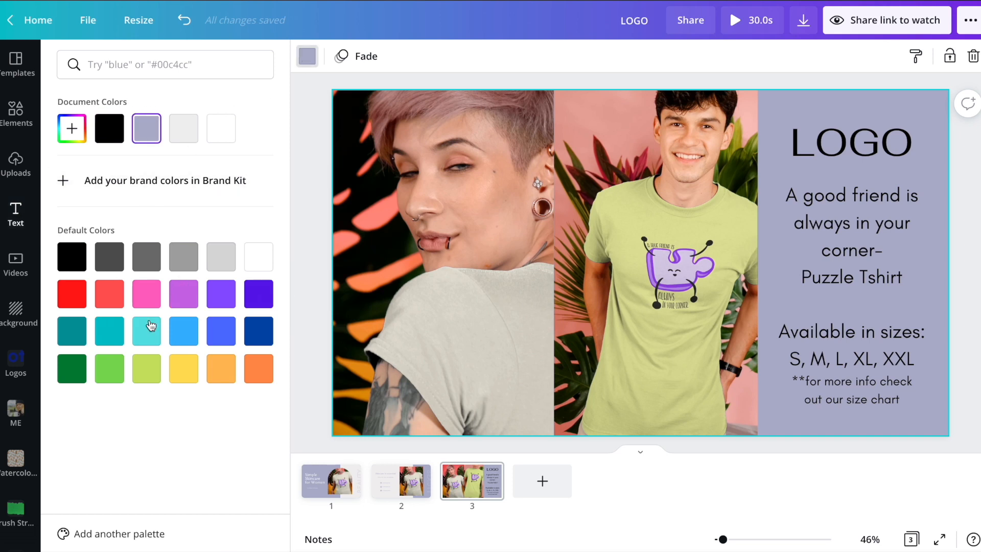
# Step: Try teal and lime page backgrounds, then revert to lavender
pyautogui.click(149, 329)
pyautogui.click(146, 365)
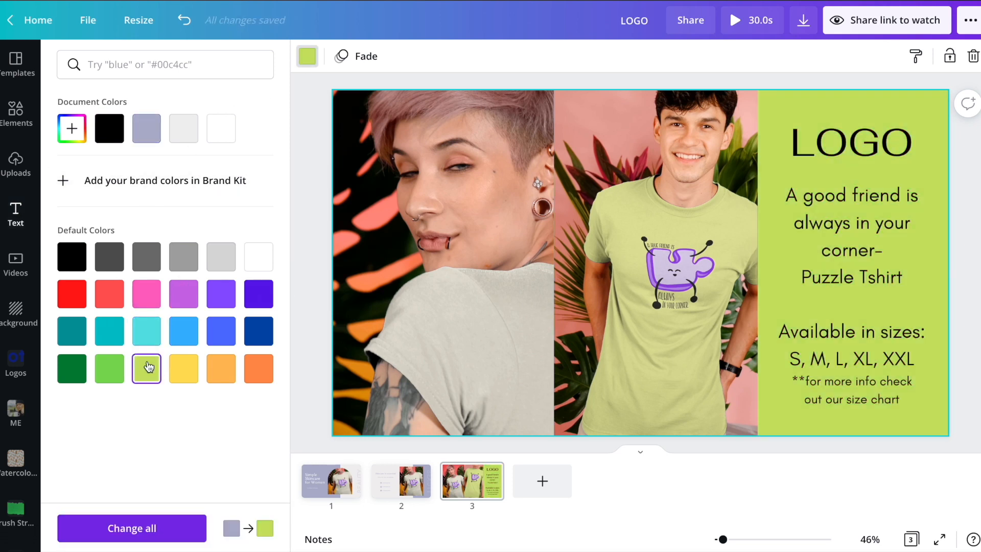
pyautogui.click(147, 137)
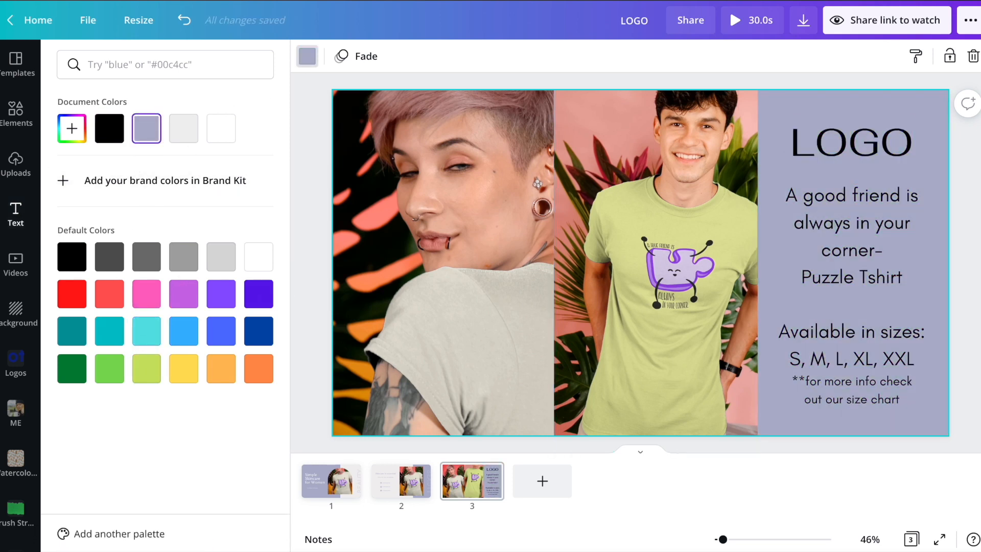
pyautogui.click(843, 81)
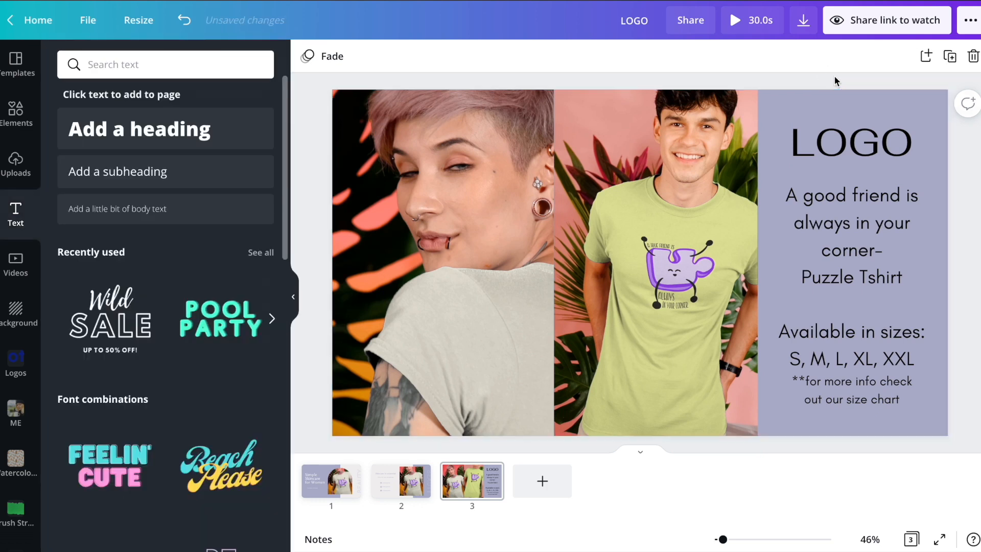
# Step: Apply a white Echo effect to the LOGO heading
pyautogui.click(844, 160)
pyautogui.click(714, 56)
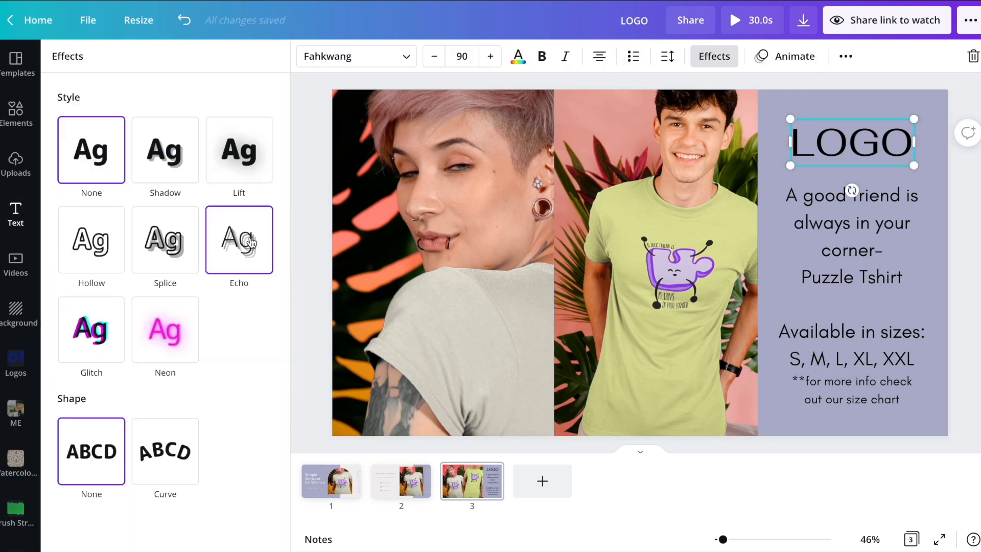
pyautogui.click(249, 259)
pyautogui.click(262, 384)
pyautogui.click(179, 182)
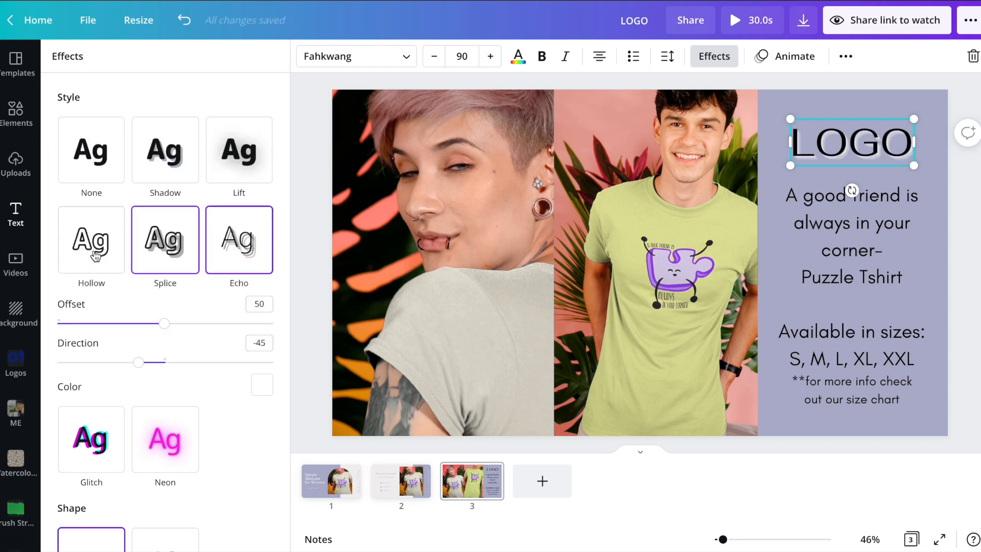
# Step: Switch LOGO to a white Shadow with 77 transparency and adjusted blur
pyautogui.click(168, 158)
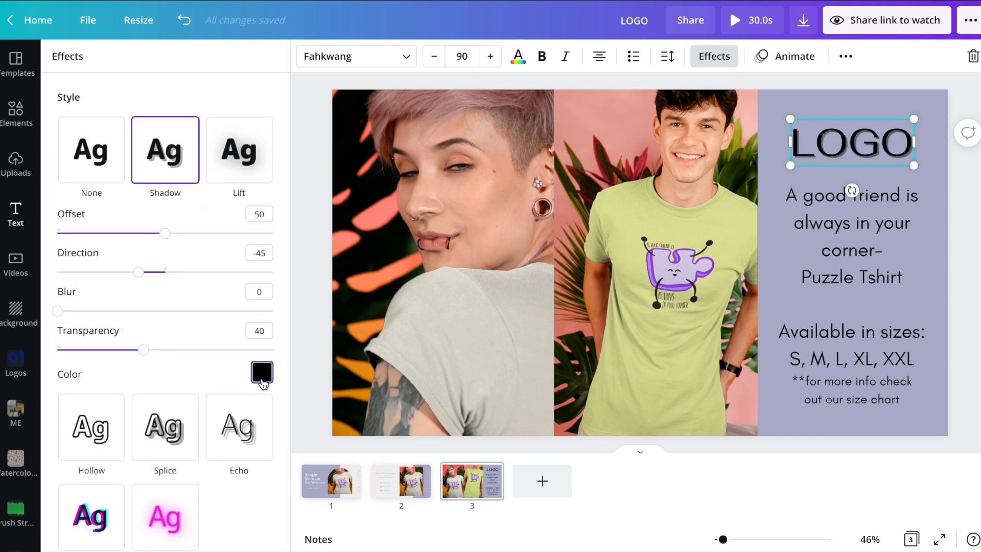
pyautogui.click(262, 372)
pyautogui.click(245, 234)
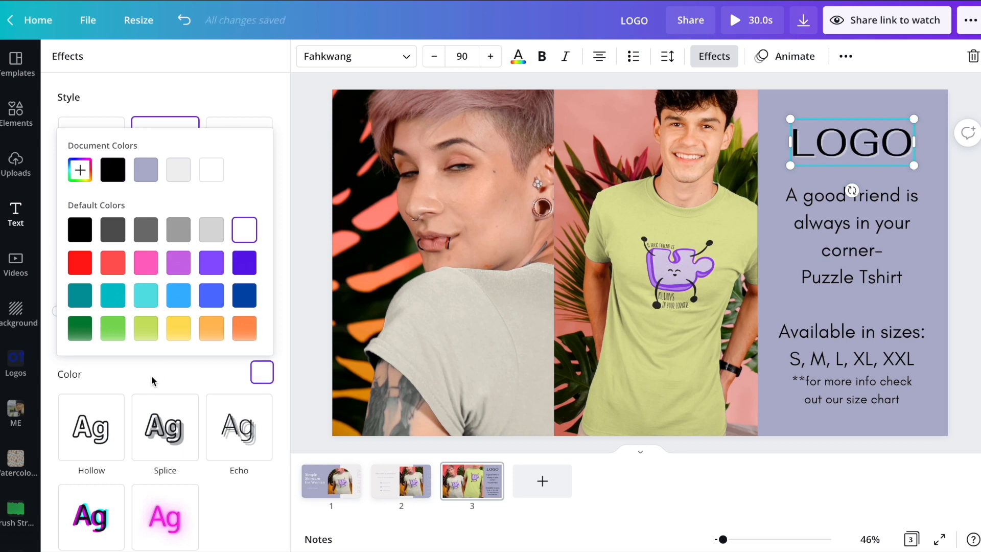
pyautogui.click(149, 381)
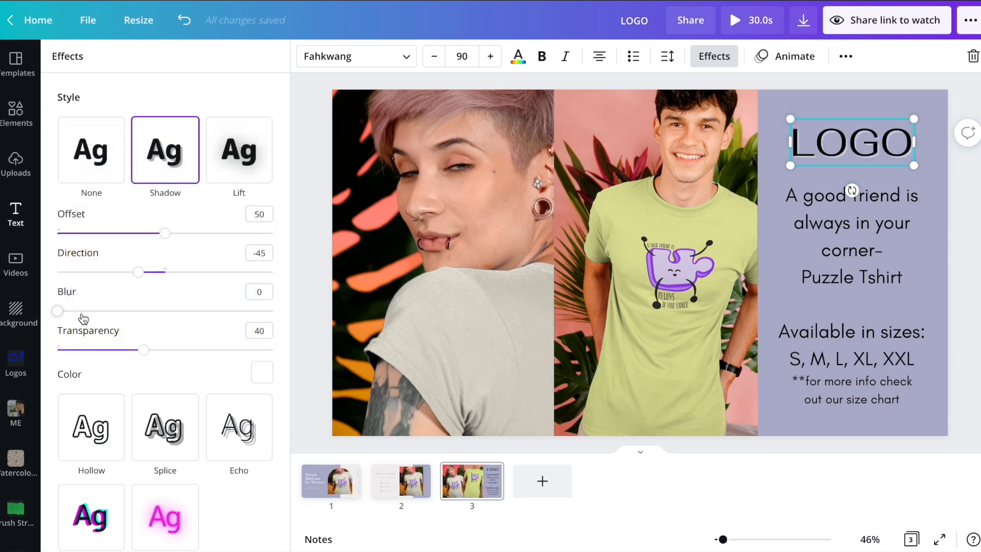
pyautogui.moveTo(144, 355); pyautogui.dragTo(209, 356)
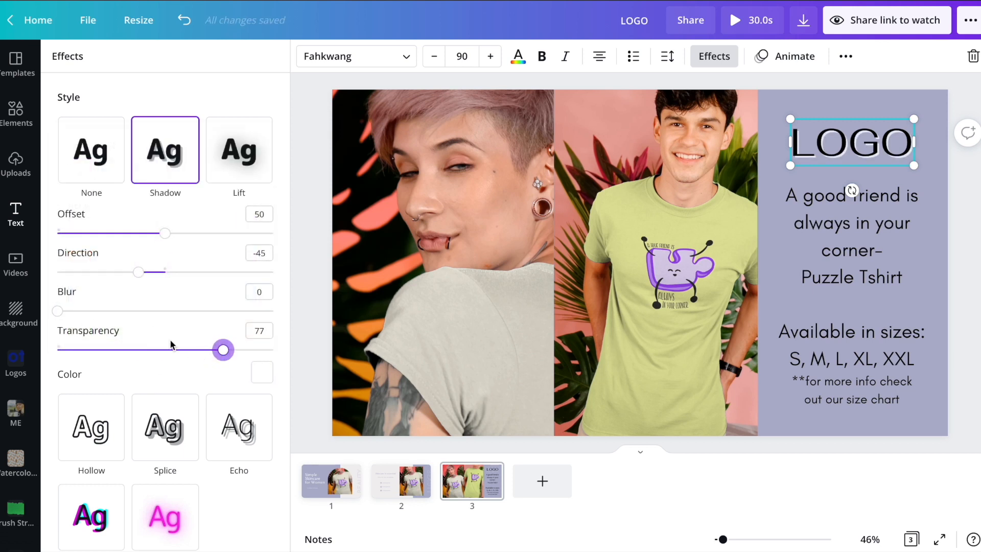
pyautogui.moveTo(58, 310); pyautogui.dragTo(105, 308)
pyautogui.rightClick(503, 331)
pyautogui.click(771, 449)
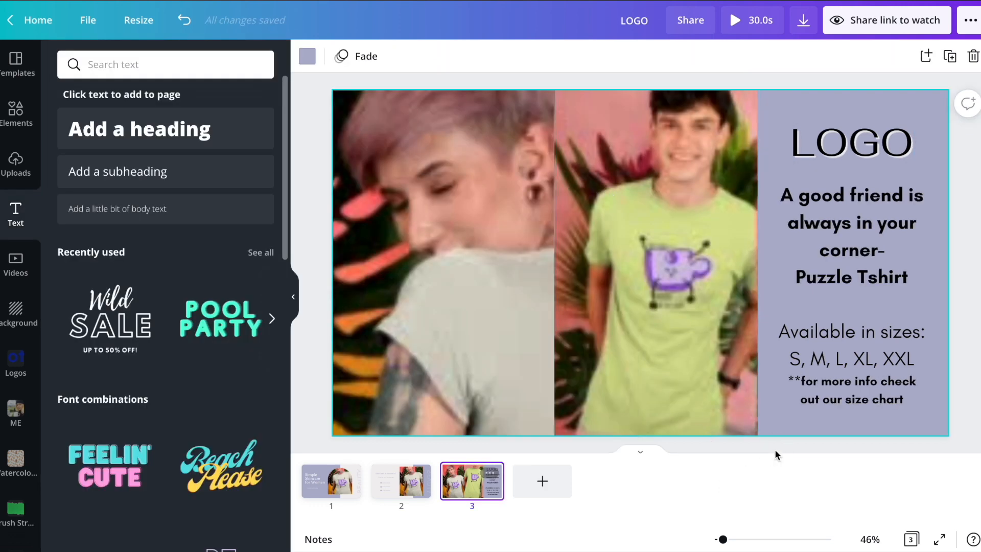
# Step: Check the videos and pages 1 and 2, then return to page 3
pyautogui.click(560, 240)
pyautogui.click(475, 237)
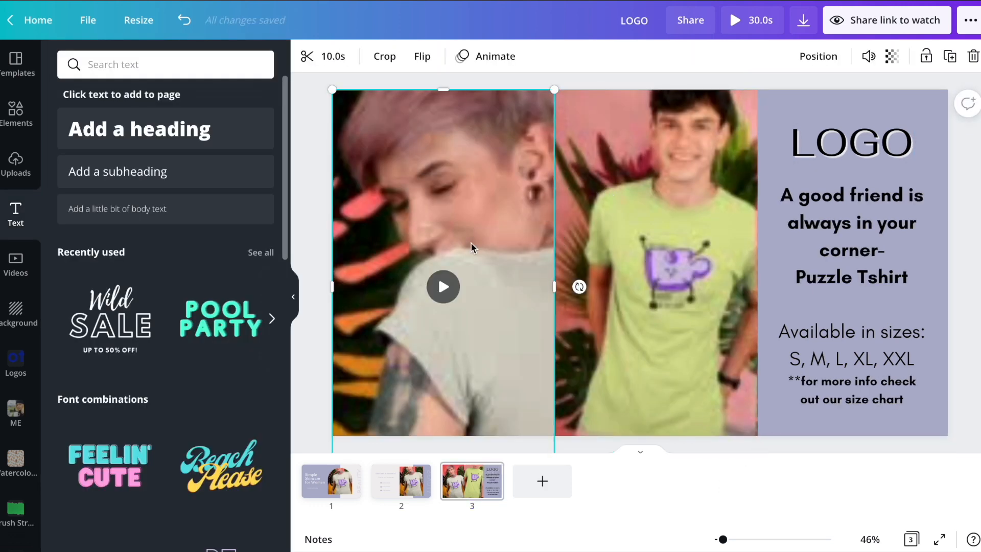
pyautogui.click(391, 487)
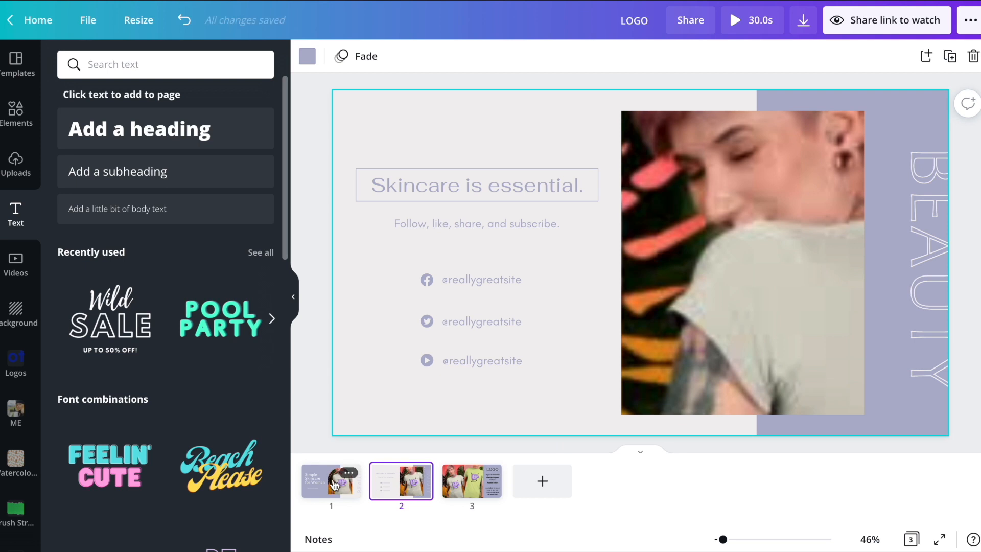
pyautogui.click(335, 481)
pyautogui.click(466, 471)
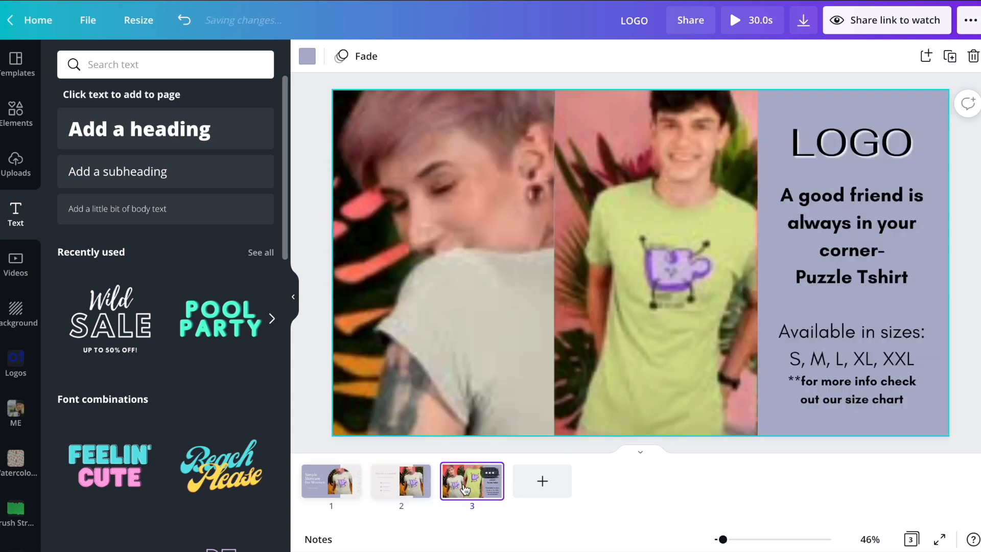
# Step: Download only Page 3 as an MP4 video
pyautogui.click(803, 22)
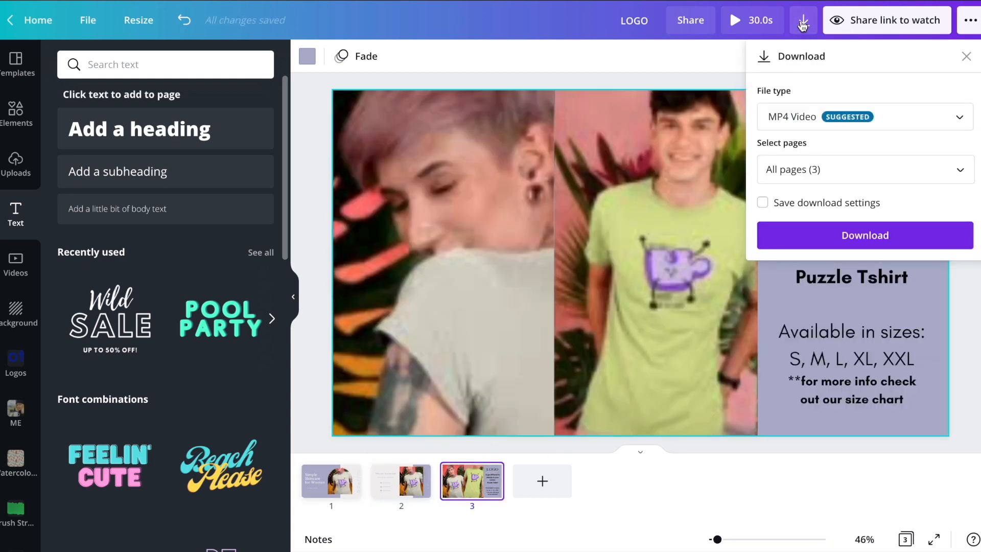
pyautogui.click(792, 169)
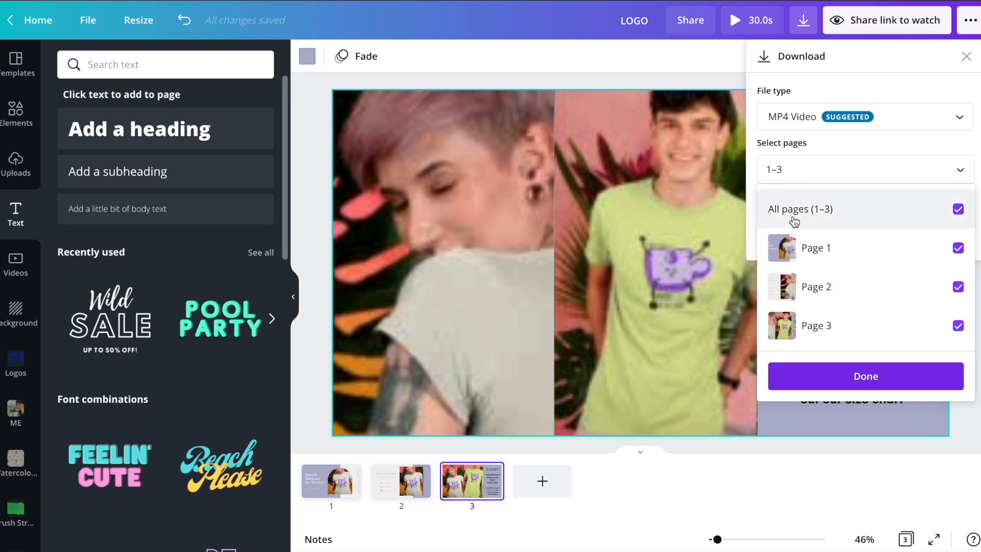
pyautogui.click(792, 209)
pyautogui.click(806, 324)
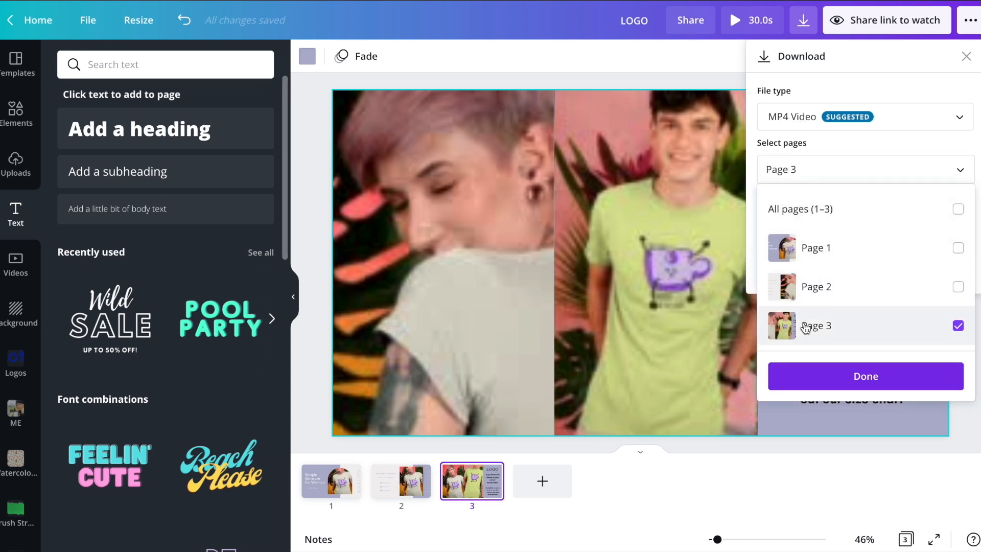
pyautogui.click(822, 379)
pyautogui.click(834, 236)
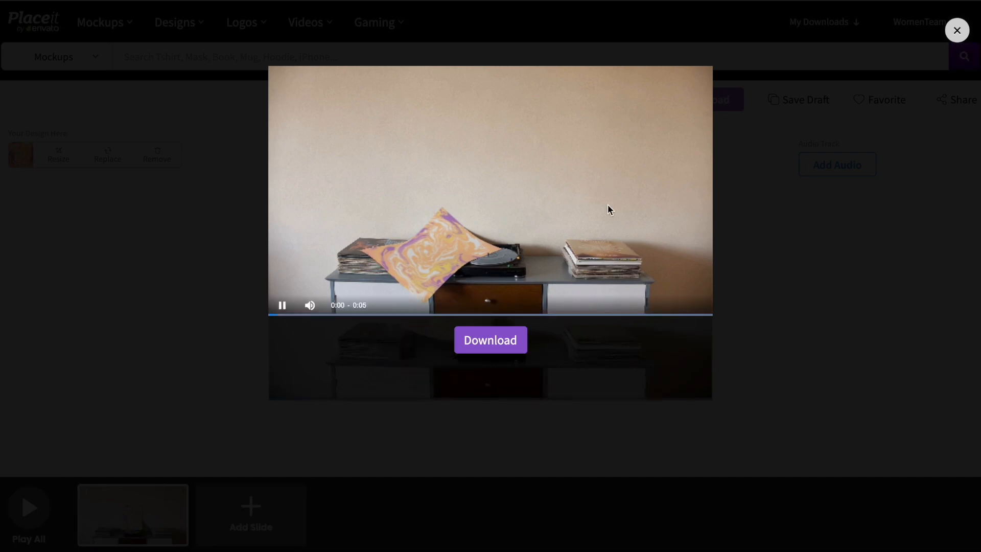
# Step: Close the Placeit preview, dismiss Canva's saved notice, and open LOGO.mp4
pyautogui.click(487, 345)
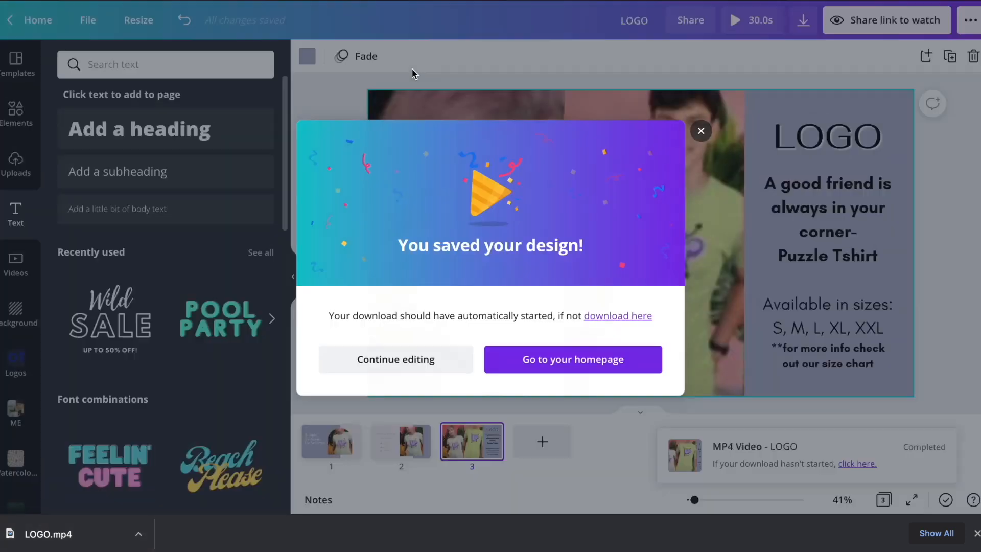
pyautogui.click(409, 70)
pyautogui.click(47, 536)
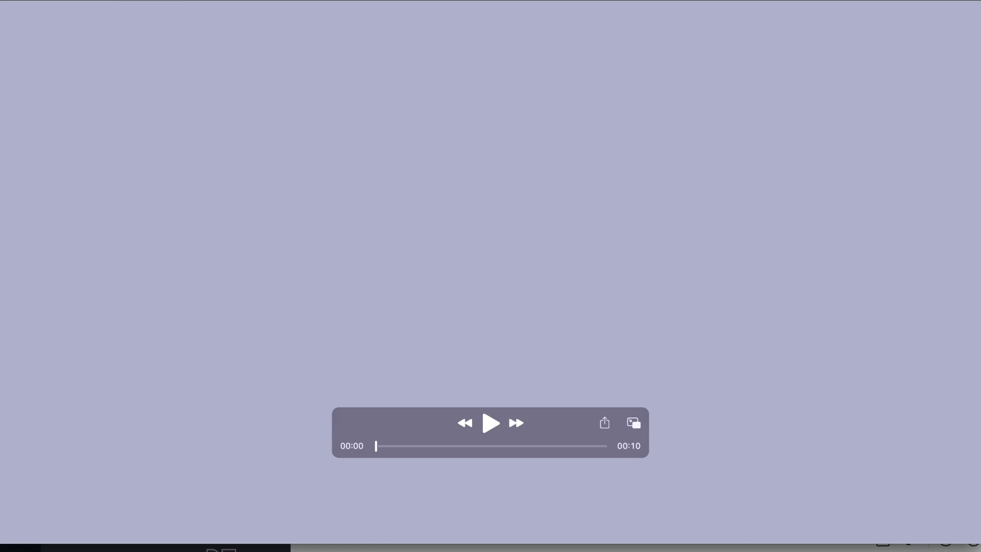
# Step: Shrink and reposition the QuickTime window, play LOGO.mp4 through to 00:10, then close it
pyautogui.moveTo(1, 1); pyautogui.dragTo(79, 27)
pyautogui.moveTo(291, 40); pyautogui.dragTo(239, 14)
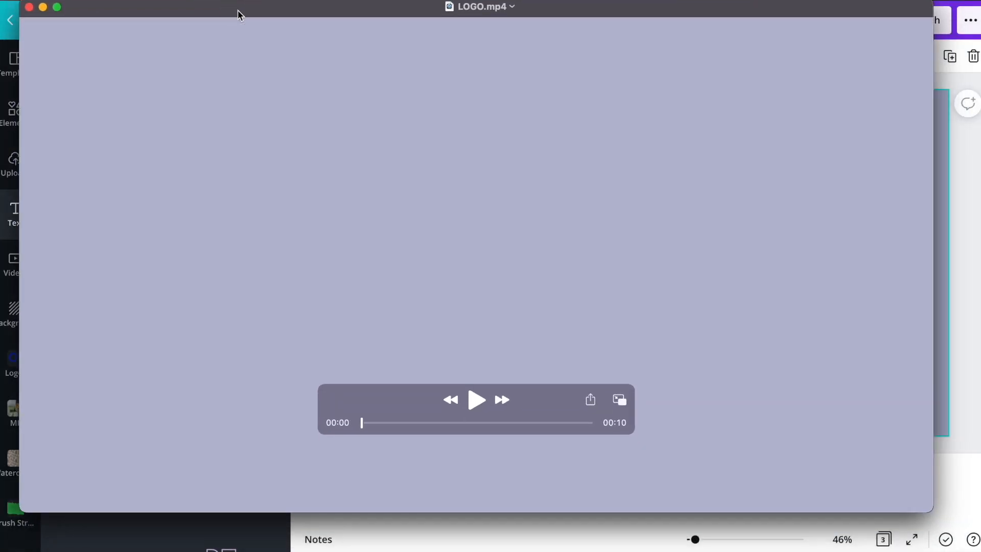
pyautogui.click(476, 400)
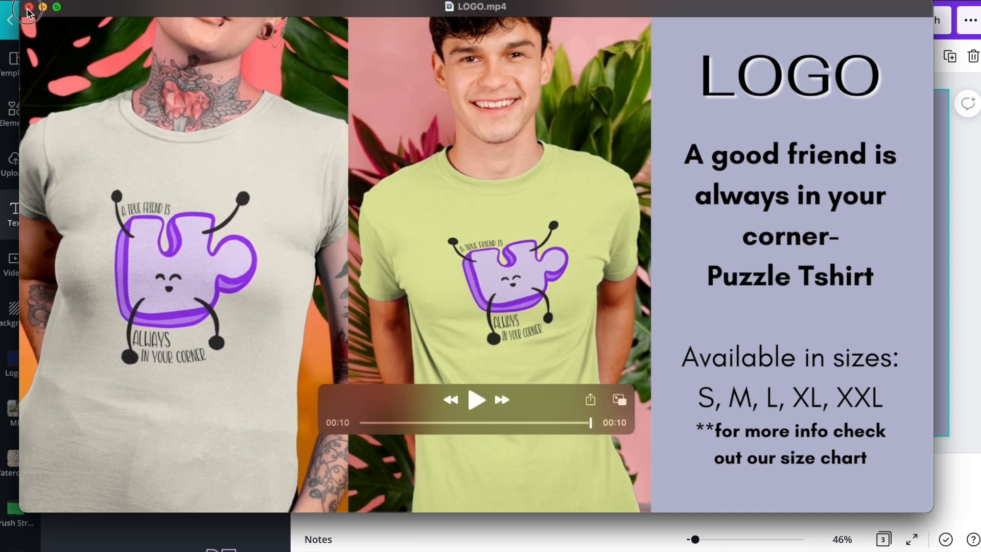
pyautogui.click(28, 7)
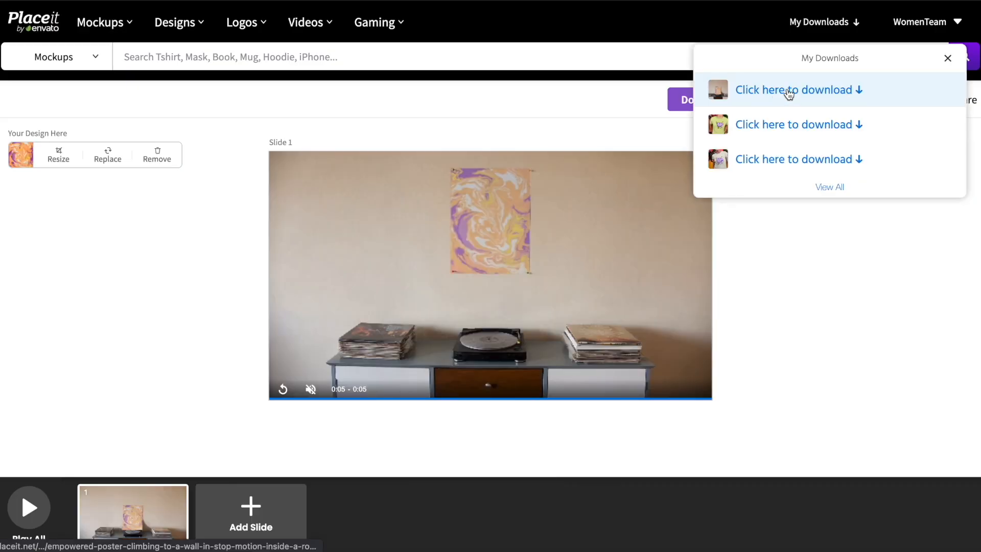
# Step: Download the marbled poster wall mockup video as an mp4 and return to Canva
pyautogui.click(789, 91)
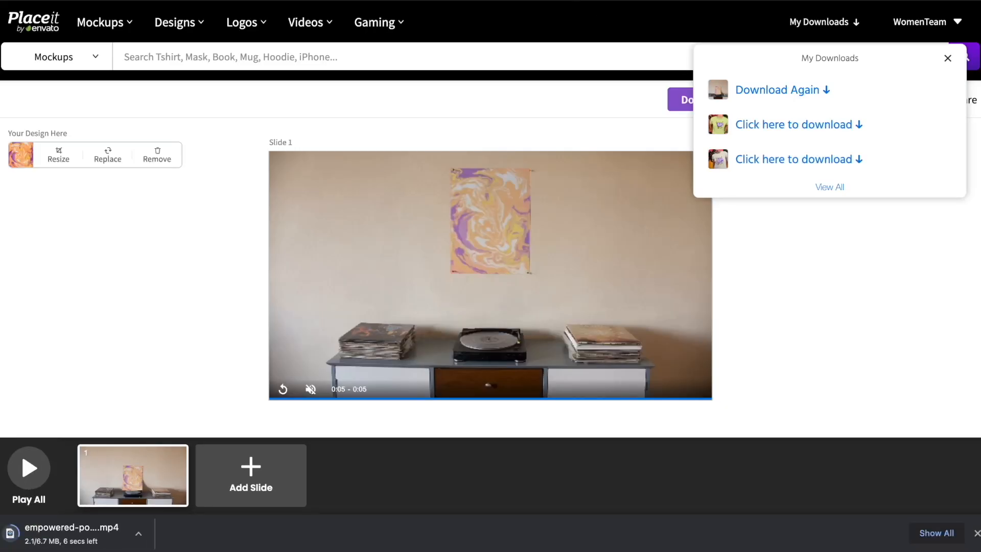
pyautogui.hotkey('ctrl', 'Tab')
pyautogui.hotkey('ctrl', 'Tab')
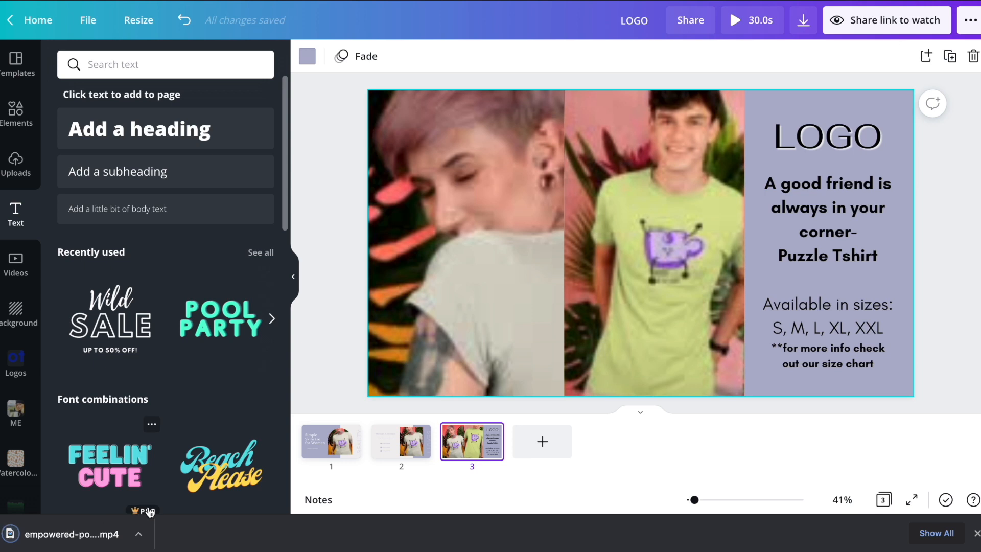
# Step: Bring the mockup video into Canva and add a blank page at the start of the design
pyautogui.moveTo(44, 532); pyautogui.dragTo(185, 361)
pyautogui.click(542, 440)
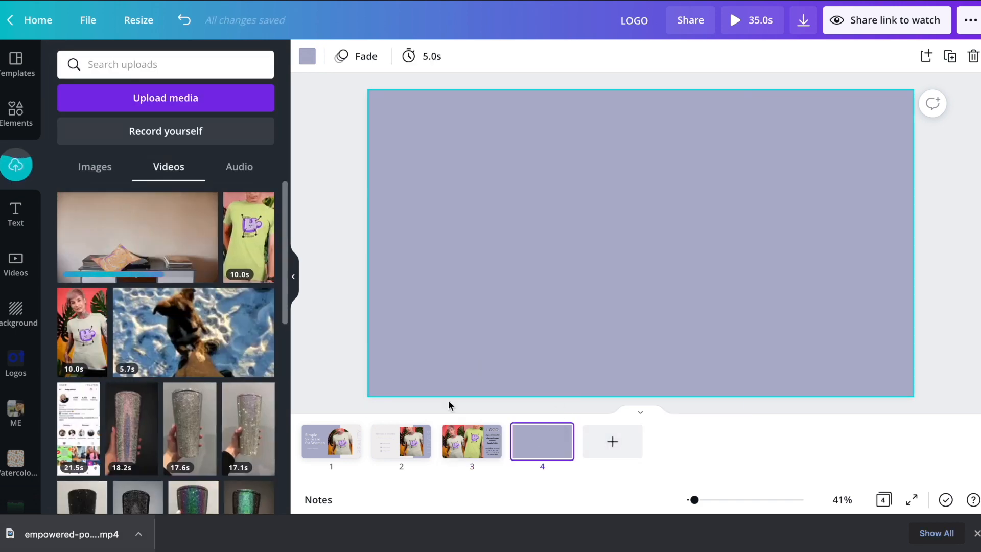
pyautogui.moveTo(536, 434); pyautogui.dragTo(319, 440)
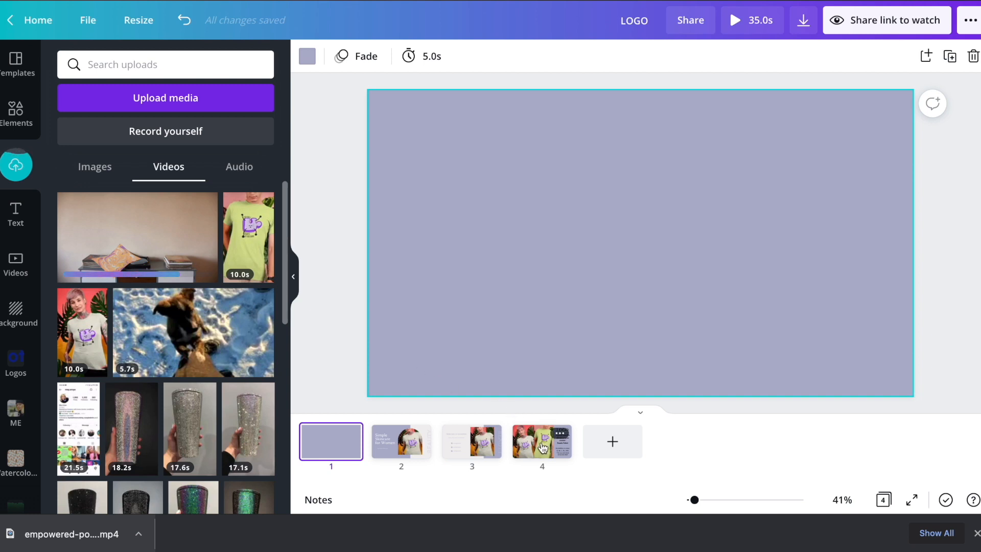
# Step: Paste the LOGO and Puzzle Tshirt text onto page 1 and upload Untitled_Artwork 29 copy.jpg
pyautogui.click(559, 458)
pyautogui.click(827, 129)
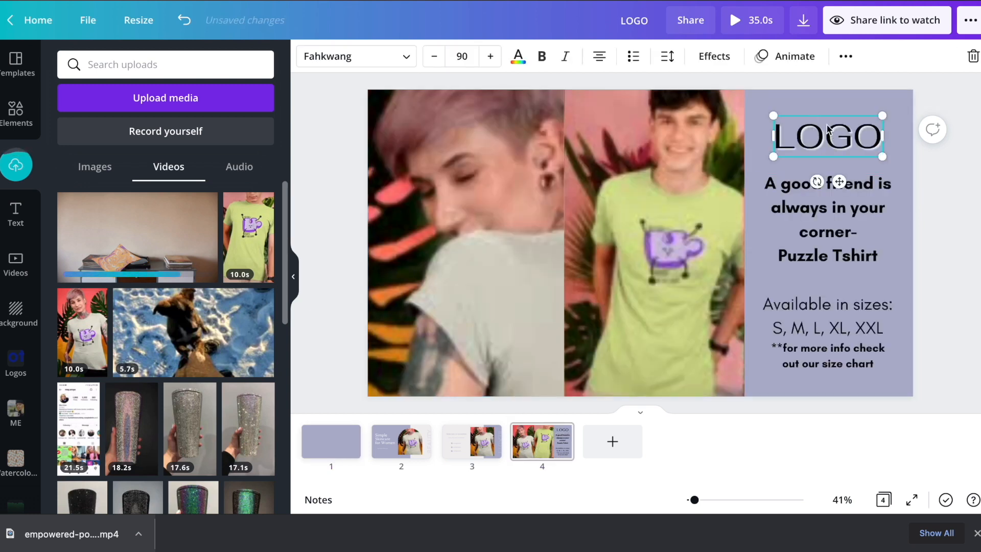
pyautogui.keyDown('shift'); pyautogui.click(831, 236); pyautogui.keyUp('shift')
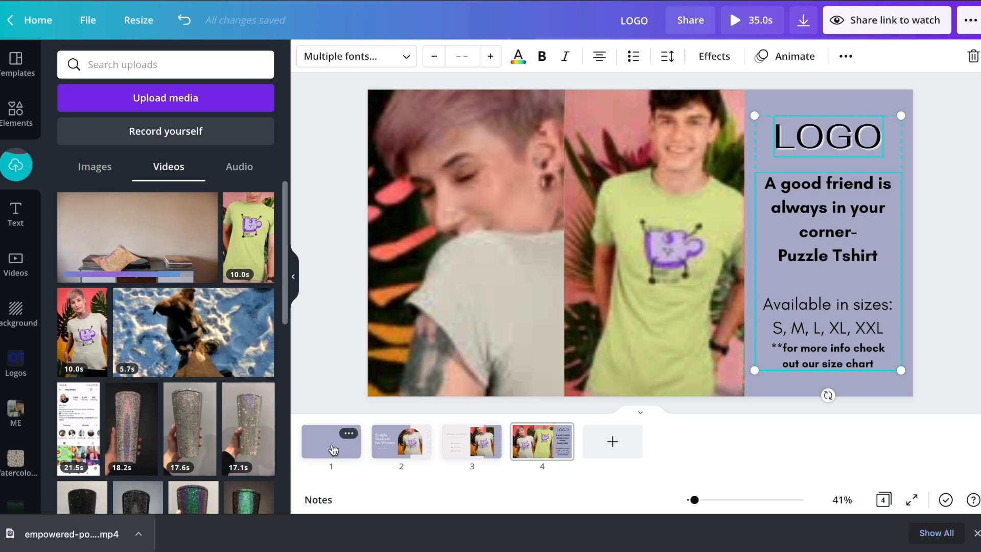
pyautogui.click(332, 445)
pyautogui.hotkey('ctrl', 'v')
pyautogui.click(624, 211)
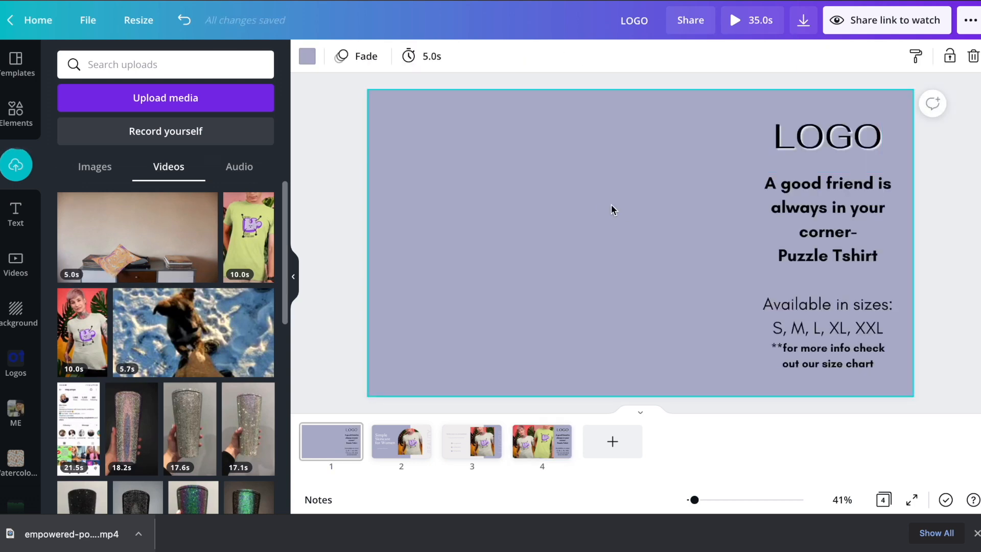
pyautogui.click(81, 509)
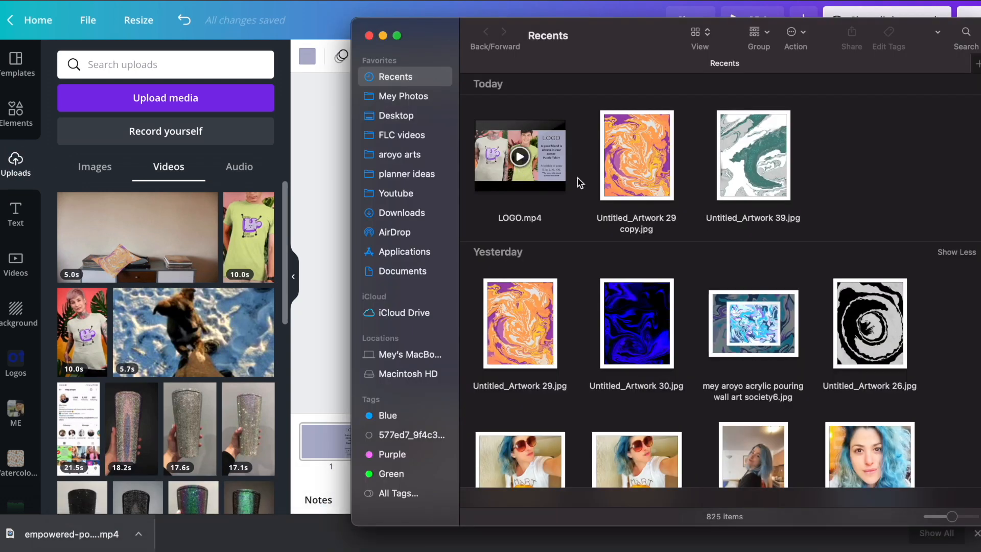
pyautogui.moveTo(661, 170); pyautogui.dragTo(120, 308)
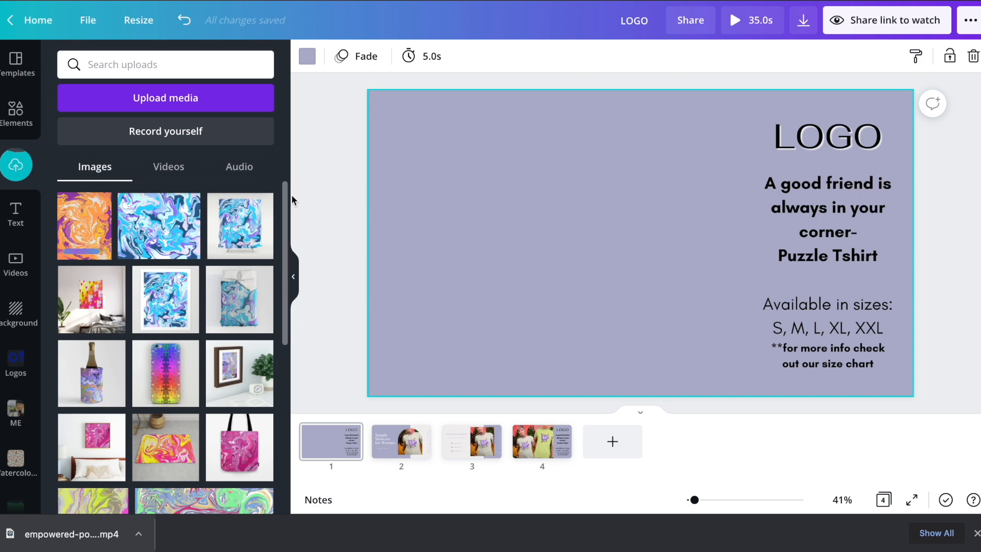
# Step: Resize and position the orange marble artwork to fill the left half of page 1
pyautogui.moveTo(447, 309); pyautogui.dragTo(438, 313)
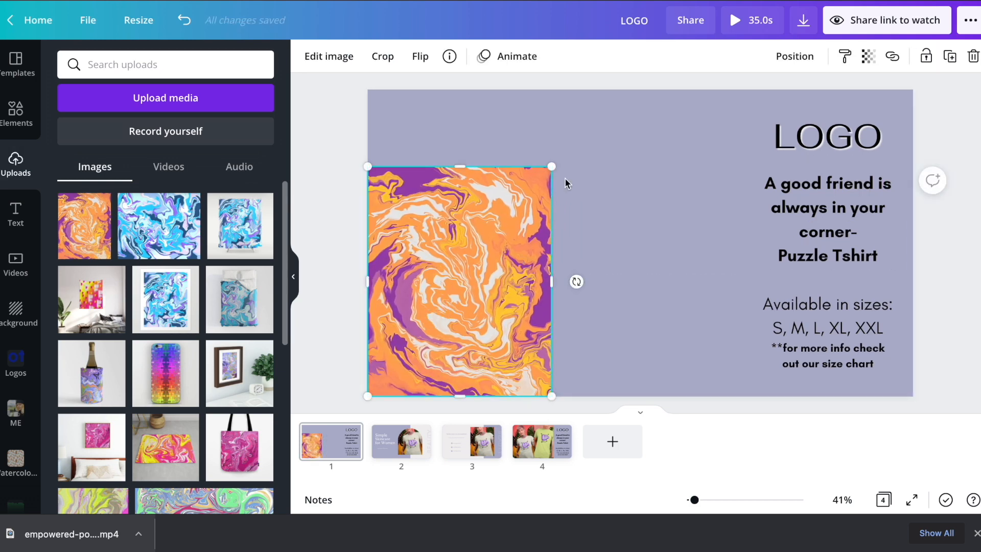
pyautogui.moveTo(552, 165); pyautogui.dragTo(642, 74)
pyautogui.moveTo(628, 233); pyautogui.dragTo(600, 232)
pyautogui.moveTo(516, 219)
pyautogui.mouseDown()
pyautogui.moveTo(529, 233)
pyautogui.moveTo(521, 247)
pyautogui.moveTo(518, 228)
pyautogui.mouseUp()
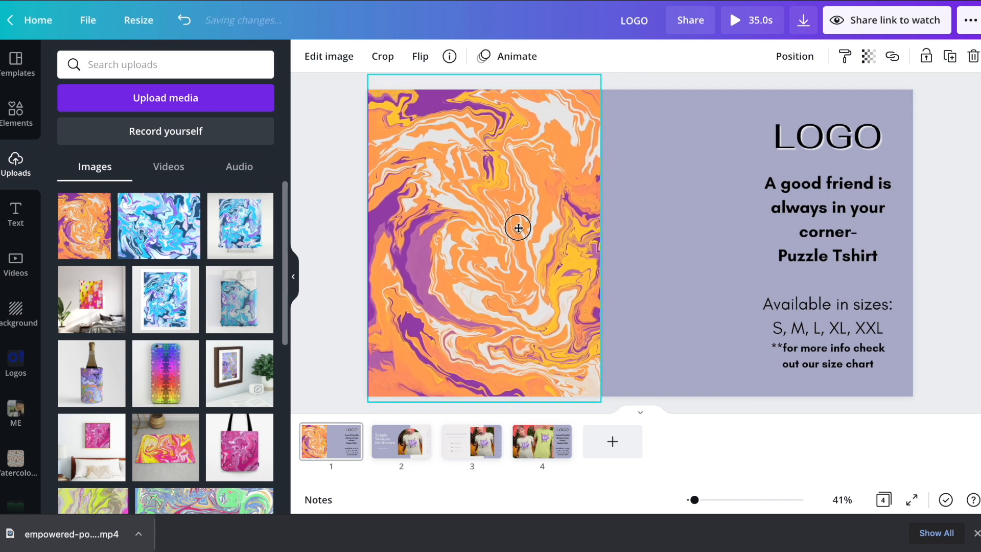
pyautogui.click(664, 213)
# Step: Widen the body text across the right half and centre LOGO above it
pyautogui.click(815, 228)
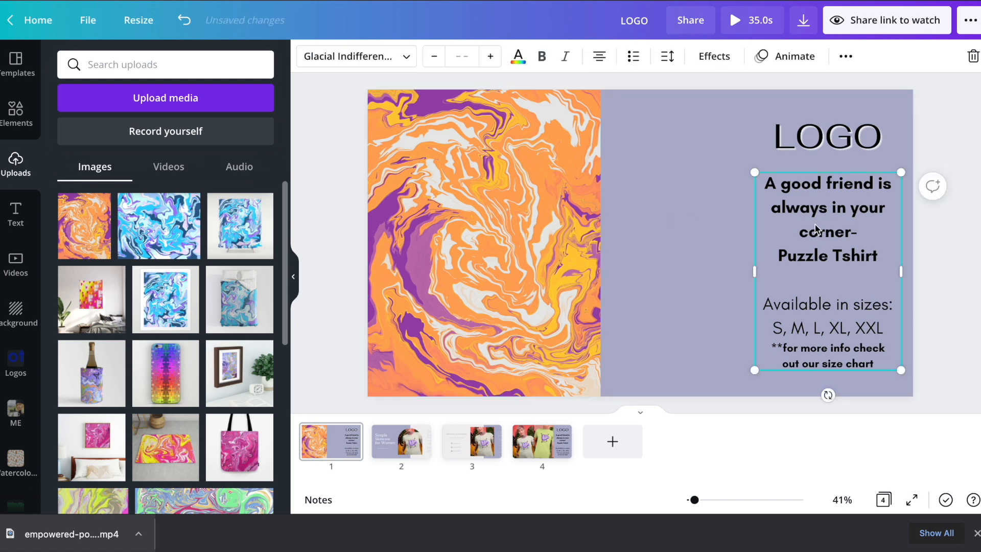
pyautogui.moveTo(752, 271); pyautogui.dragTo(608, 272)
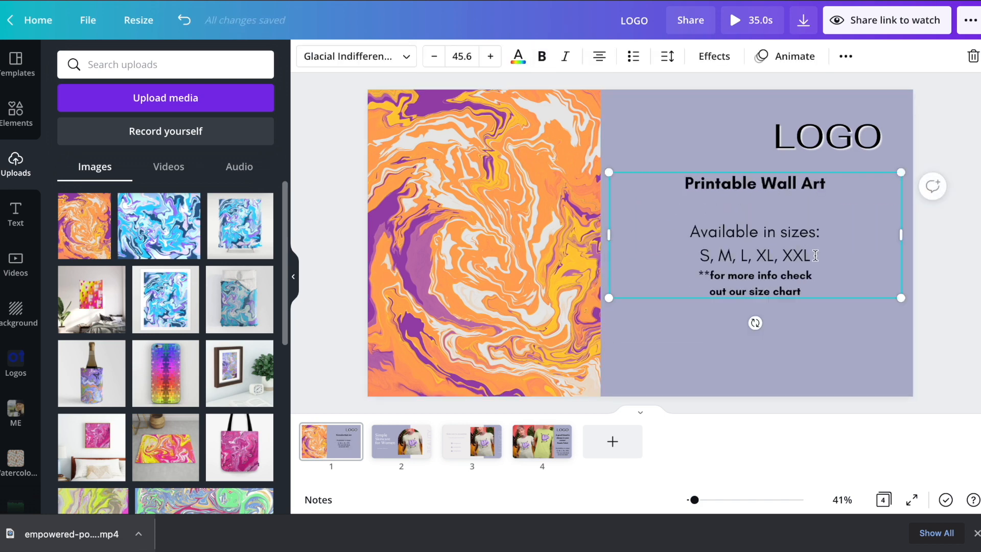
pyautogui.moveTo(815, 255); pyautogui.dragTo(646, 243)
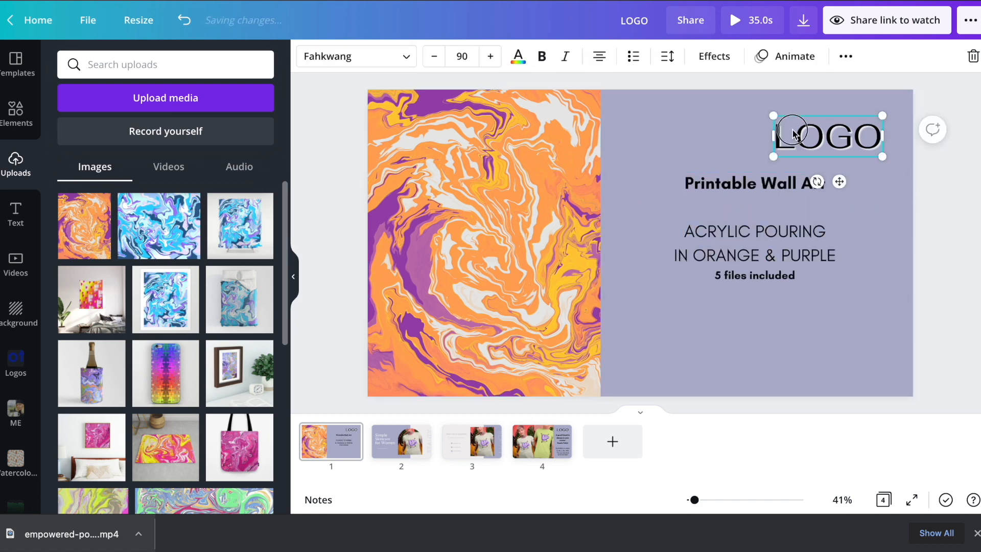
pyautogui.moveTo(788, 120); pyautogui.dragTo(719, 121)
pyautogui.click(781, 221)
# Step: Set the Printable Wall Art heading to size 70 and the acrylic pouring lines to 65
pyautogui.tripleClick(788, 185)
pyautogui.click(459, 58)
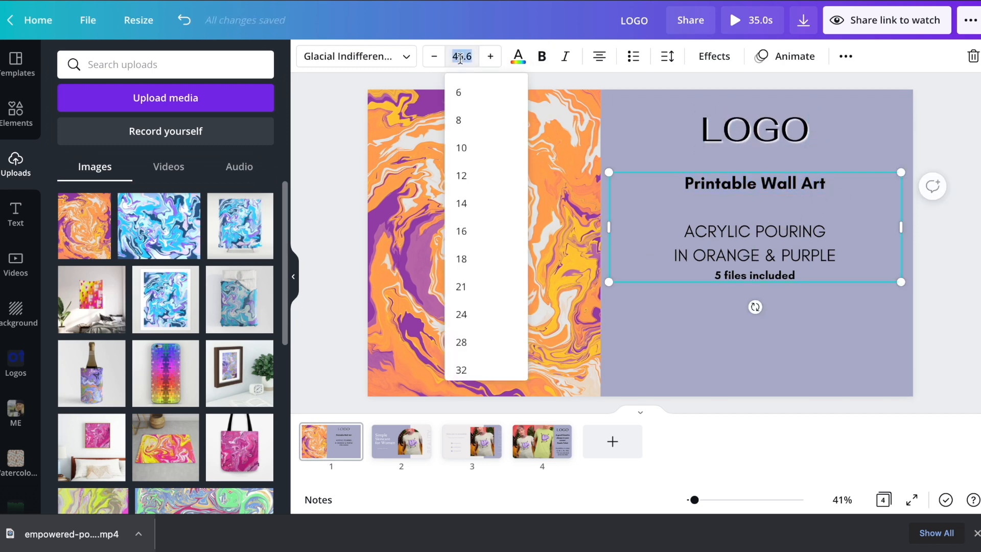
pyautogui.write('70')
pyautogui.press('Return')
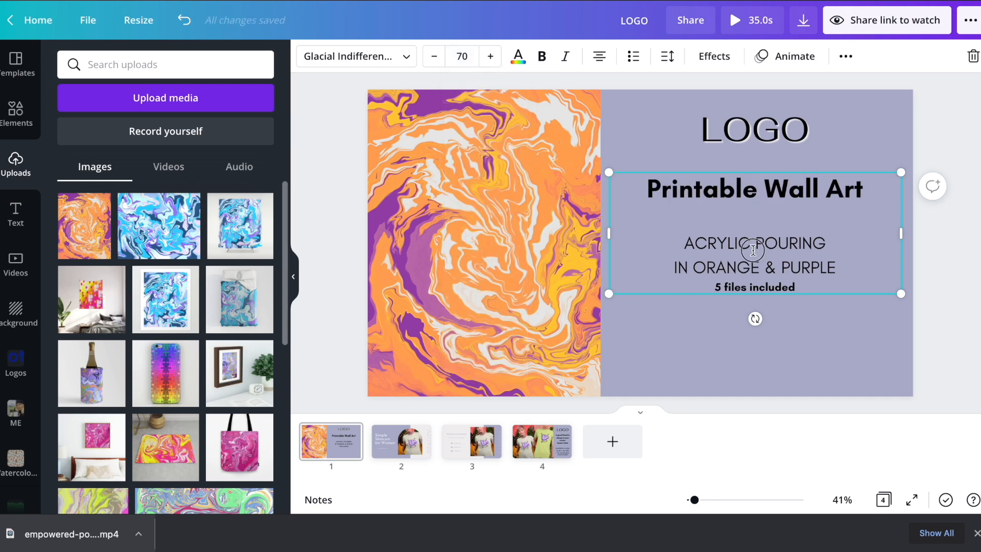
pyautogui.moveTo(715, 267); pyautogui.dragTo(664, 254)
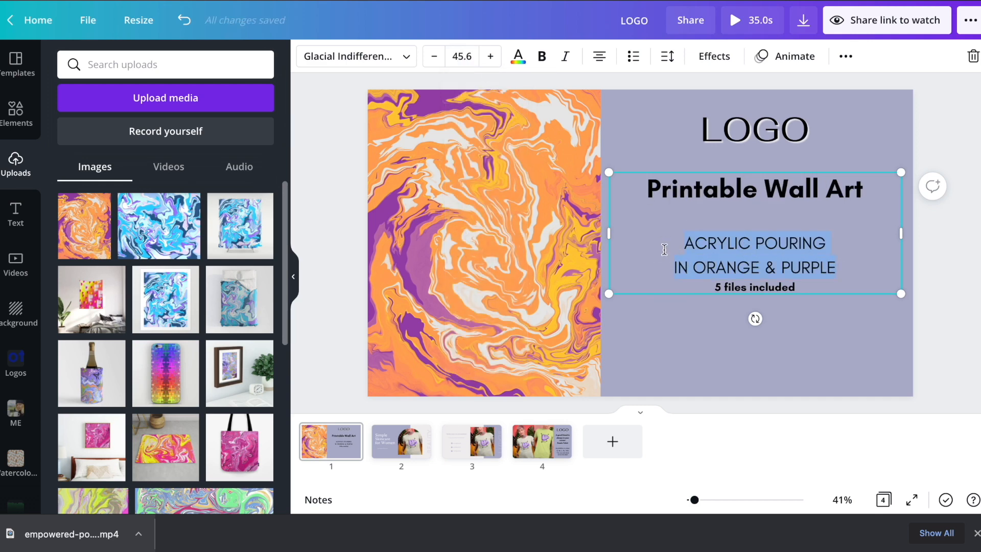
pyautogui.click(448, 56)
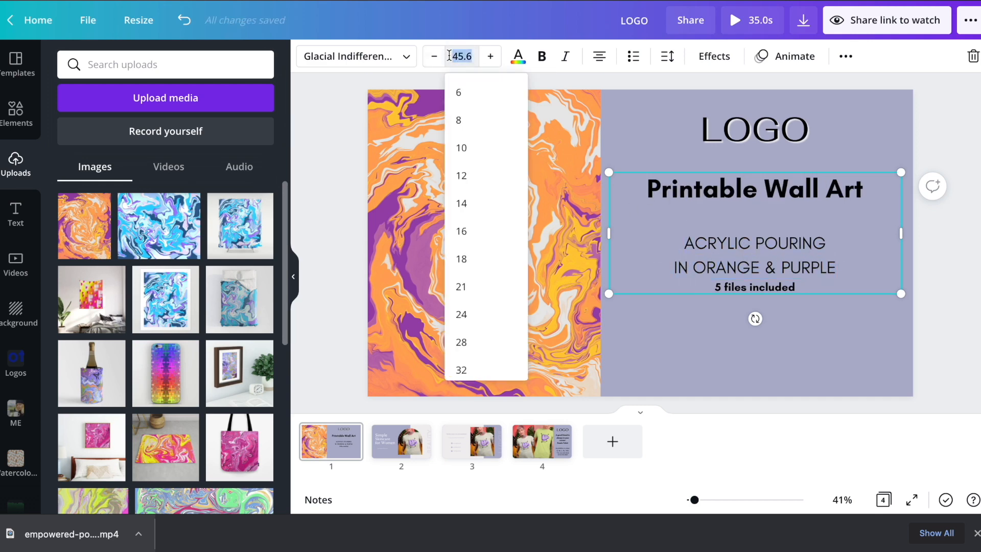
pyautogui.write('65')
pyautogui.press('Return')
pyautogui.click(679, 155)
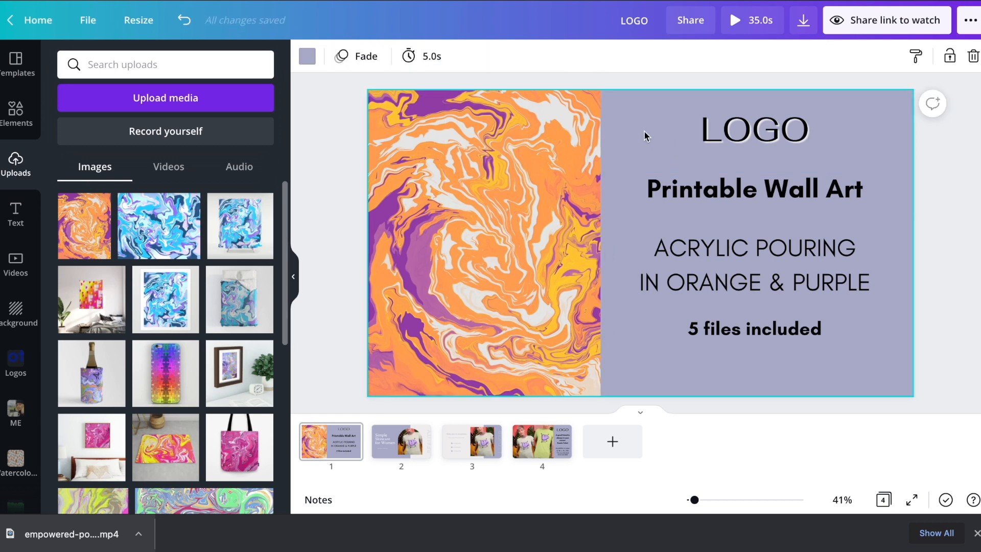
# Step: Try black, peach, purple, mauve, yellow-orange and grey swatches as page 1's background
pyautogui.click(306, 56)
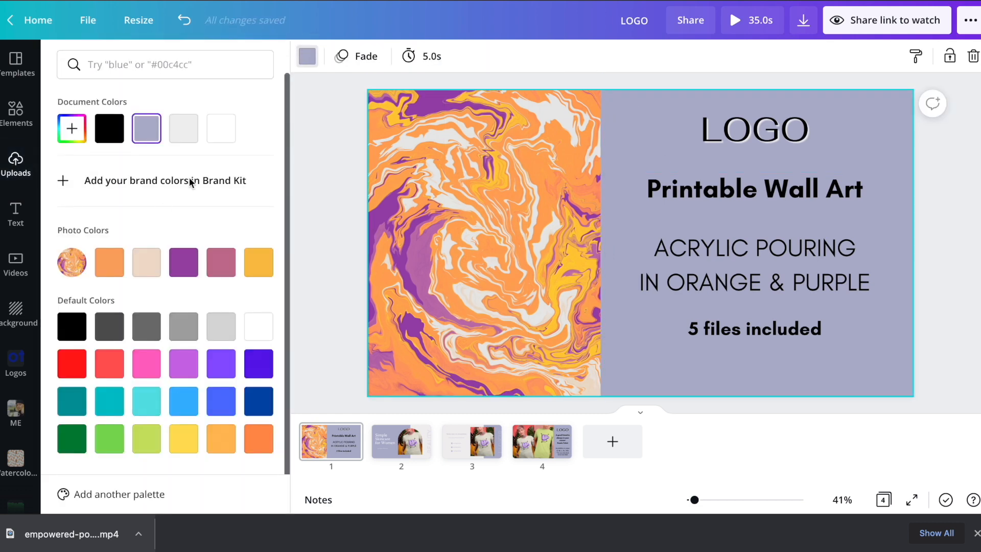
pyautogui.click(110, 135)
pyautogui.click(147, 262)
pyautogui.click(183, 262)
pyautogui.click(231, 267)
pyautogui.click(266, 267)
pyautogui.click(183, 326)
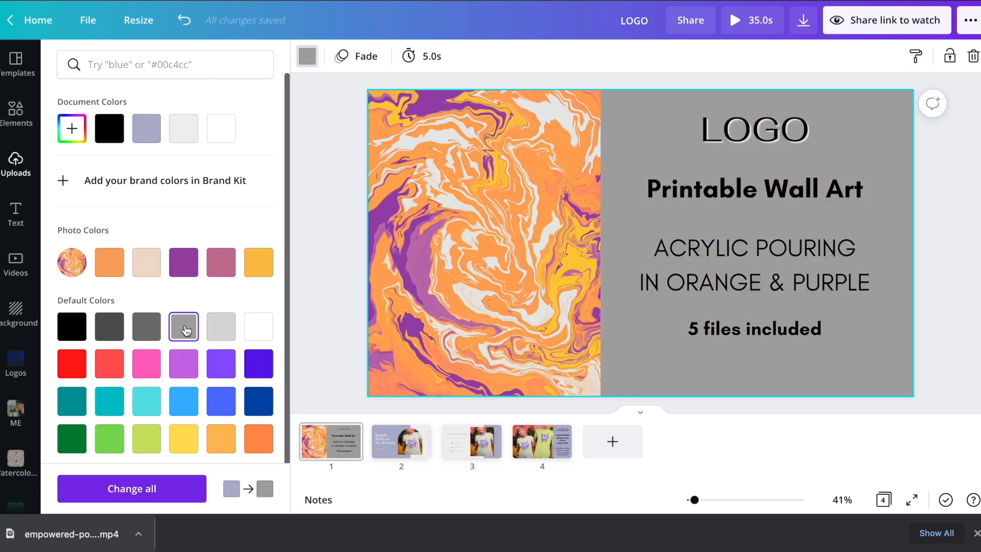
pyautogui.rightClick(184, 323)
# Step: Mix a custom dark slate-grey background colour in the colour picker
pyautogui.click(70, 143)
pyautogui.click(70, 143)
pyautogui.moveTo(160, 198); pyautogui.dragTo(107, 155)
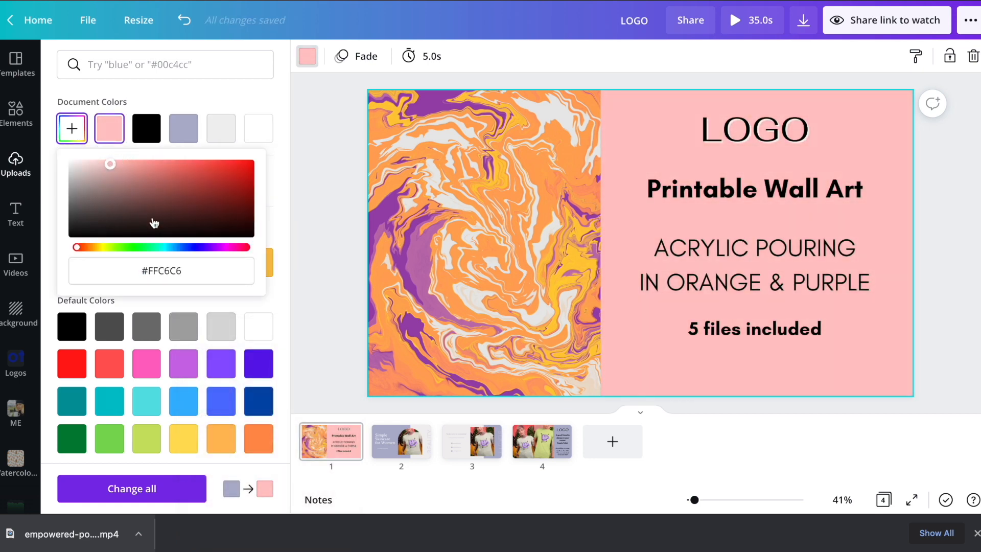
pyautogui.click(137, 247)
pyautogui.click(167, 247)
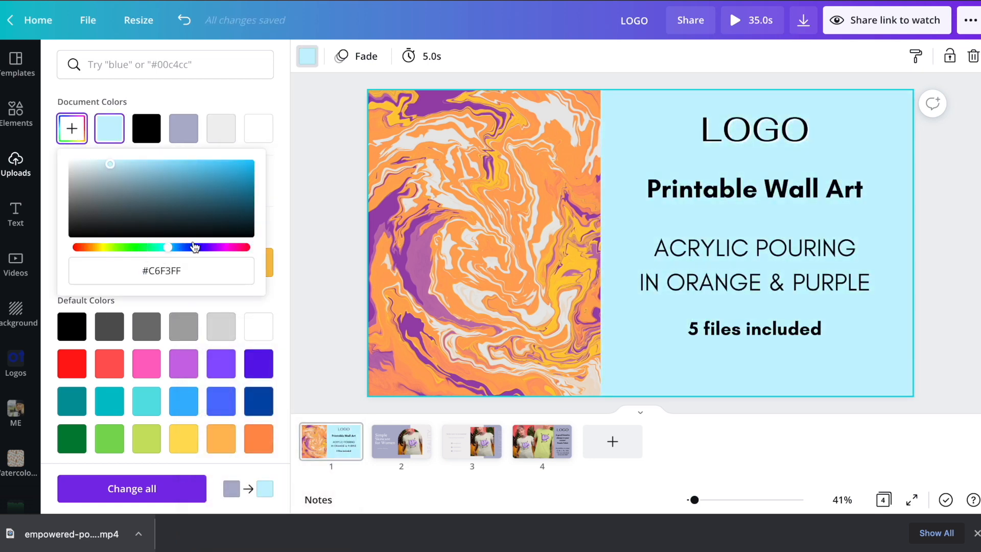
pyautogui.moveTo(110, 164); pyautogui.dragTo(96, 199)
pyautogui.doubleClick(812, 196)
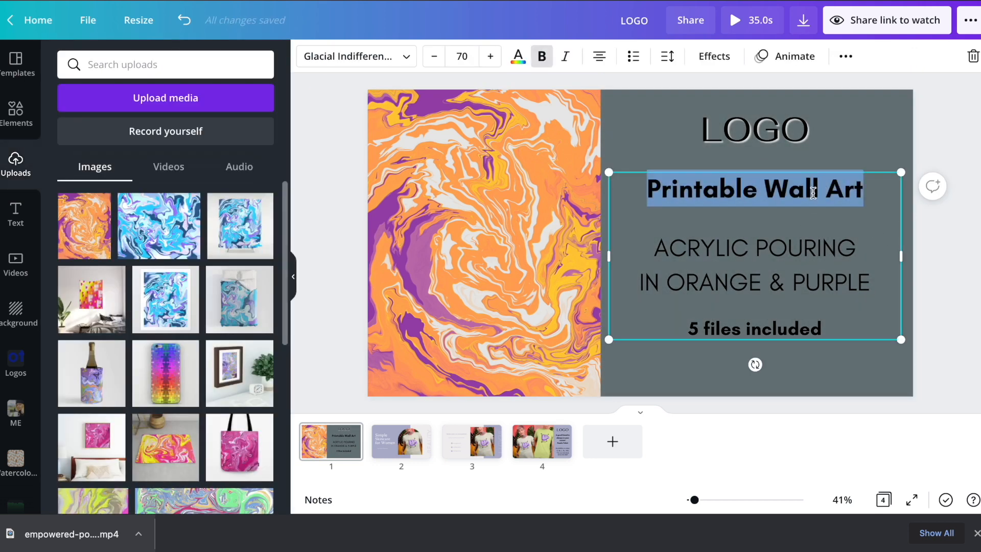
# Step: Make the Printable Wall Art heading and the 5 files included line white
pyautogui.click(517, 56)
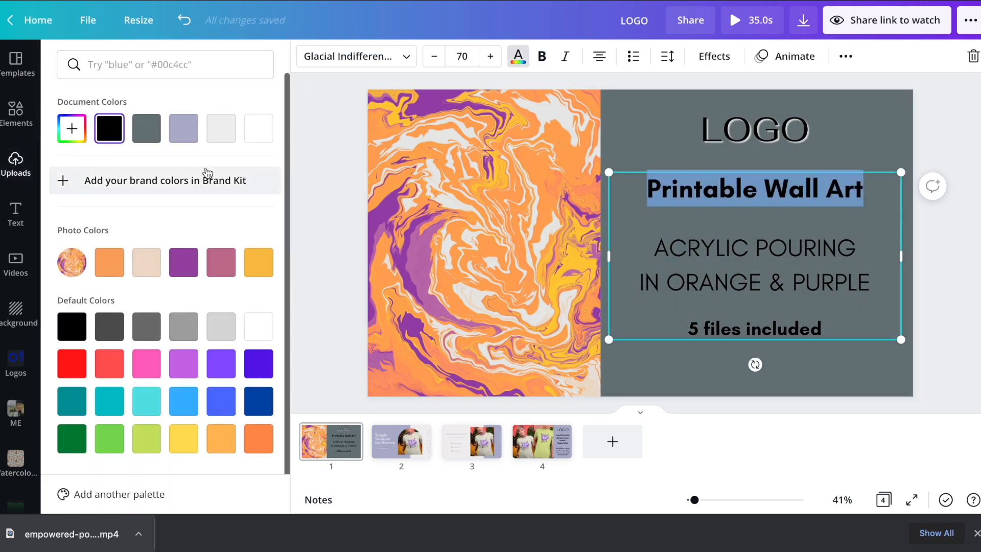
pyautogui.click(259, 262)
pyautogui.click(251, 335)
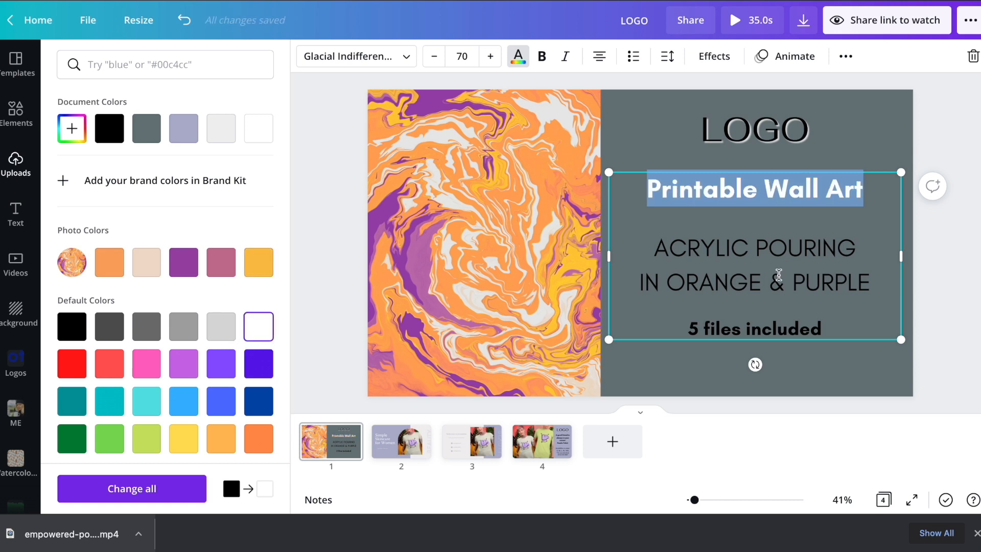
pyautogui.moveTo(836, 321); pyautogui.dragTo(672, 327)
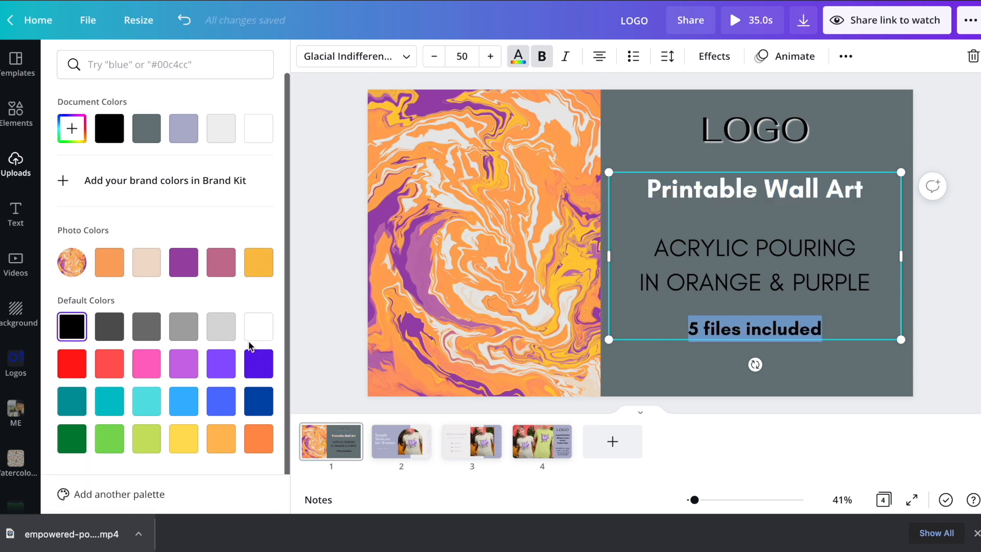
pyautogui.click(266, 329)
pyautogui.click(875, 282)
# Step: Colour the acrylic pouring lines yellow, keeping them non-bold
pyautogui.moveTo(875, 282); pyautogui.dragTo(644, 246)
pyautogui.click(258, 275)
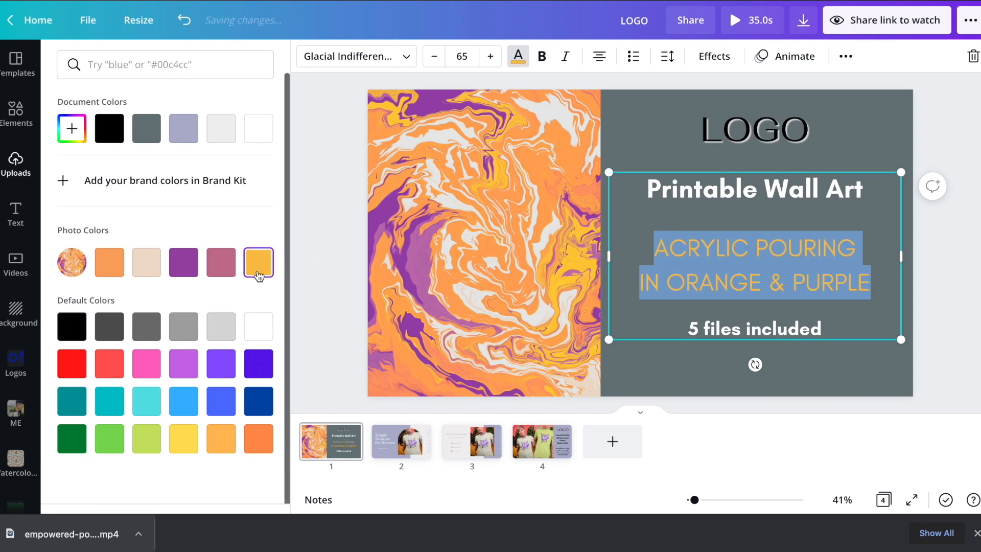
pyautogui.click(541, 56)
pyautogui.click(679, 152)
pyautogui.hotkey('ctrl', 'z')
# Step: Make LOGO light grey and give it a black drop shadow
pyautogui.click(707, 132)
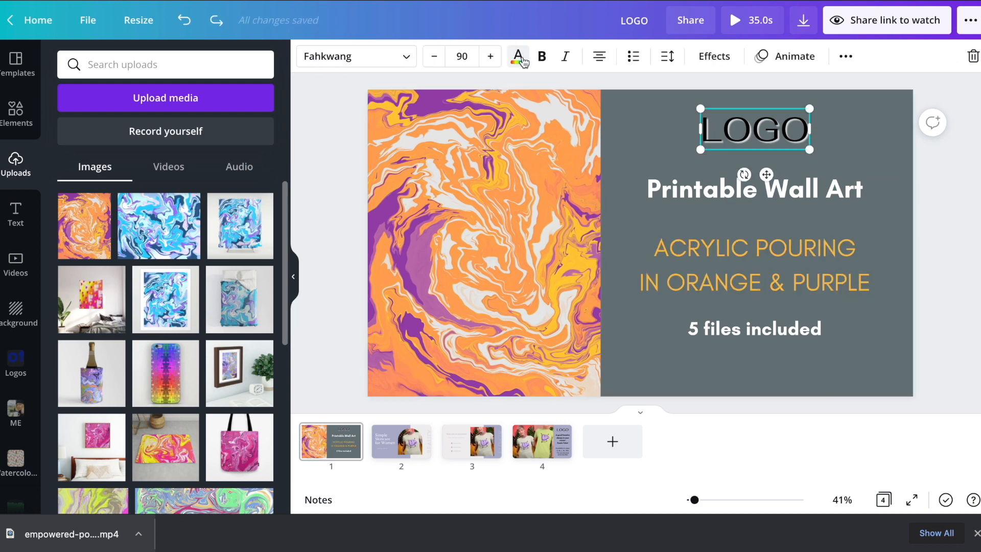
pyautogui.click(517, 57)
pyautogui.click(258, 128)
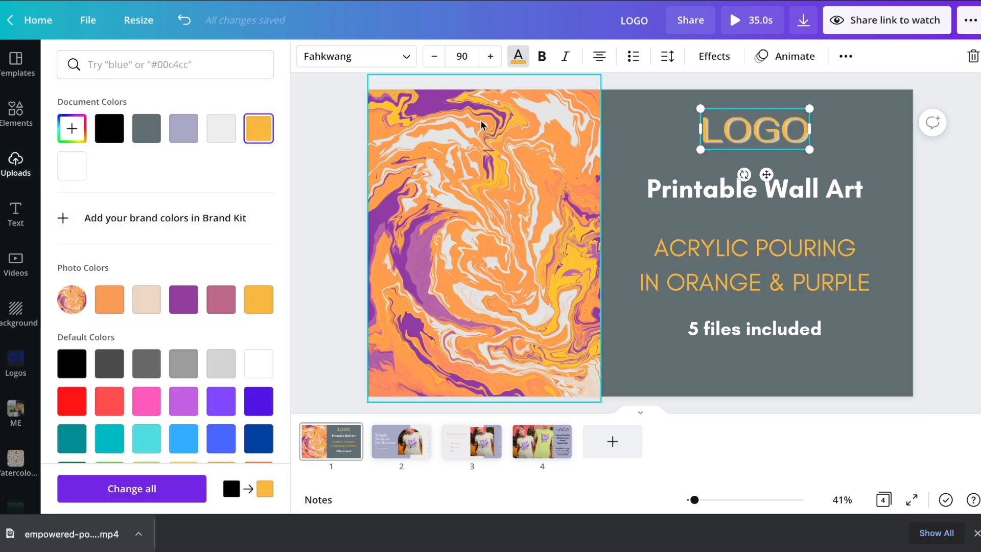
pyautogui.click(221, 131)
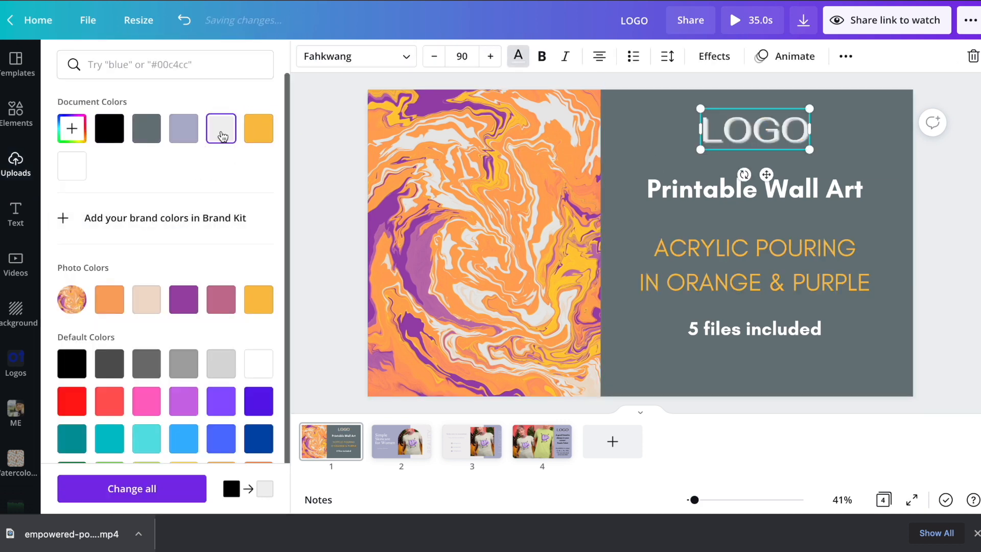
pyautogui.click(714, 56)
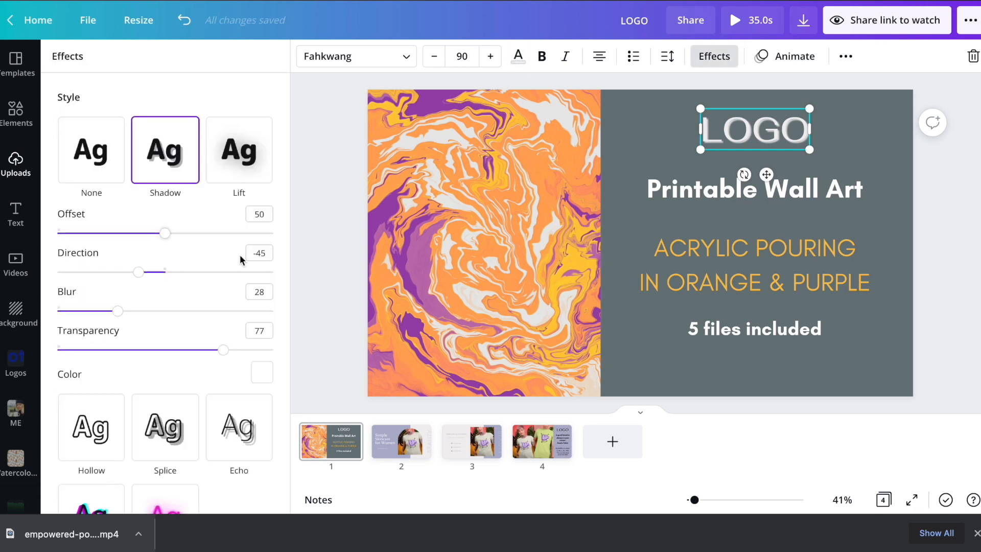
pyautogui.click(262, 379)
pyautogui.click(113, 169)
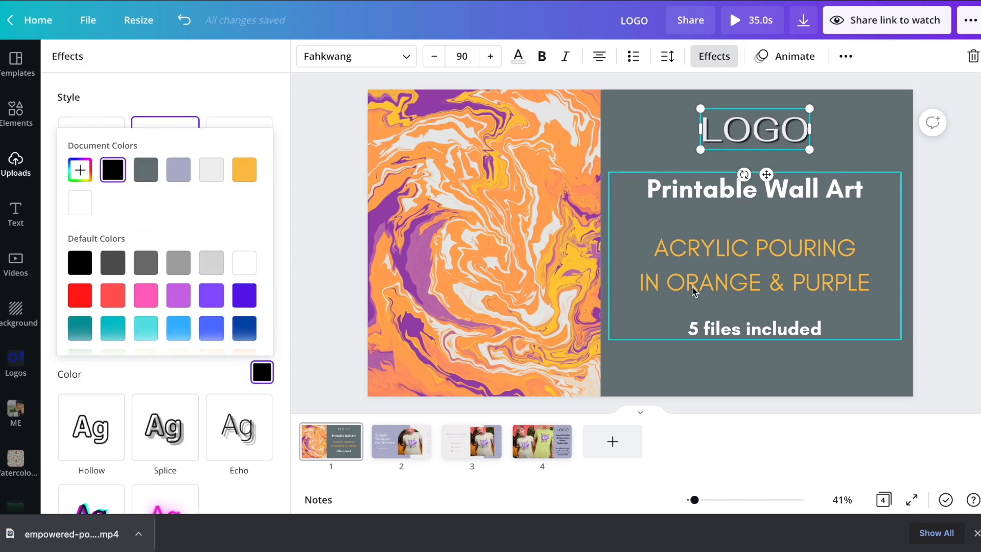
pyautogui.click(751, 335)
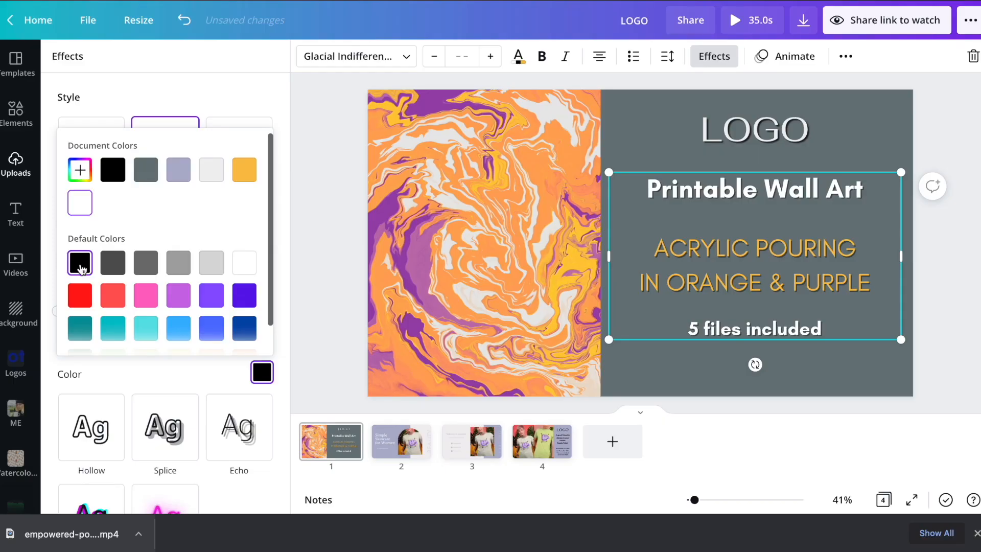
pyautogui.click(328, 239)
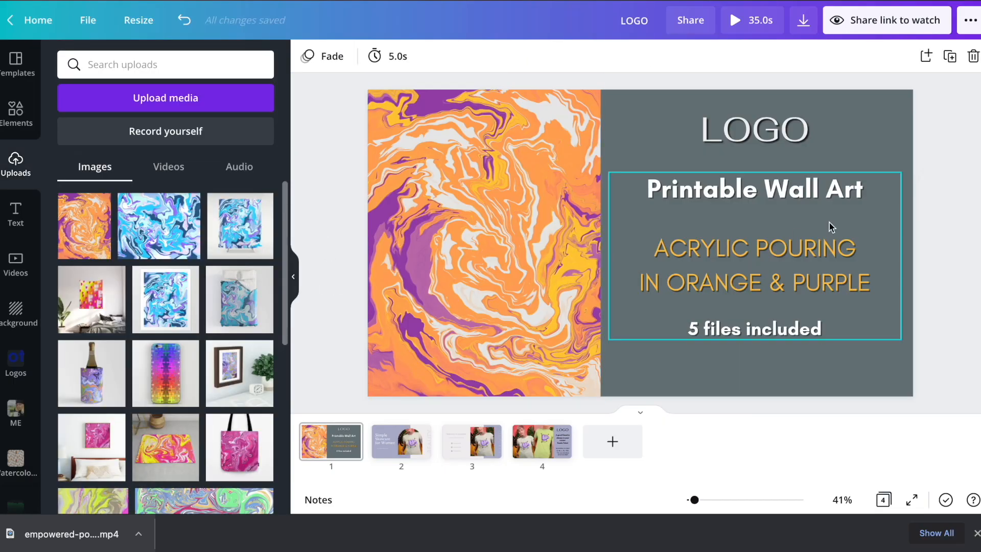
# Step: Give the page 1 marble artwork a Breathe animation
pyautogui.click(975, 533)
pyautogui.click(437, 187)
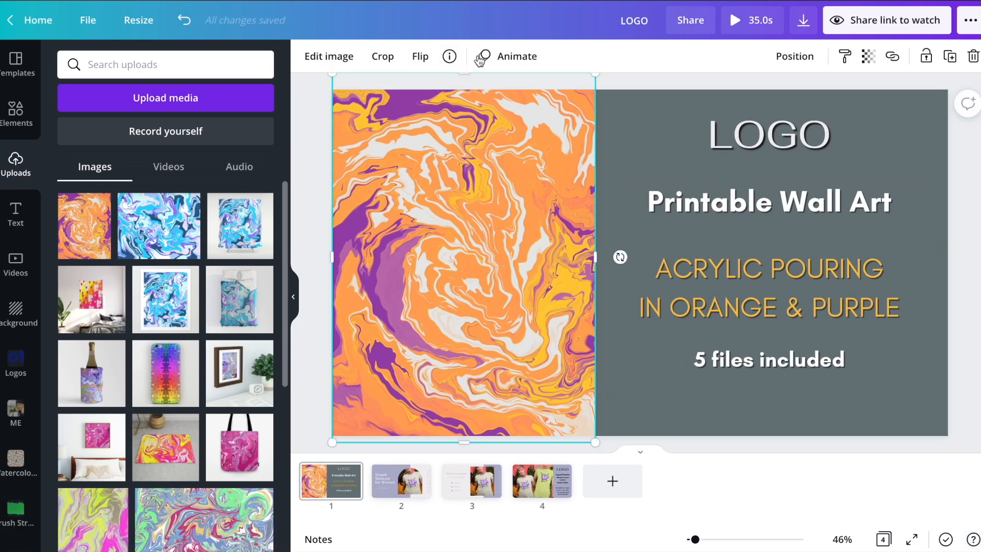
pyautogui.click(503, 60)
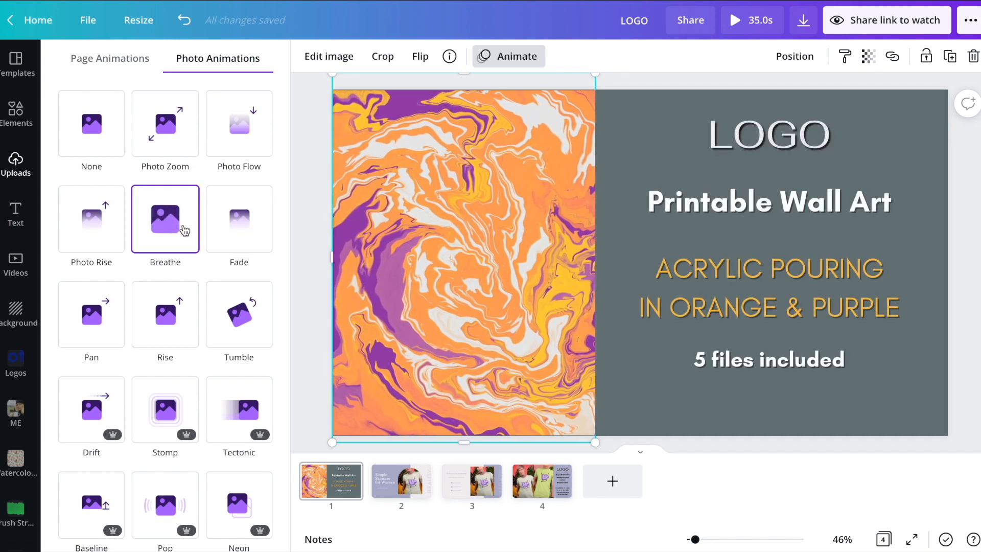
pyautogui.click(184, 230)
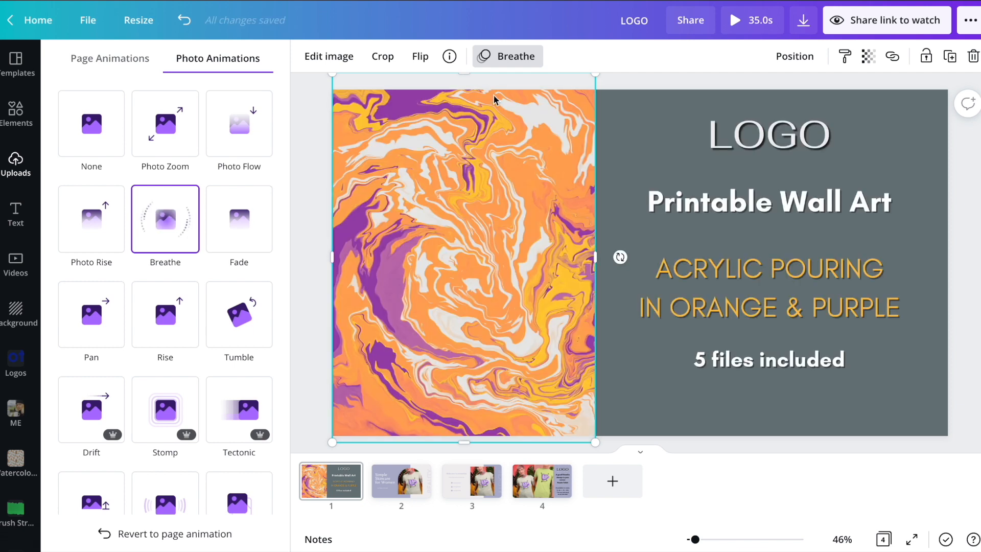
pyautogui.press('Escape')
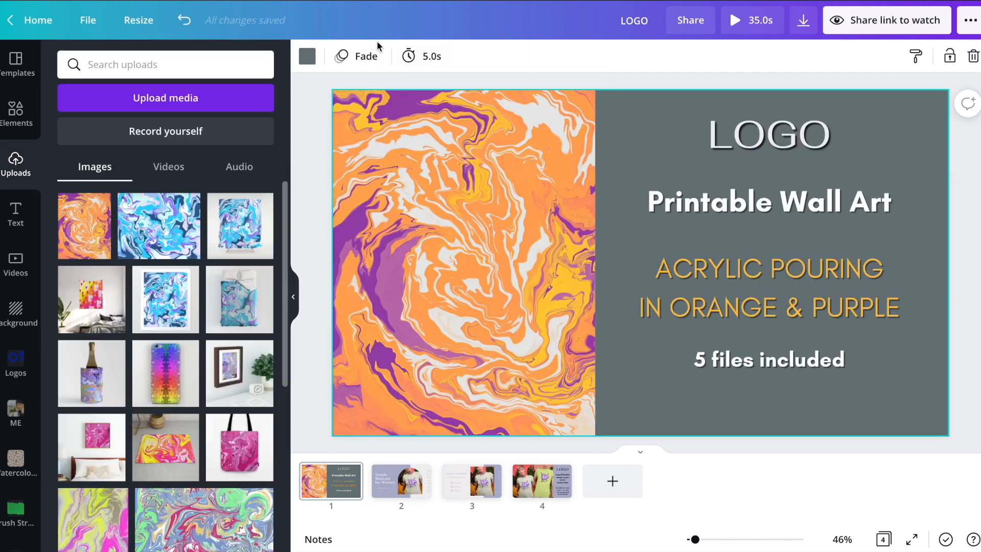
# Step: Add a new blank lavender page and move it into second position
pyautogui.click(432, 57)
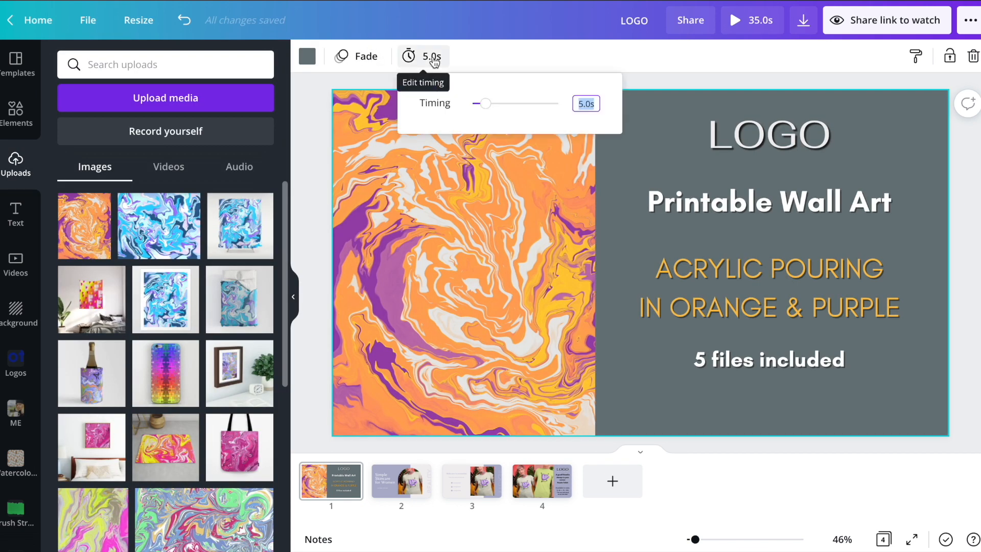
pyautogui.click(652, 127)
pyautogui.click(605, 485)
pyautogui.moveTo(617, 485); pyautogui.dragTo(396, 488)
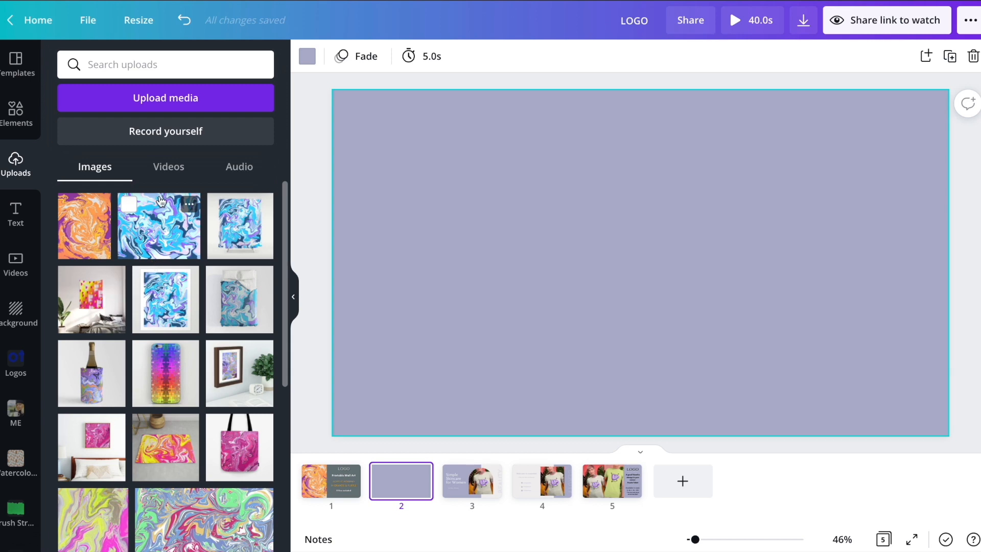
# Step: Place the 5.0s wall-art video clip on page 2, enlarged and centred
pyautogui.click(161, 168)
pyautogui.moveTo(131, 255); pyautogui.dragTo(338, 217)
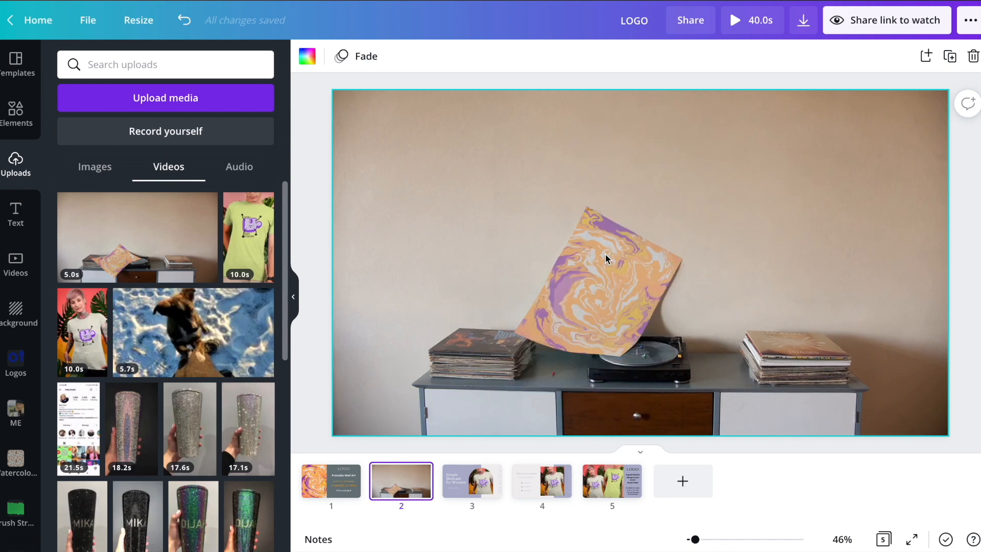
pyautogui.click(494, 256)
pyautogui.press('Delete')
pyautogui.click(98, 253)
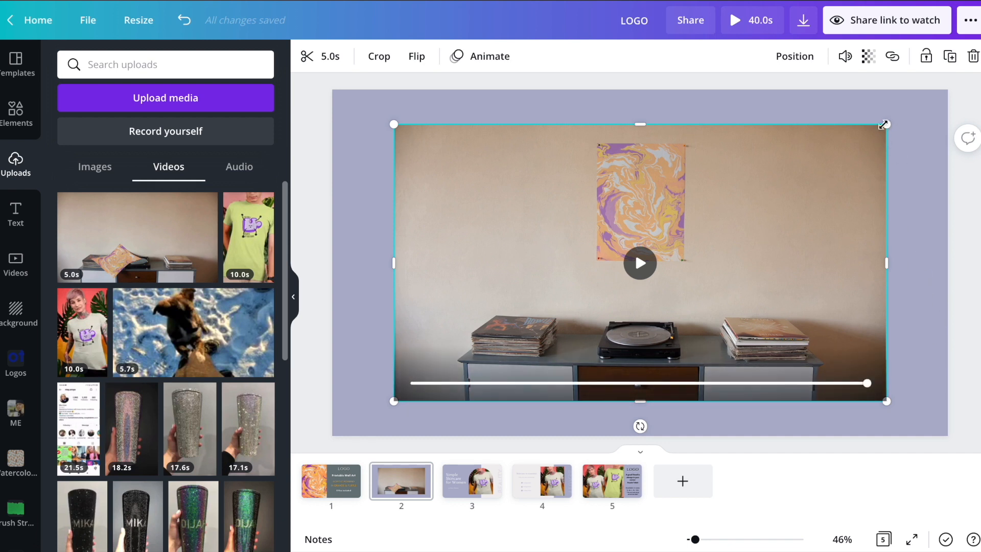
pyautogui.moveTo(882, 124); pyautogui.dragTo(919, 105)
pyautogui.moveTo(755, 218); pyautogui.dragTo(734, 225)
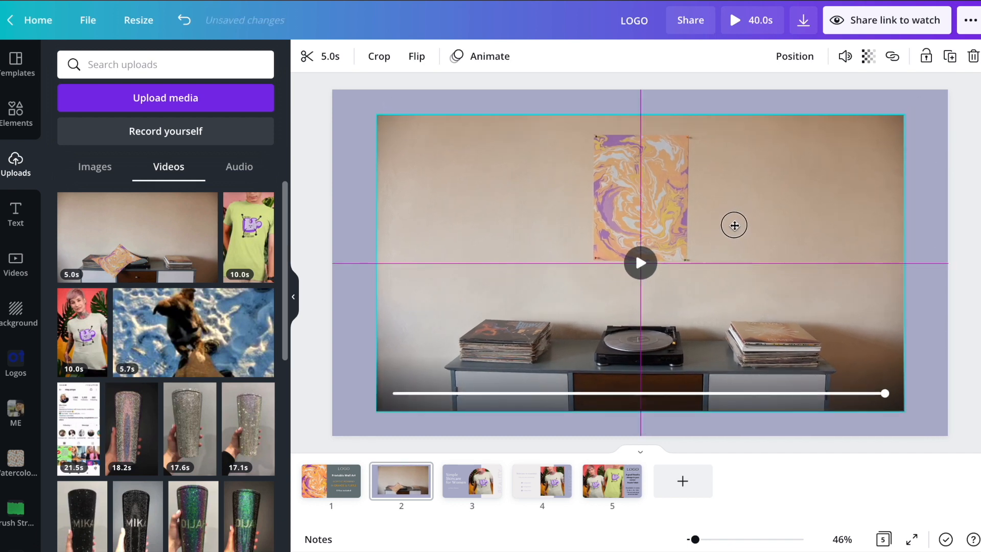
pyautogui.click(941, 185)
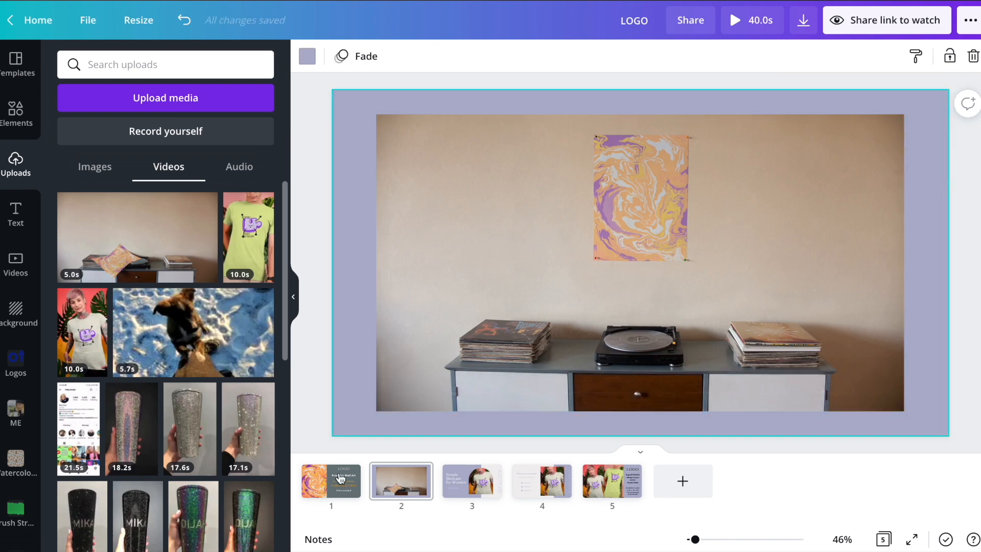
# Step: Copy LOGO from the title page onto the video's lower right on page 2
pyautogui.click(343, 467)
pyautogui.click(792, 140)
pyautogui.hotkey('ctrl', 'c')
pyautogui.click(401, 480)
pyautogui.hotkey('ctrl', 'v')
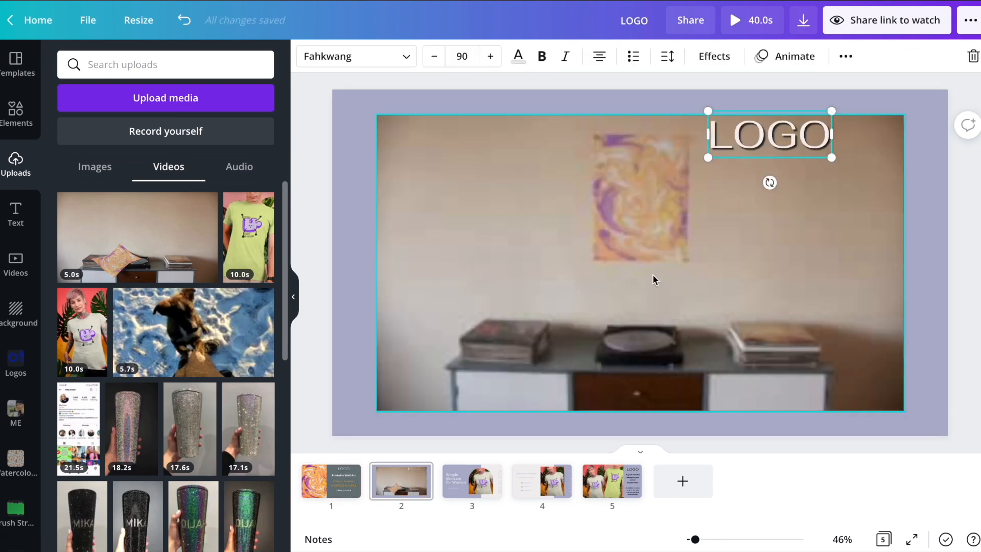
pyautogui.moveTo(789, 185); pyautogui.dragTo(829, 376)
# Step: Set page 2's background to the dark slate grey used on page 1
pyautogui.click(323, 484)
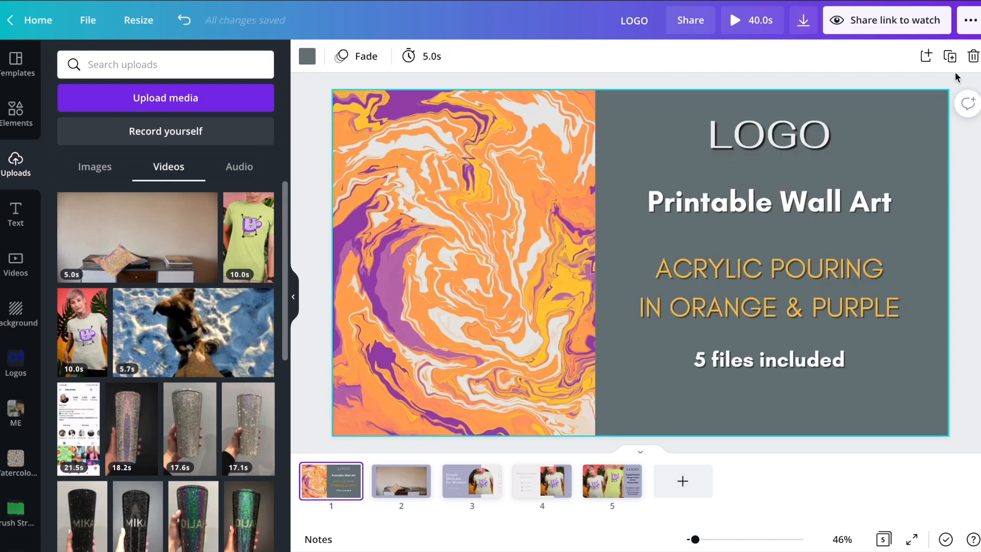
pyautogui.click(412, 487)
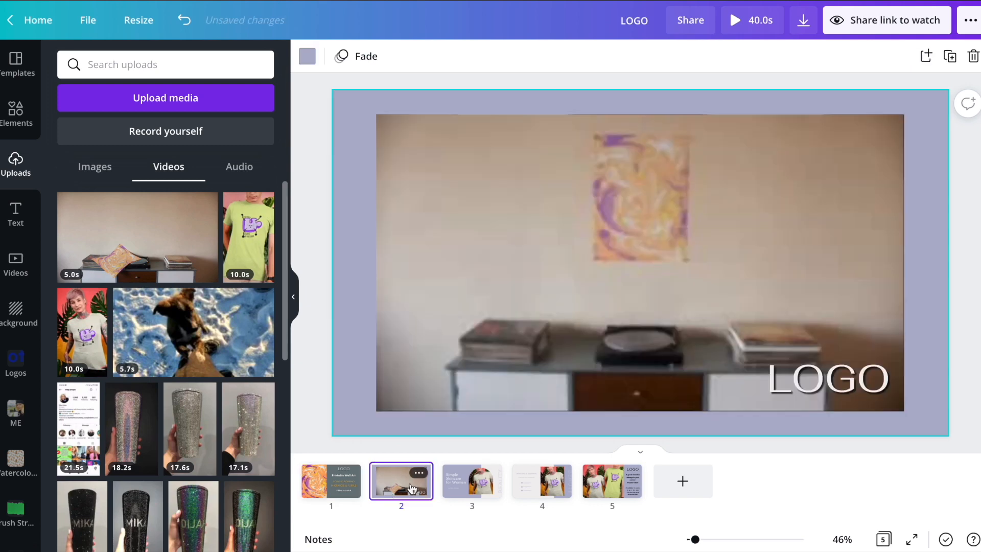
pyautogui.click(915, 275)
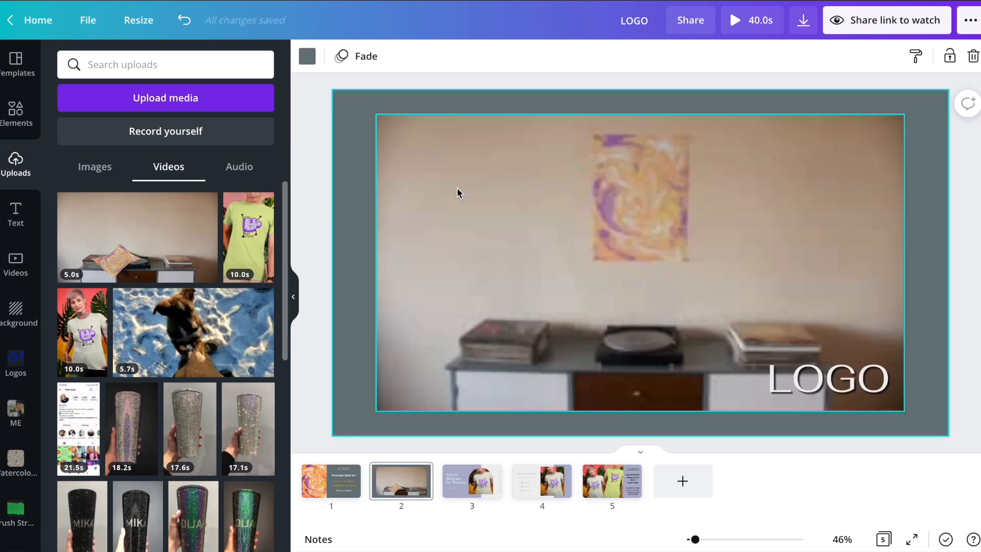
pyautogui.click(611, 259)
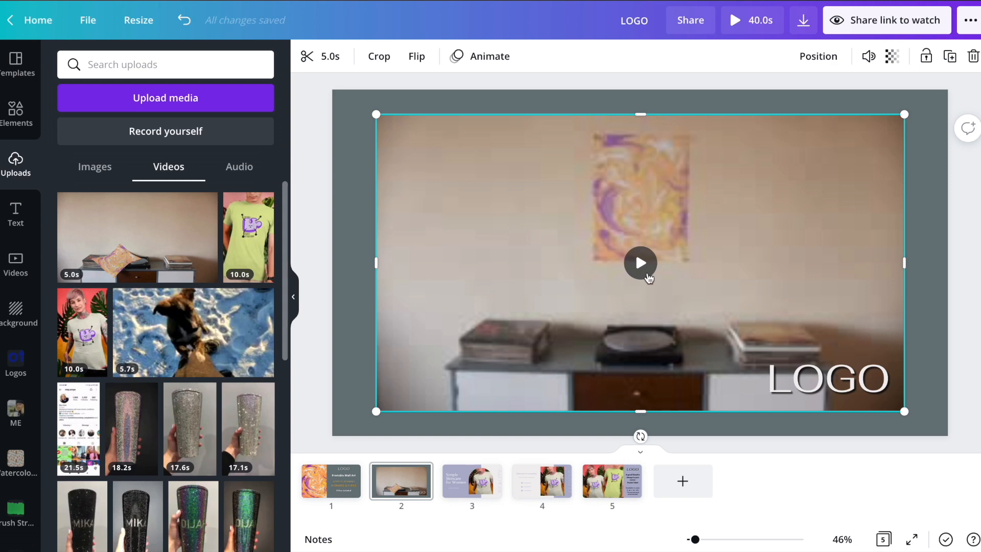
pyautogui.click(623, 100)
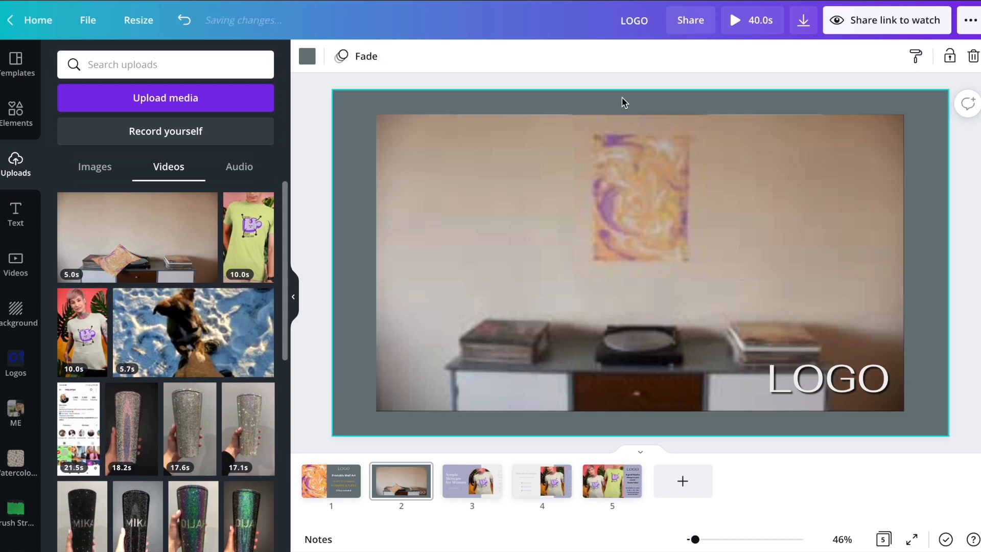
pyautogui.click(337, 495)
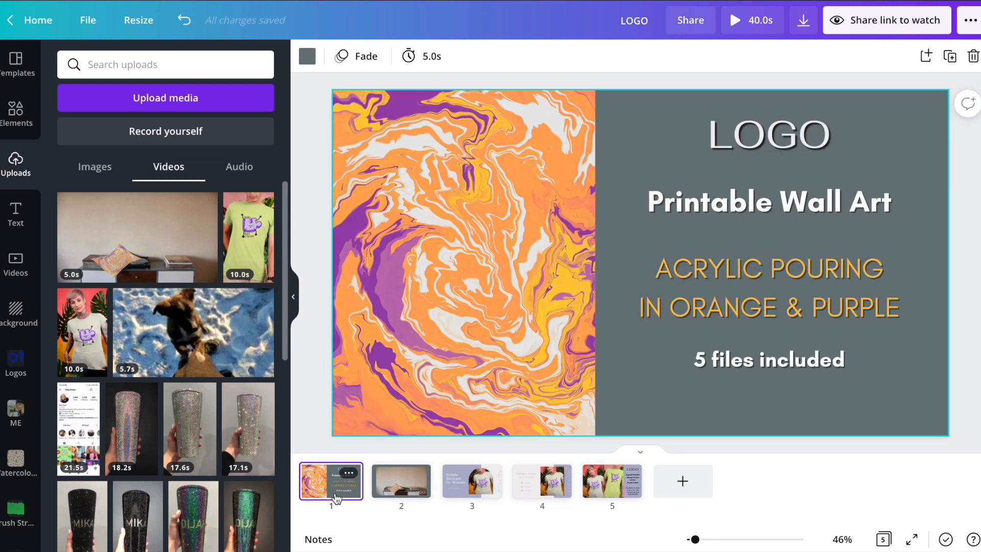
# Step: Duplicate the title page after the video page, with marble art right and text left
pyautogui.hotkey('ctrl', 'd')
pyautogui.moveTo(420, 490); pyautogui.dragTo(477, 483)
pyautogui.click(680, 213)
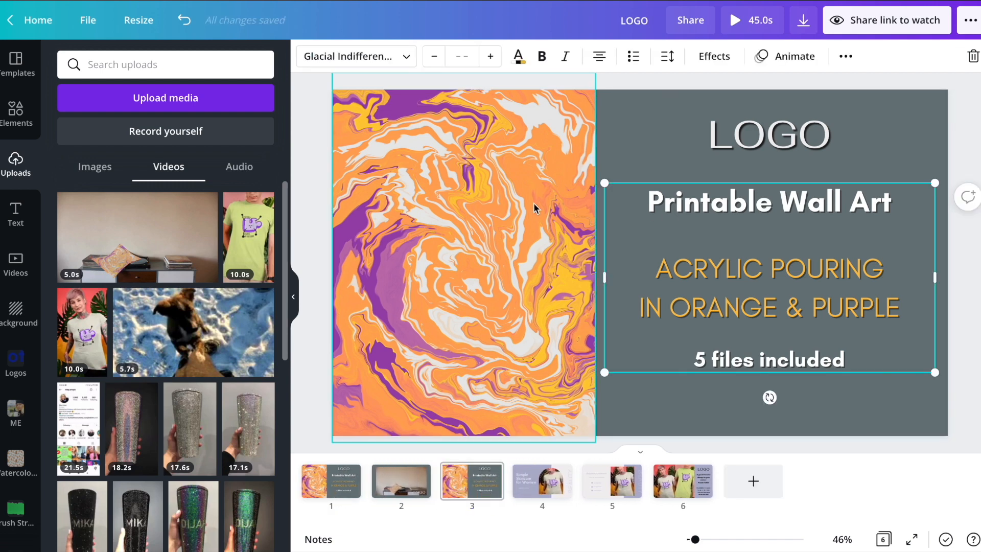
pyautogui.moveTo(460, 219); pyautogui.dragTo(807, 212)
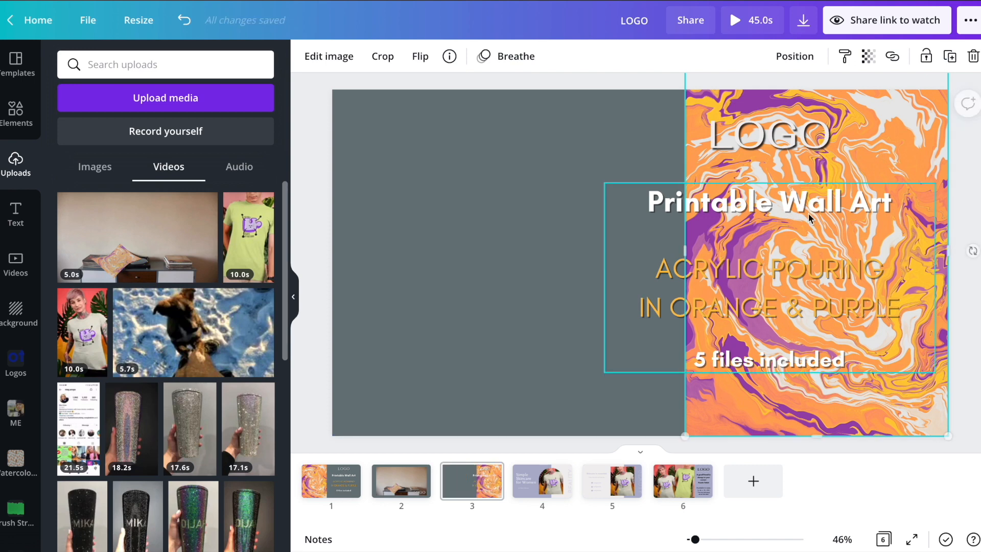
pyautogui.moveTo(775, 128); pyautogui.dragTo(515, 126)
pyautogui.moveTo(784, 198); pyautogui.dragTo(515, 211)
pyautogui.moveTo(663, 289); pyautogui.dragTo(685, 289)
# Step: Change the text to 'Purchase DOWNLOAD & Print at home!' and enlarge it to size 107
pyautogui.doubleClick(571, 216)
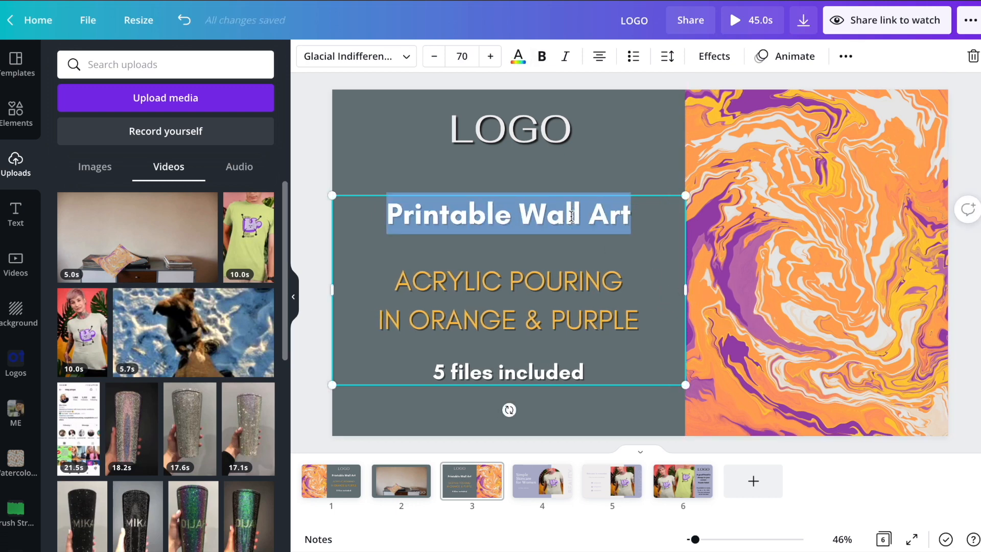
pyautogui.write('Purchase')
pyautogui.doubleClick(587, 219)
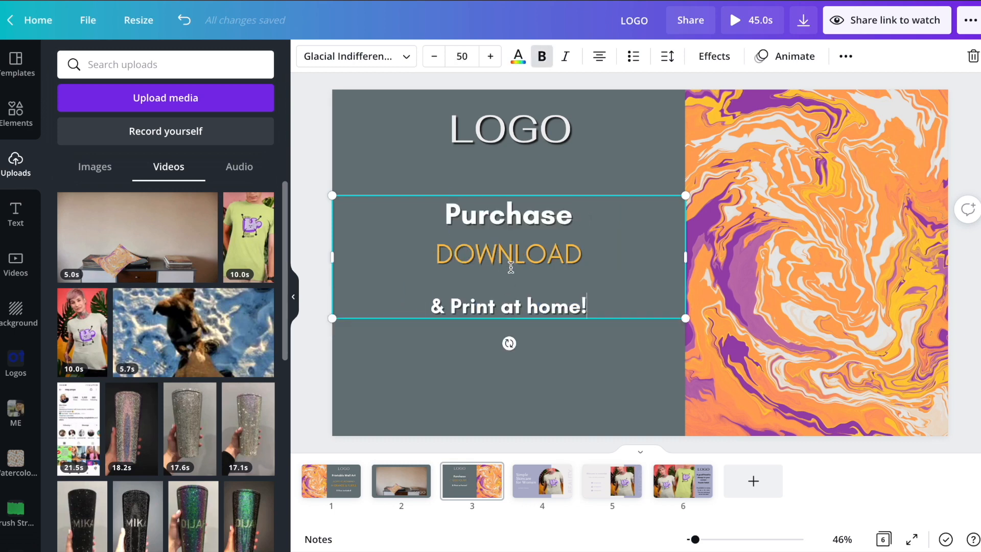
pyautogui.doubleClick(508, 251)
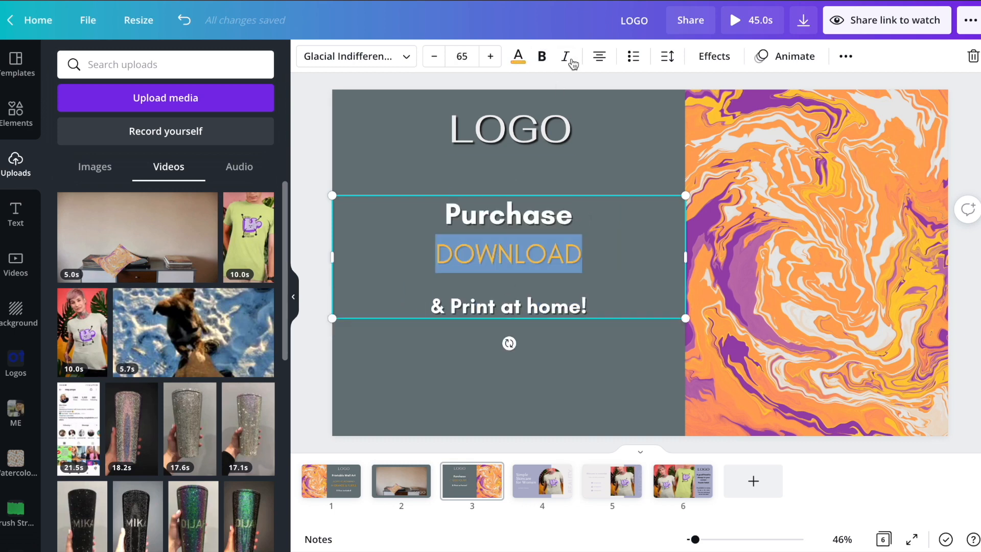
pyautogui.moveTo(683, 250); pyautogui.dragTo(528, 269)
pyautogui.moveTo(525, 306); pyautogui.dragTo(644, 382)
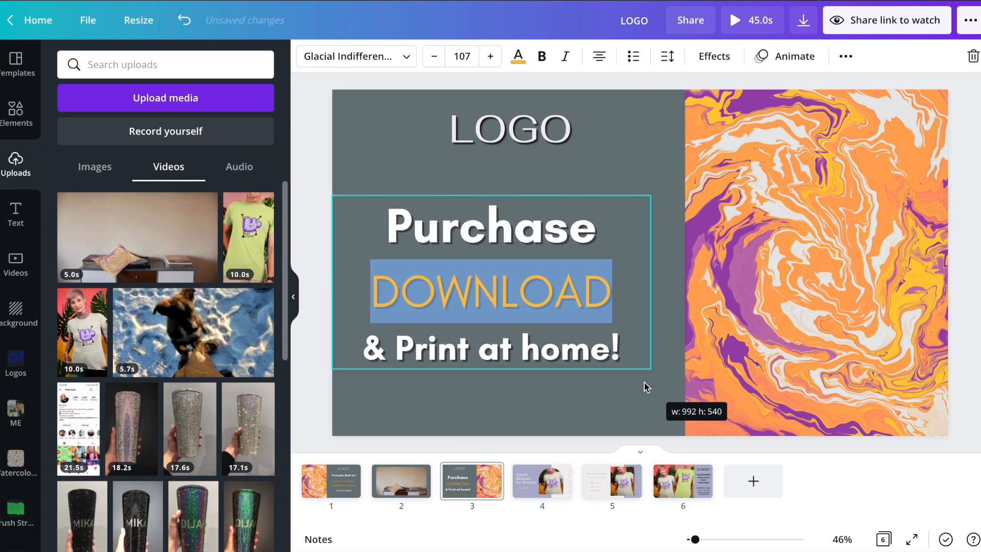
pyautogui.click(531, 404)
pyautogui.click(517, 296)
pyautogui.moveTo(517, 297); pyautogui.dragTo(531, 289)
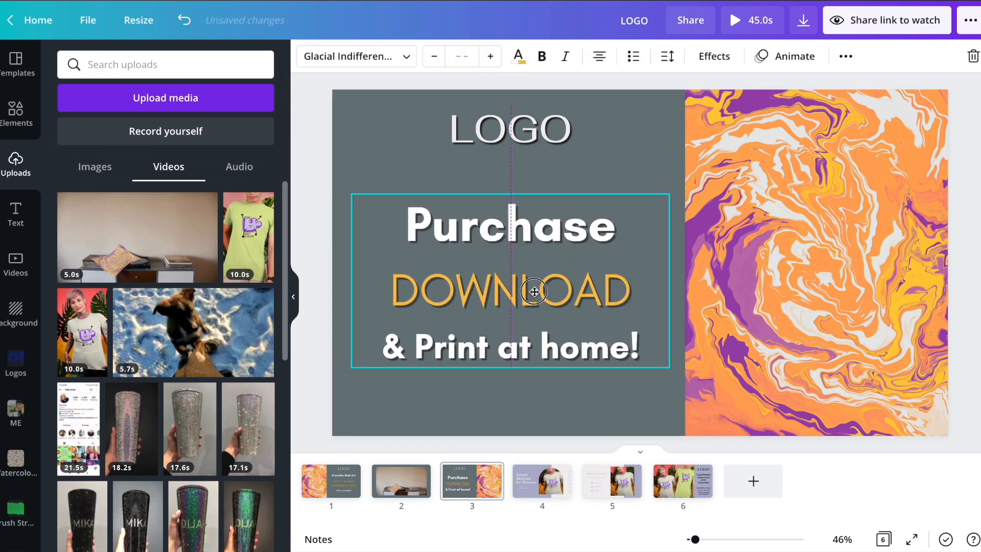
pyautogui.click(793, 261)
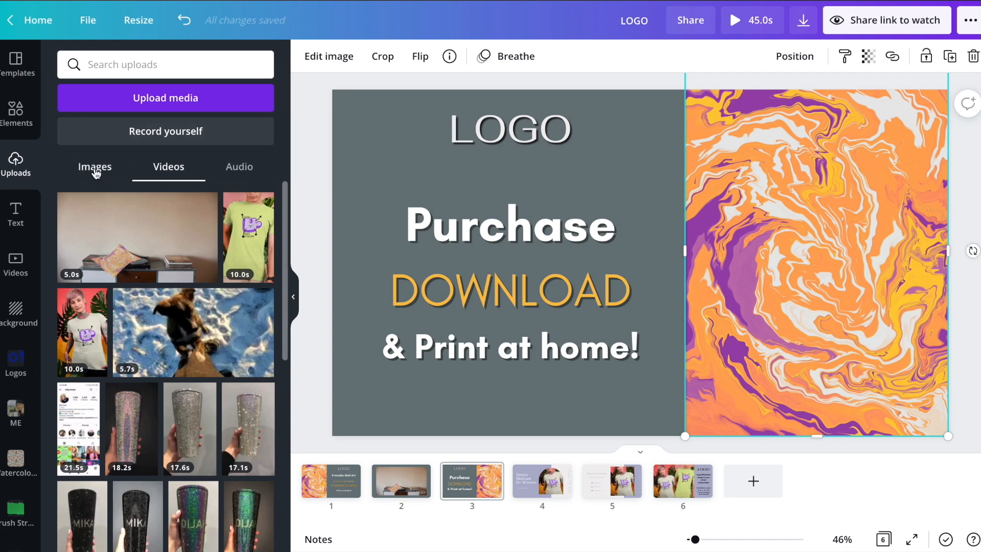
pyautogui.click(20, 126)
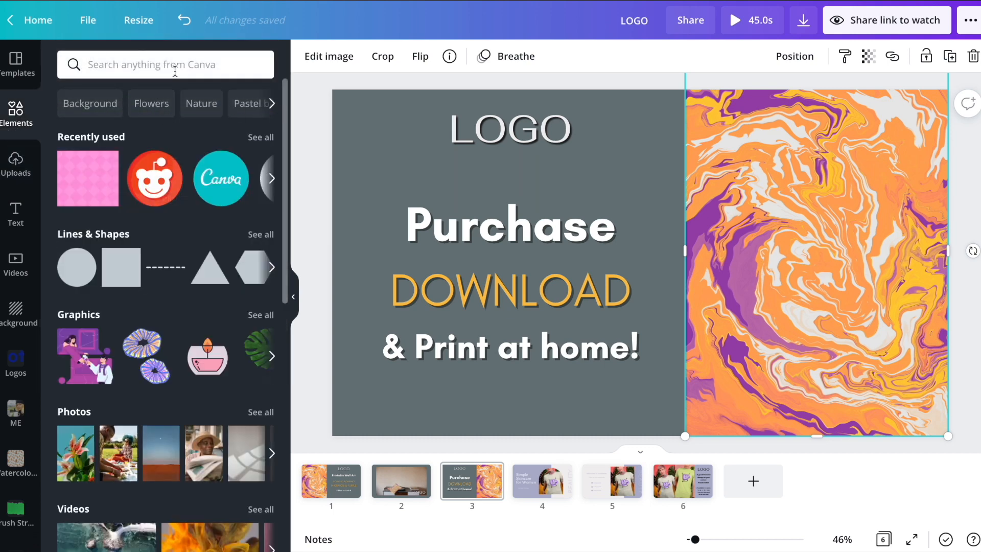
# Step: Search photos for 'wall art poster mockup' and add the framed poster with vases
pyautogui.click(175, 64)
pyautogui.write('wall art poster mockup')
pyautogui.press('Return')
pyautogui.click(109, 99)
pyautogui.scroll(-15, 197, 233)
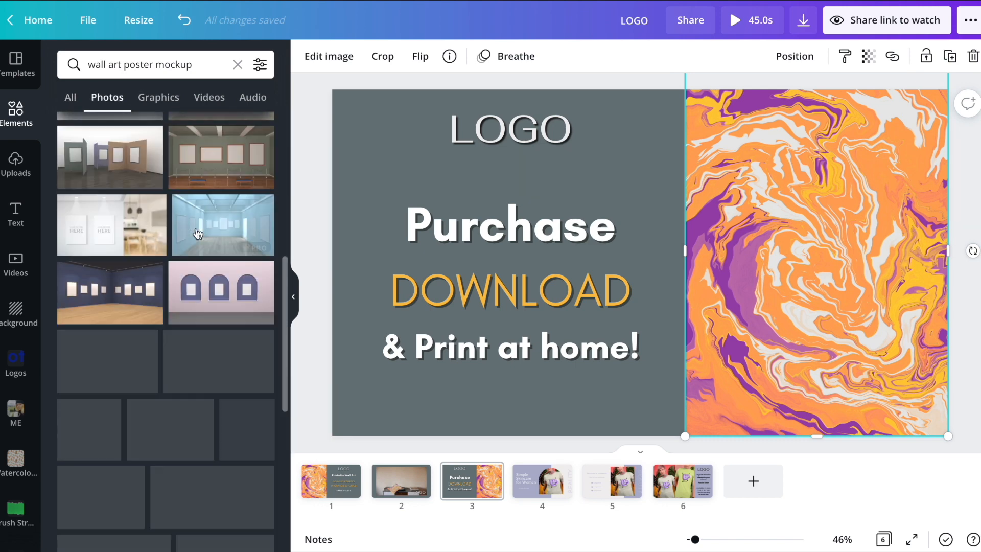
pyautogui.scroll(-5, 197, 232)
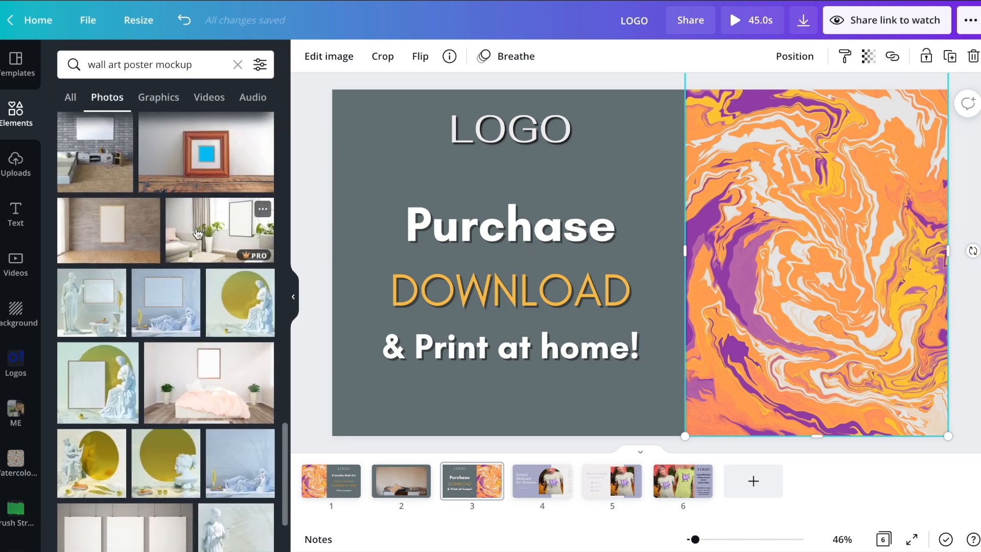
pyautogui.click(173, 283)
# Step: Enlarge the poster photo and move it over the right half of page 3
pyautogui.moveTo(702, 293); pyautogui.dragTo(904, 335)
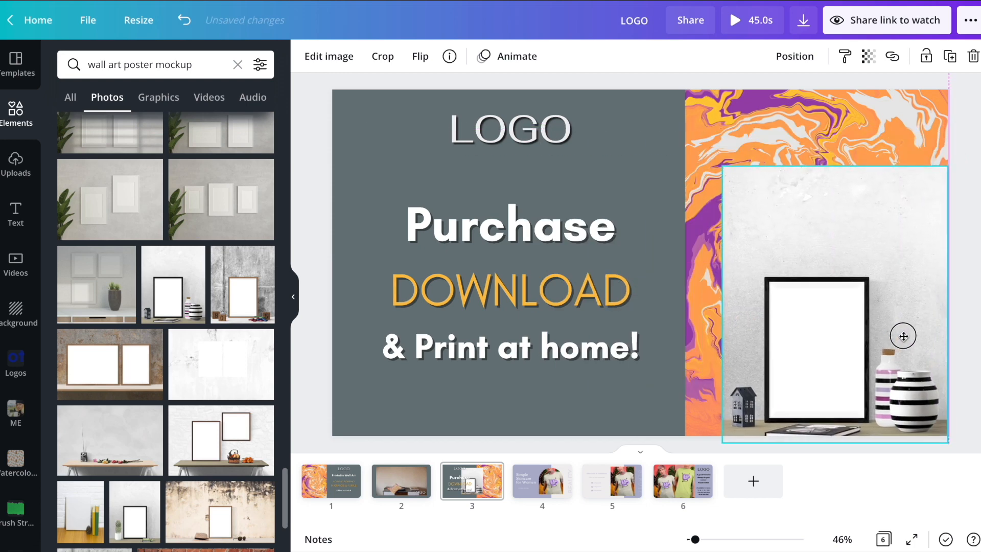
pyautogui.moveTo(722, 162); pyautogui.dragTo(620, 41)
pyautogui.moveTo(744, 247); pyautogui.dragTo(814, 266)
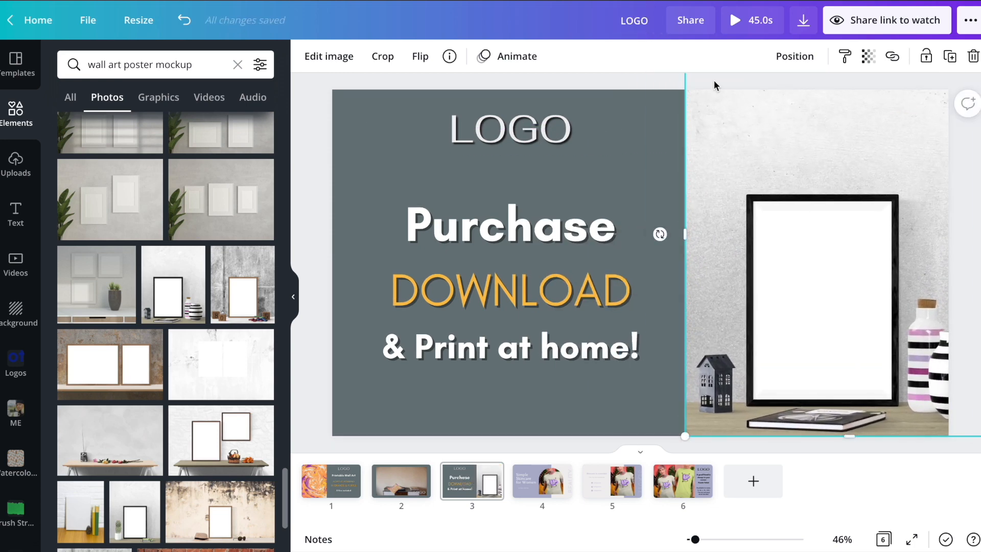
pyautogui.scroll(3, 713, 80)
pyautogui.click(489, 475)
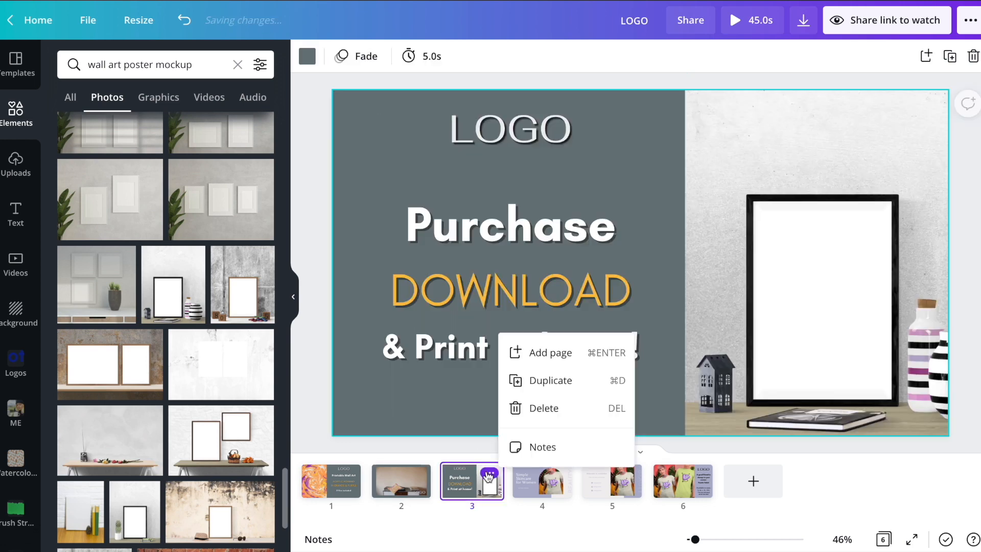
pyautogui.click(707, 408)
pyautogui.moveTo(683, 435); pyautogui.dragTo(573, 510)
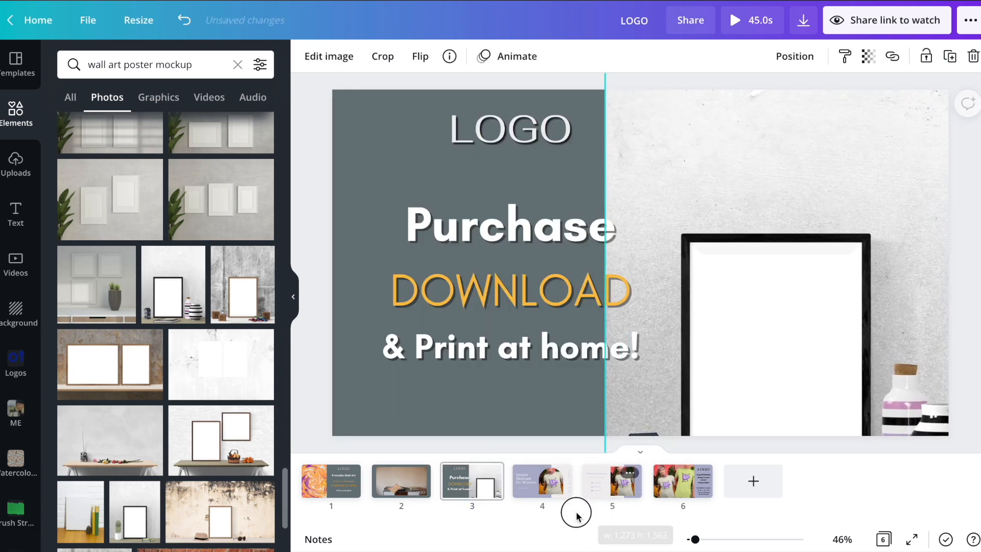
pyautogui.moveTo(749, 352); pyautogui.dragTo(828, 267)
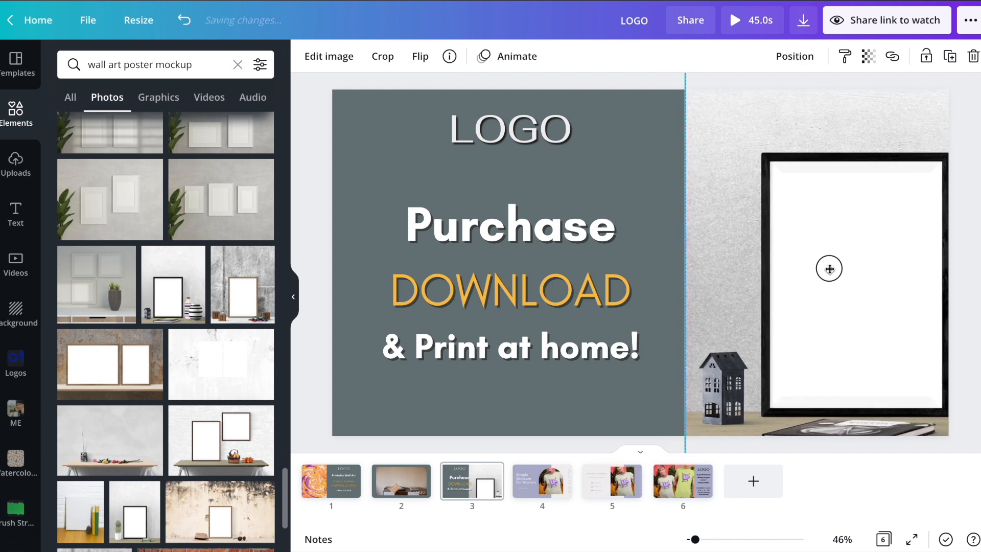
# Step: Crop the photo's left edge to the page centre and send it behind the marble art
pyautogui.moveTo(683, 199); pyautogui.dragTo(728, 197)
pyautogui.moveTo(794, 241); pyautogui.dragTo(768, 240)
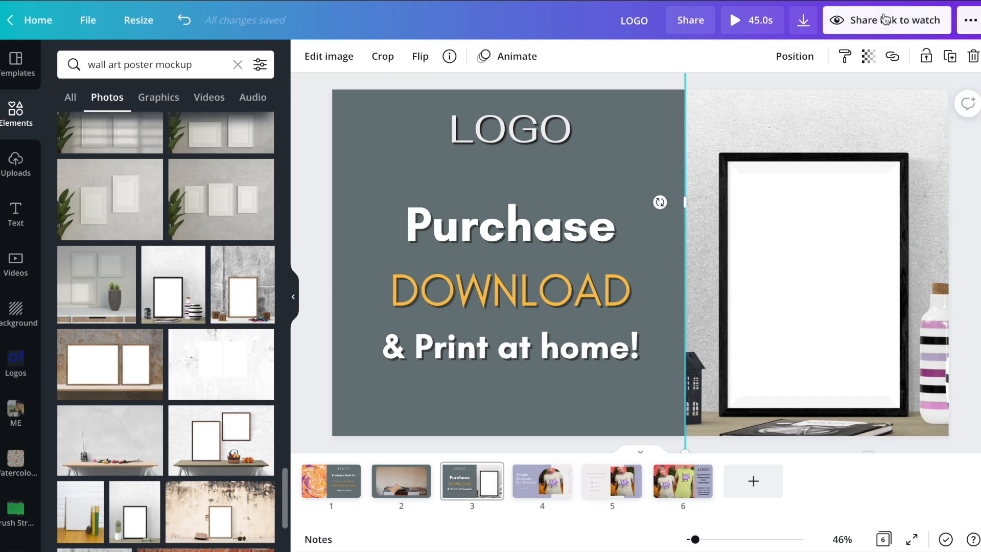
pyautogui.click(794, 57)
pyautogui.click(767, 101)
pyautogui.click(644, 355)
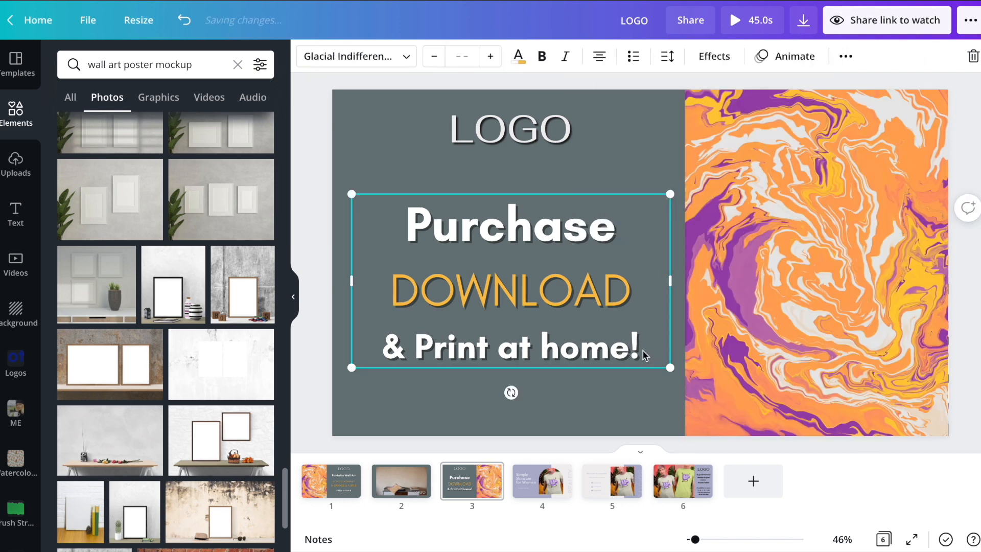
# Step: Shrink the marble artwork and move it into the mockup's black poster frame
pyautogui.moveTo(761, 327); pyautogui.dragTo(674, 323)
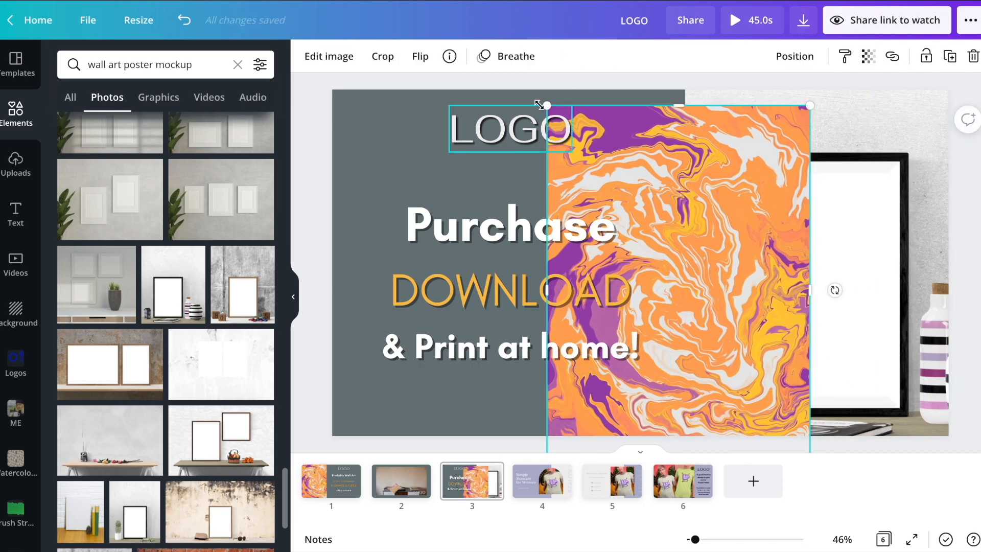
pyautogui.moveTo(540, 103); pyautogui.dragTo(716, 267)
pyautogui.moveTo(762, 407); pyautogui.dragTo(800, 268)
pyautogui.moveTo(852, 338); pyautogui.dragTo(903, 399)
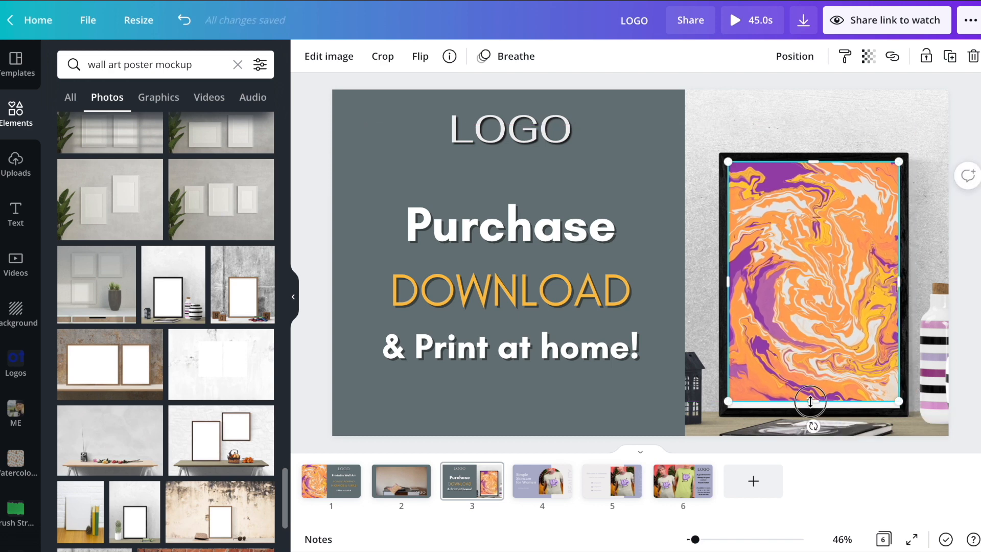
# Step: Adjust the marble image's bottom, right and top edges until it fully fills the frame
pyautogui.moveTo(809, 401); pyautogui.dragTo(809, 406)
pyautogui.click(808, 357)
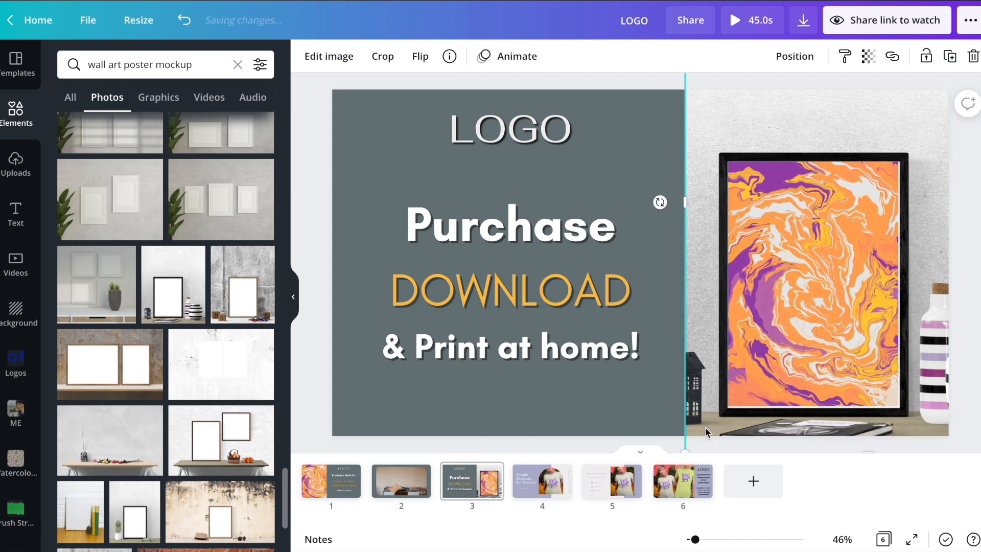
pyautogui.click(808, 348)
pyautogui.moveTo(813, 406); pyautogui.dragTo(814, 409)
pyautogui.click(815, 103)
pyautogui.click(849, 245)
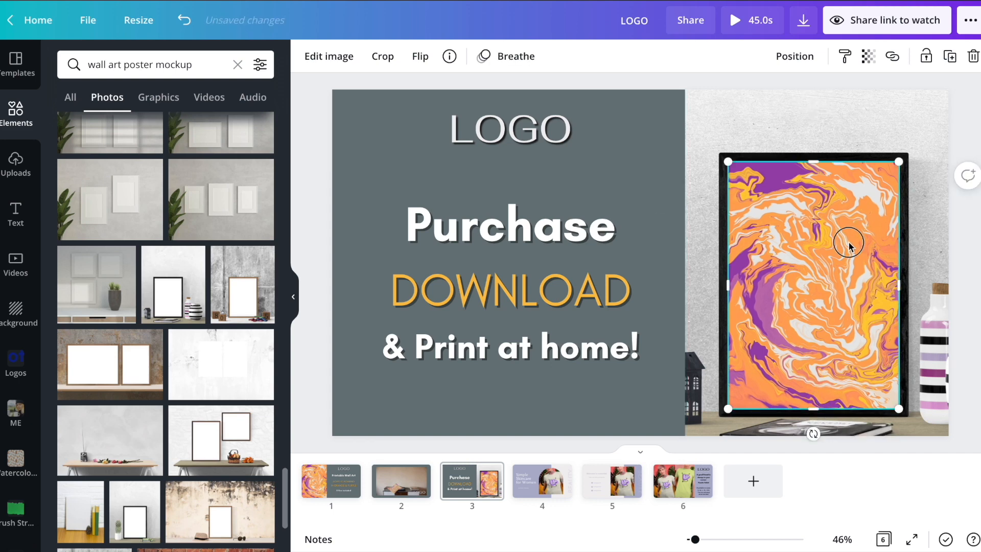
pyautogui.moveTo(903, 285); pyautogui.dragTo(906, 285)
pyautogui.doubleClick(836, 301)
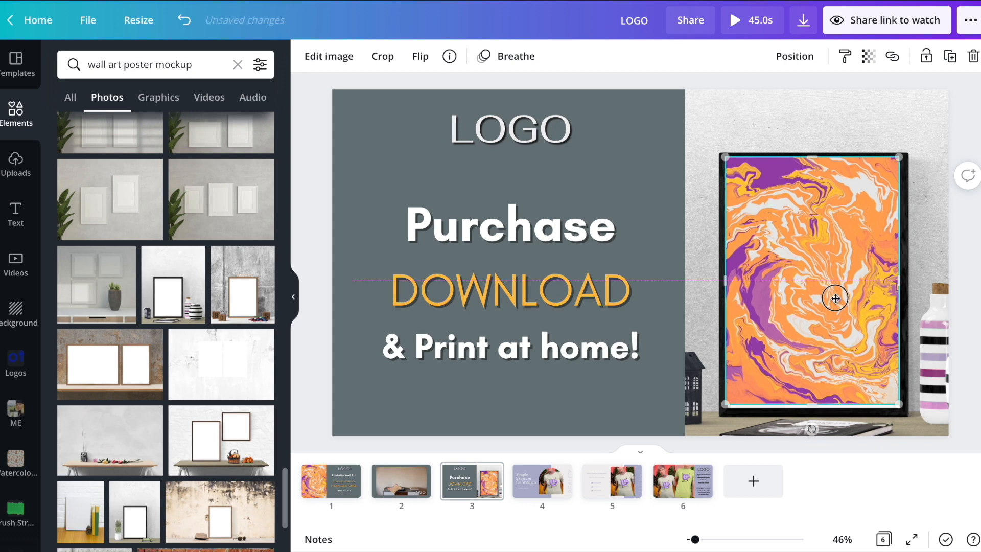
pyautogui.click(834, 124)
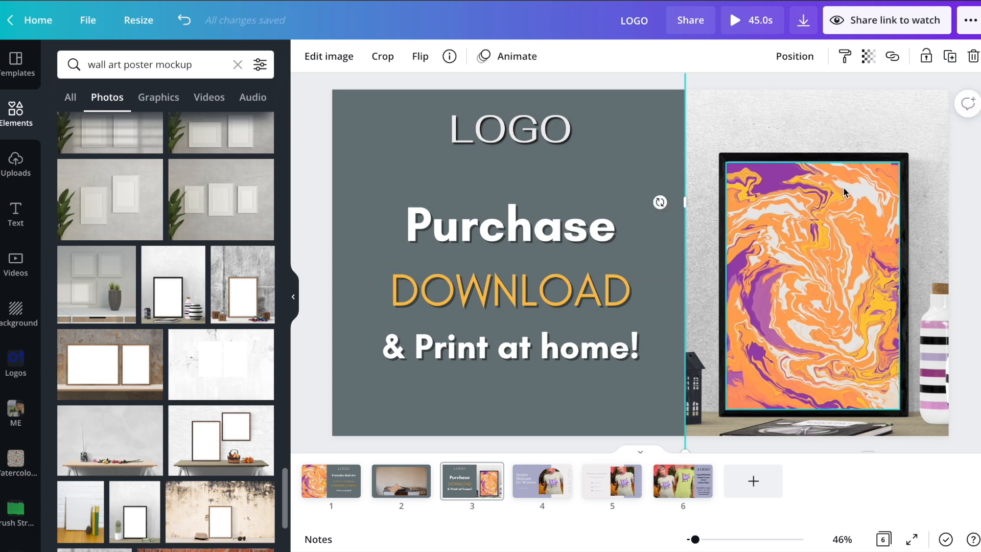
pyautogui.click(836, 209)
pyautogui.moveTo(813, 159); pyautogui.dragTo(812, 153)
pyautogui.press('Escape')
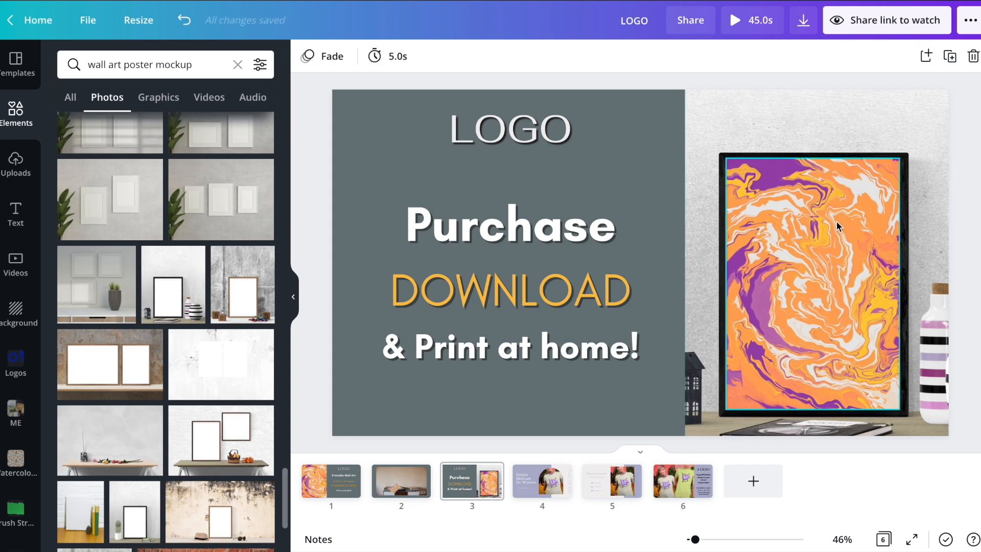
# Step: Group the marble artwork with the wall mockup photo
pyautogui.click(837, 226)
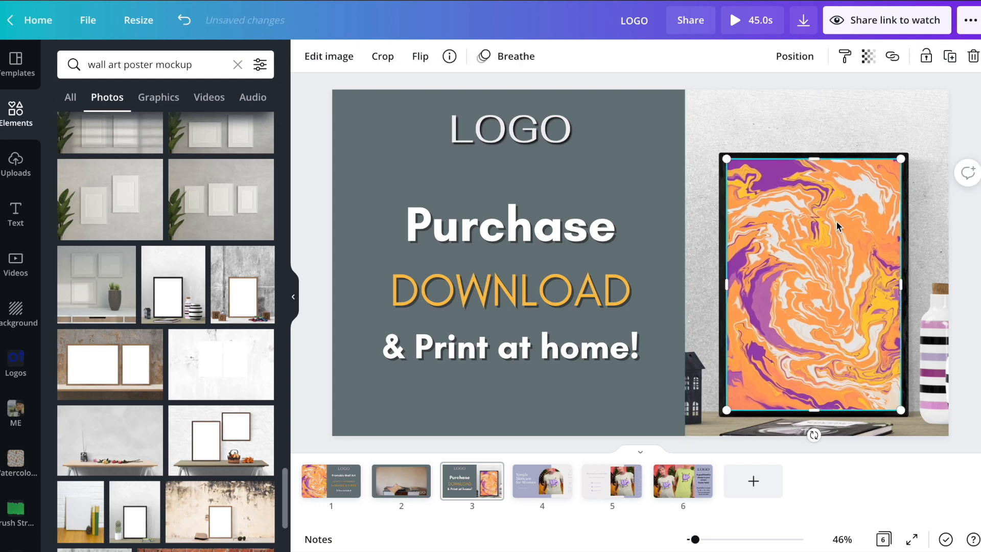
pyautogui.keyDown('shift'); pyautogui.click(786, 115); pyautogui.keyUp('shift')
pyautogui.click(740, 57)
pyautogui.click(618, 163)
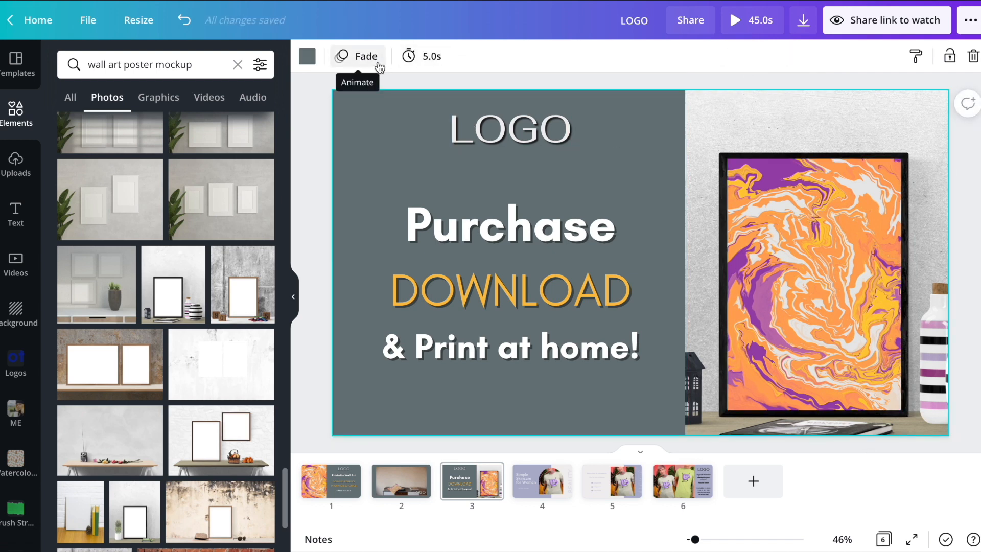
# Step: Review the text and page animations on page 1
pyautogui.click(341, 488)
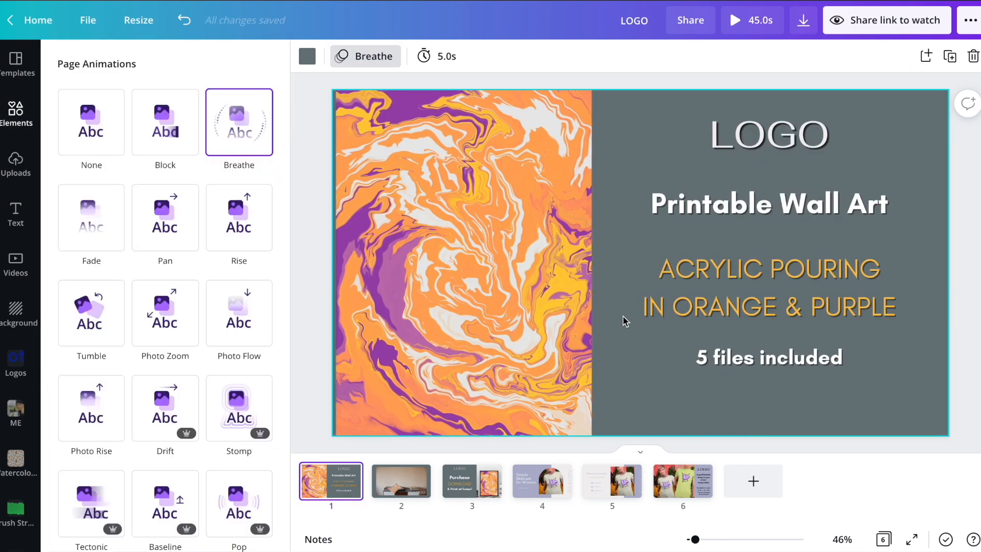
pyautogui.click(623, 318)
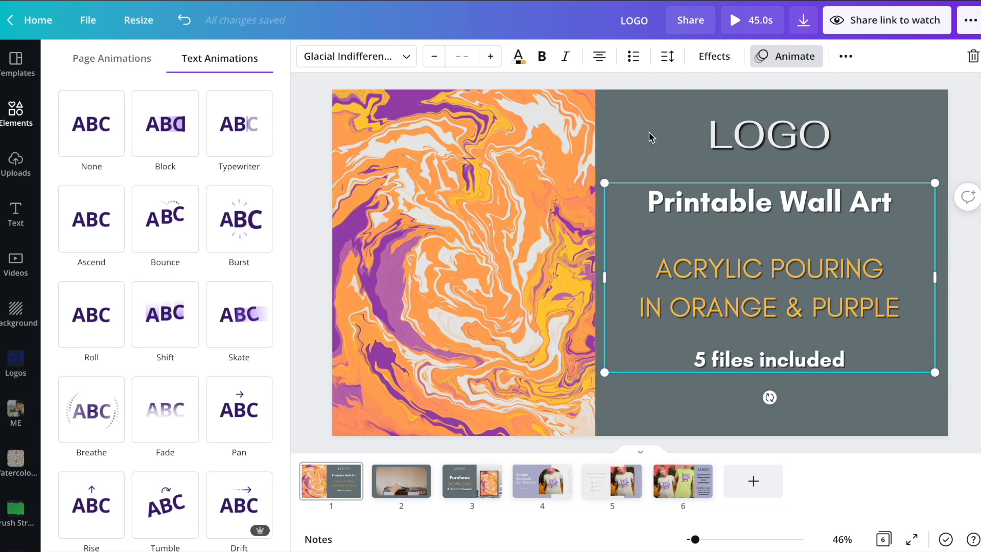
pyautogui.press('Escape')
pyautogui.click(630, 115)
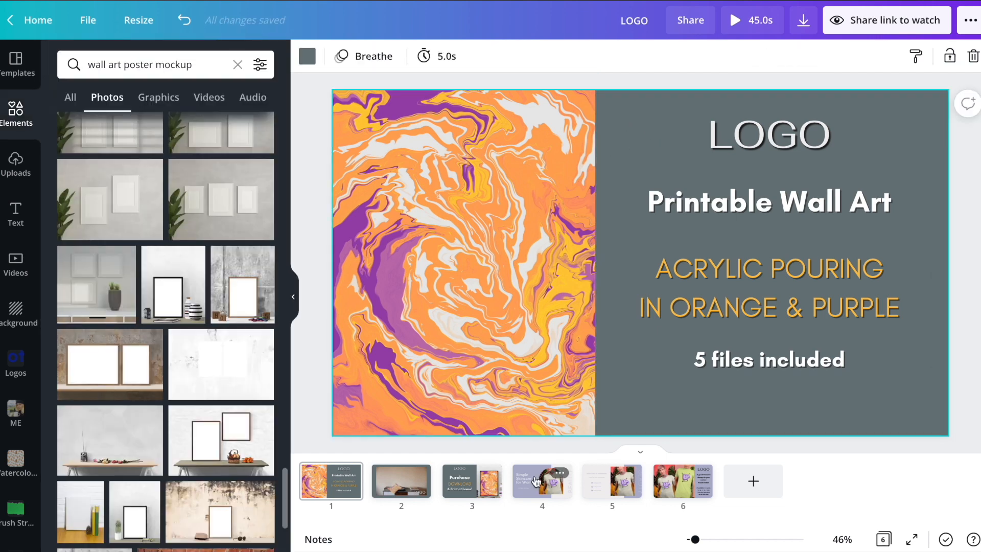
# Step: Apply the Breathe page animation to the Purchase page (page 3)
pyautogui.click(468, 495)
pyautogui.click(352, 57)
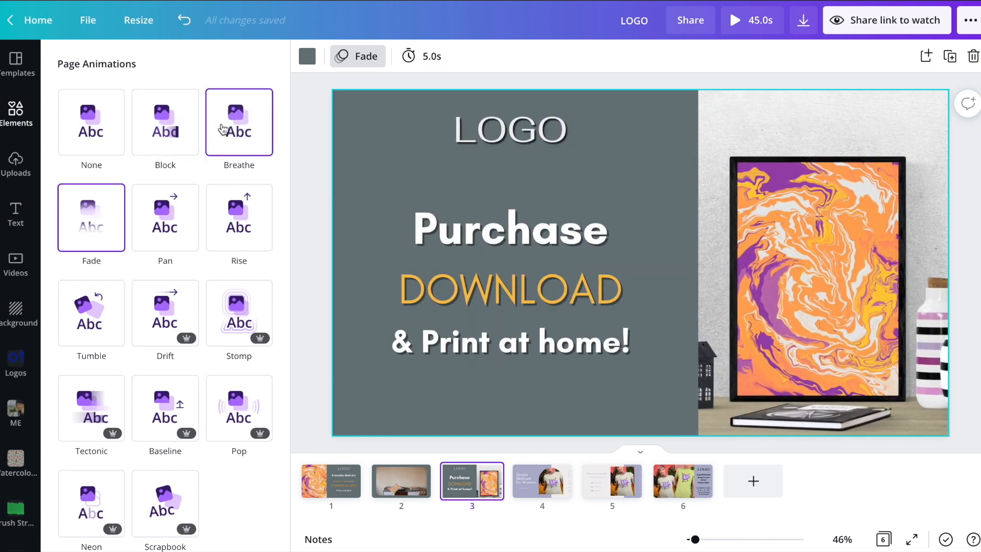
pyautogui.click(224, 129)
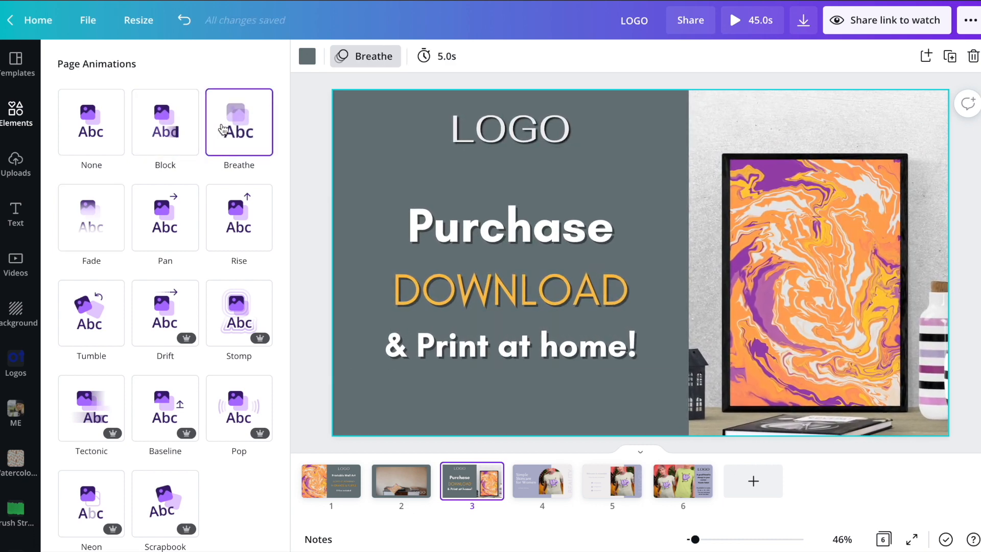
# Step: After comparing pages 1 and 2, shorten the Purchase page duration to 4.0s
pyautogui.click(341, 489)
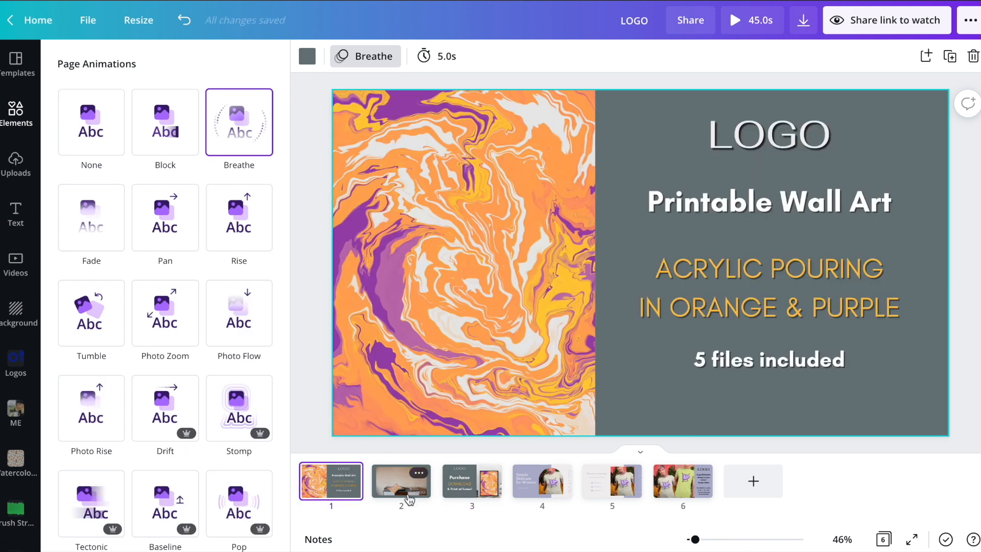
pyautogui.click(409, 499)
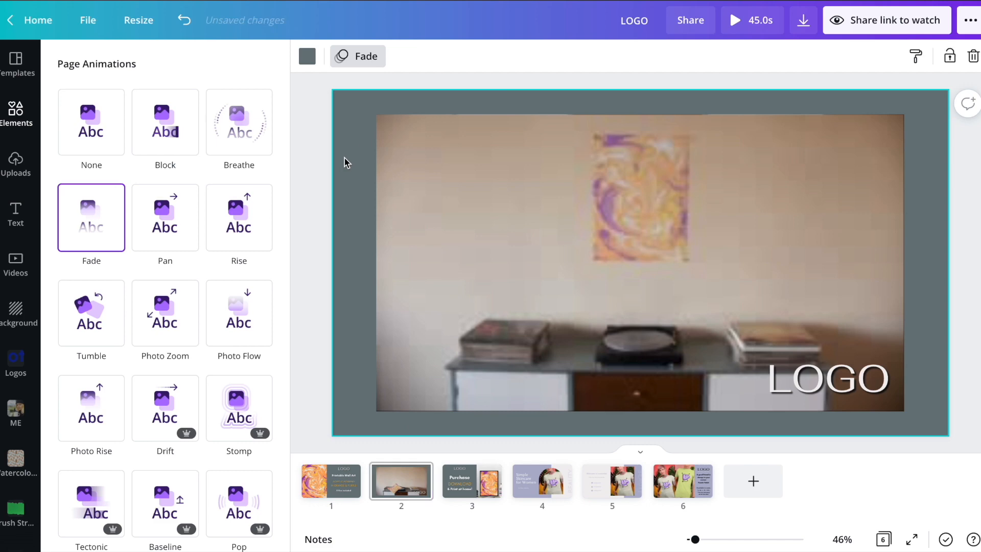
pyautogui.click(441, 152)
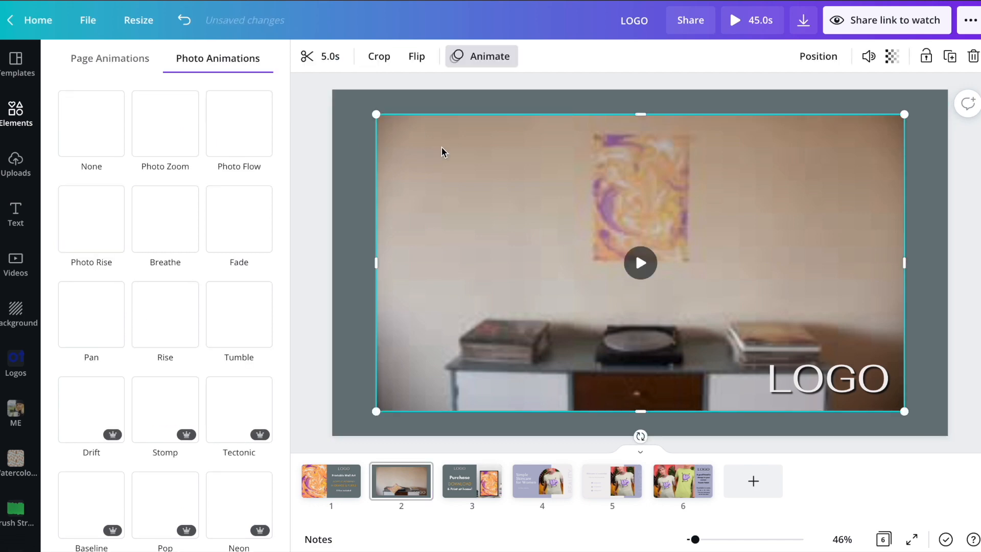
pyautogui.click(471, 502)
pyautogui.click(446, 57)
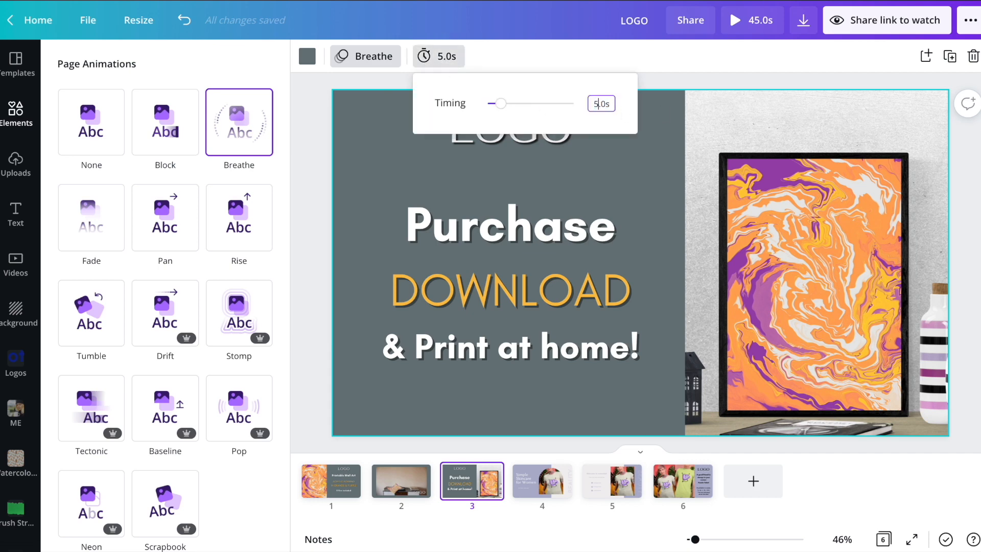
pyautogui.click(638, 142)
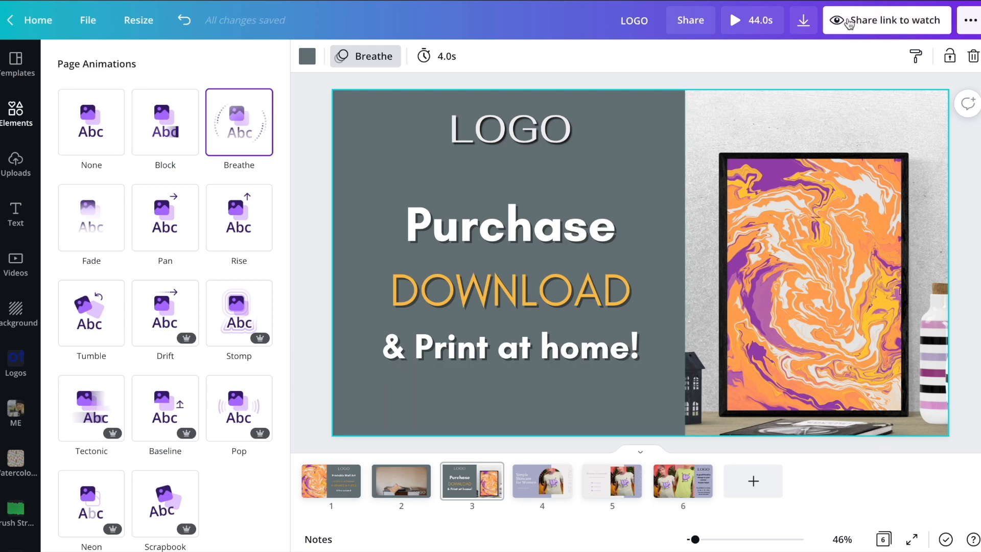
# Step: Choose MP4 Video download and select the pages to export
pyautogui.click(800, 23)
pyautogui.click(781, 169)
pyautogui.click(795, 215)
pyautogui.click(804, 289)
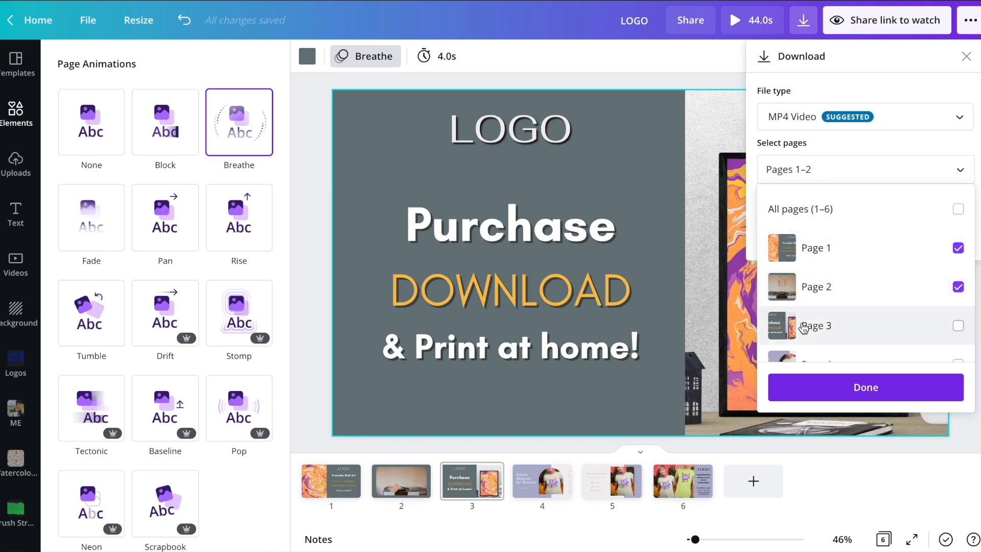
pyautogui.click(810, 325)
pyautogui.click(810, 388)
# Step: Download the MP4 video and open the resulting LOGO (1).mp4
pyautogui.click(808, 236)
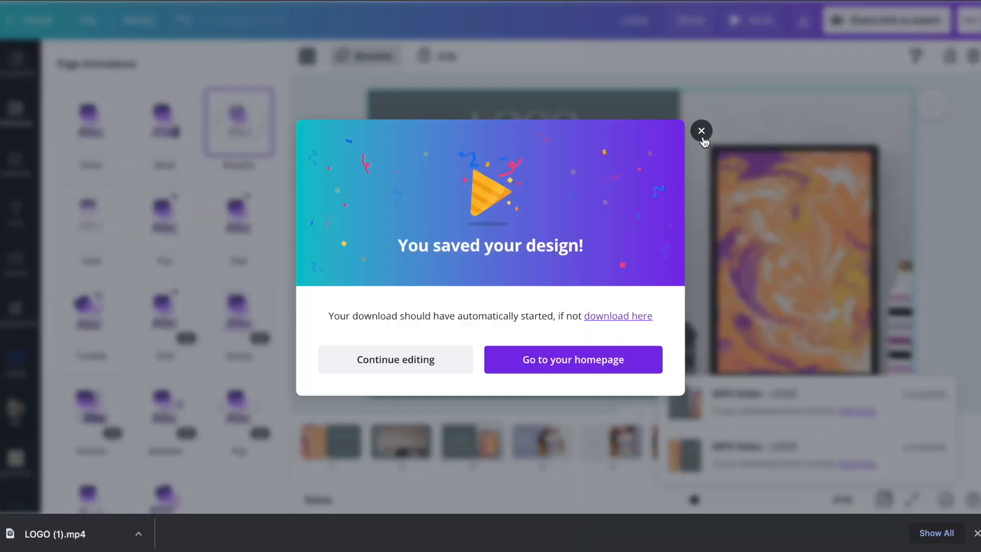
pyautogui.click(701, 132)
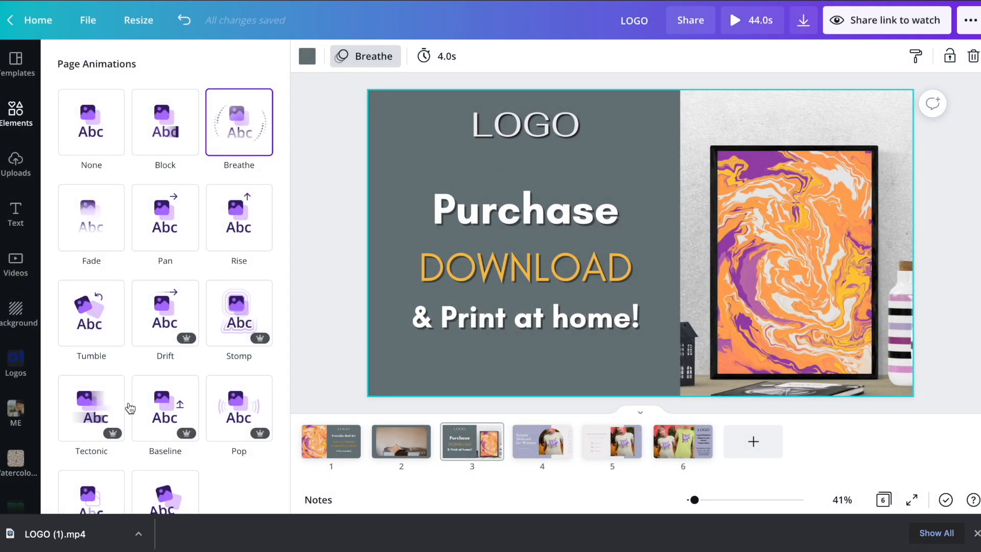
pyautogui.click(62, 536)
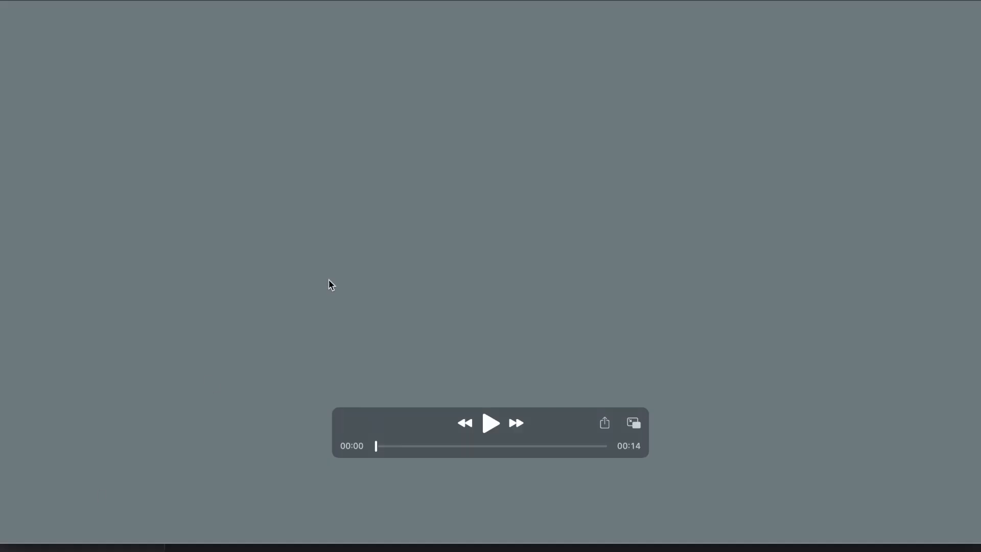
# Step: Resize and reposition the QuickTime window, then play LOGO (1).mp4
pyautogui.moveTo(0, 0); pyautogui.dragTo(49, 13)
pyautogui.moveTo(296, 28); pyautogui.dragTo(263, 16)
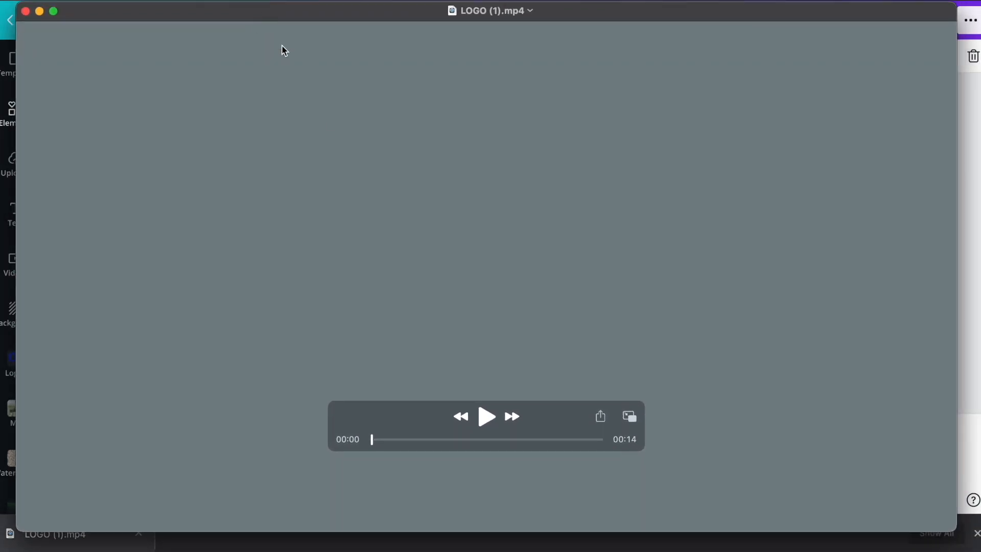
pyautogui.click(488, 421)
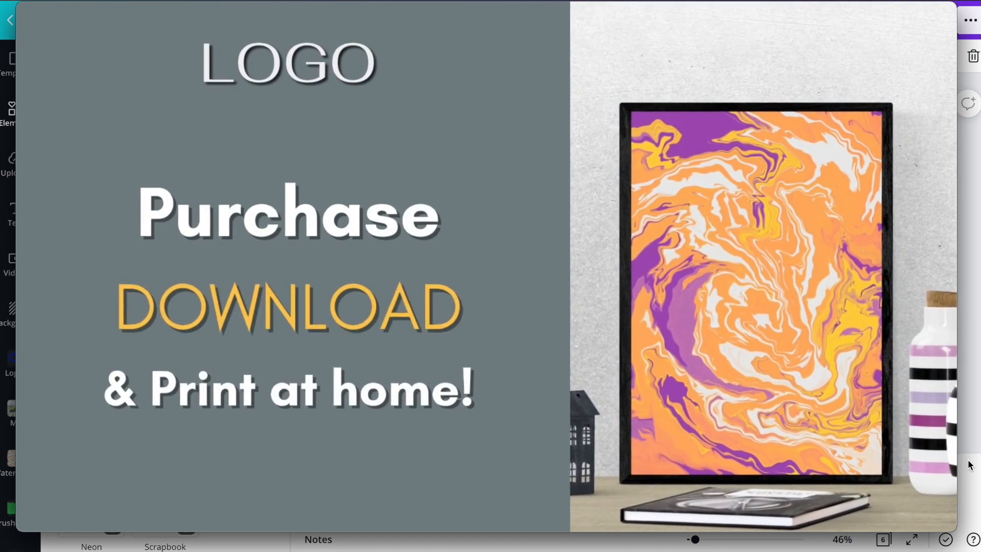
# Step: Close QuickTime Player and add a blank seventh page to the Canva design
pyautogui.moveTo(35, 19)
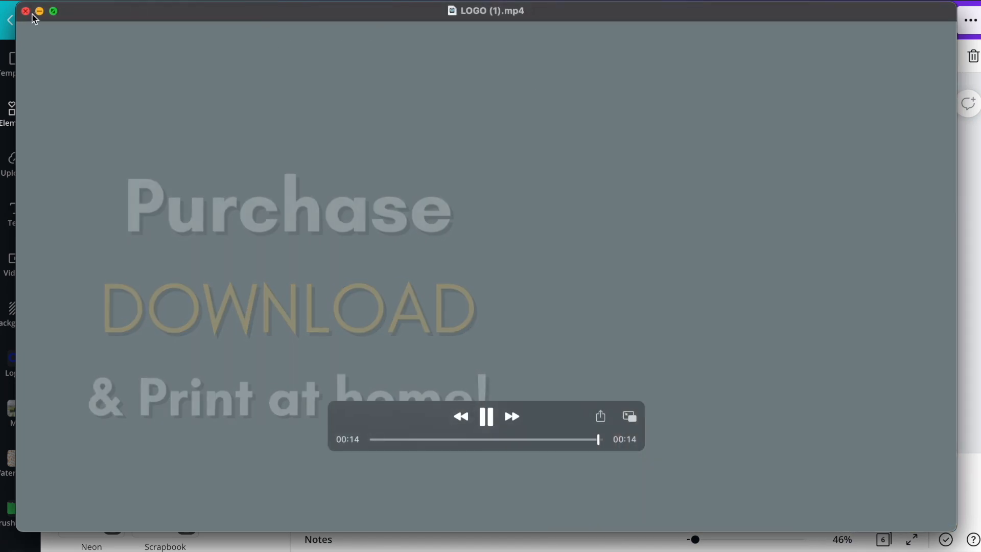
pyautogui.click(26, 11)
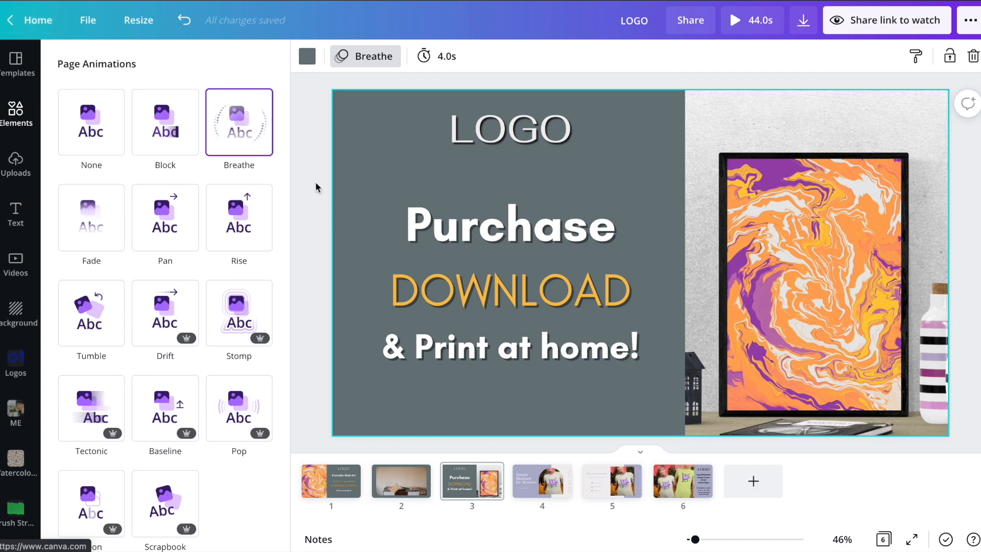
pyautogui.click(752, 483)
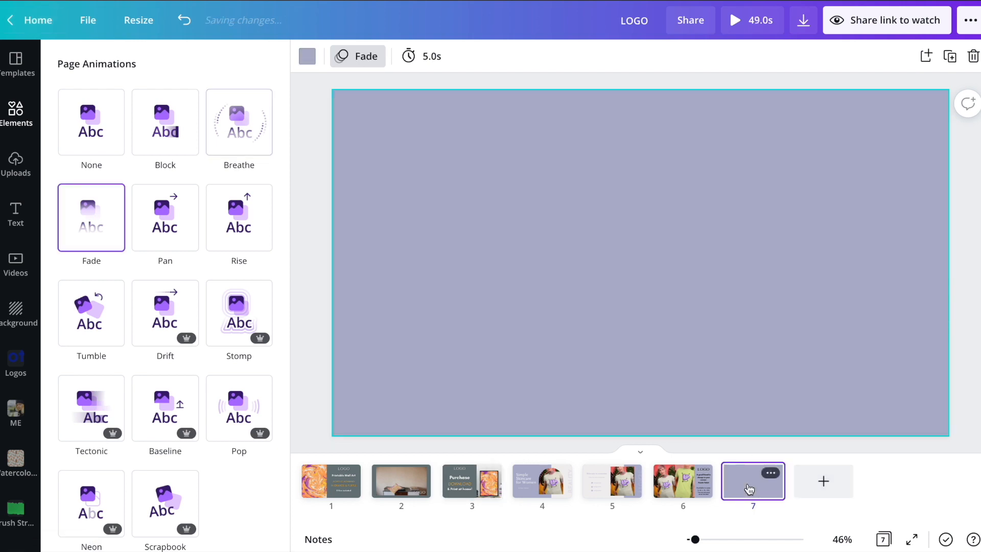
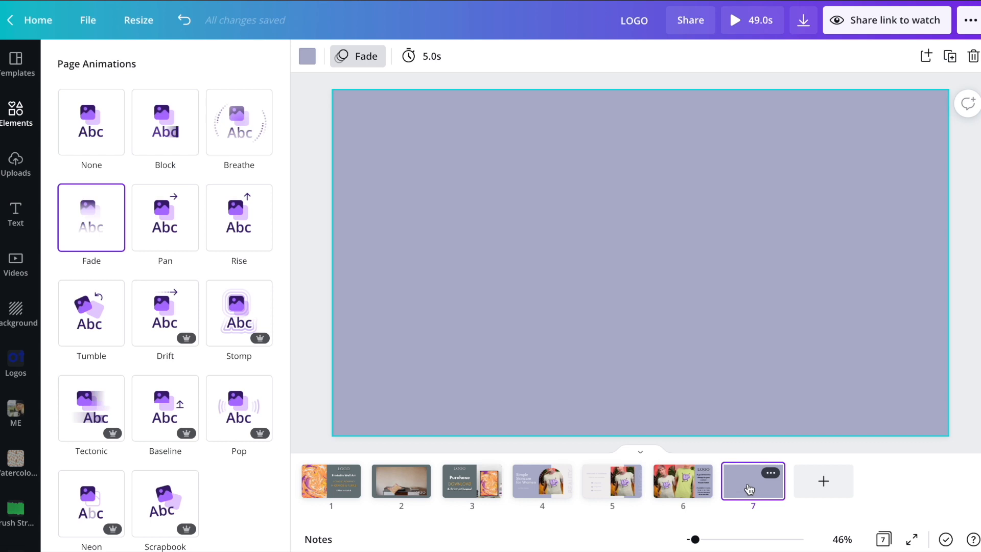
# Step: Drag IMG_6901.MOV from the Downloads folder into Canva's uploads, then close the Finder window
pyautogui.press('super+Tab')
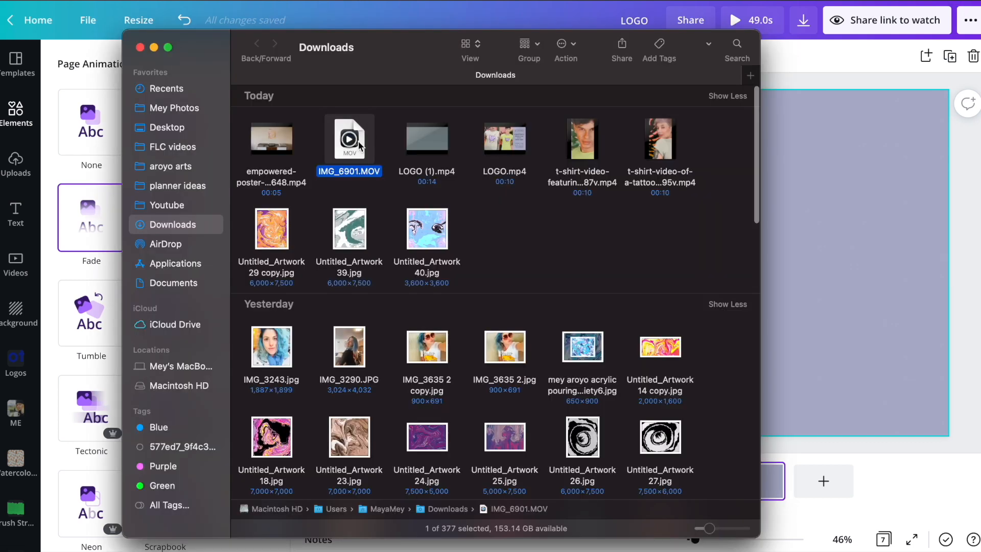
pyautogui.moveTo(359, 159); pyautogui.dragTo(85, 260)
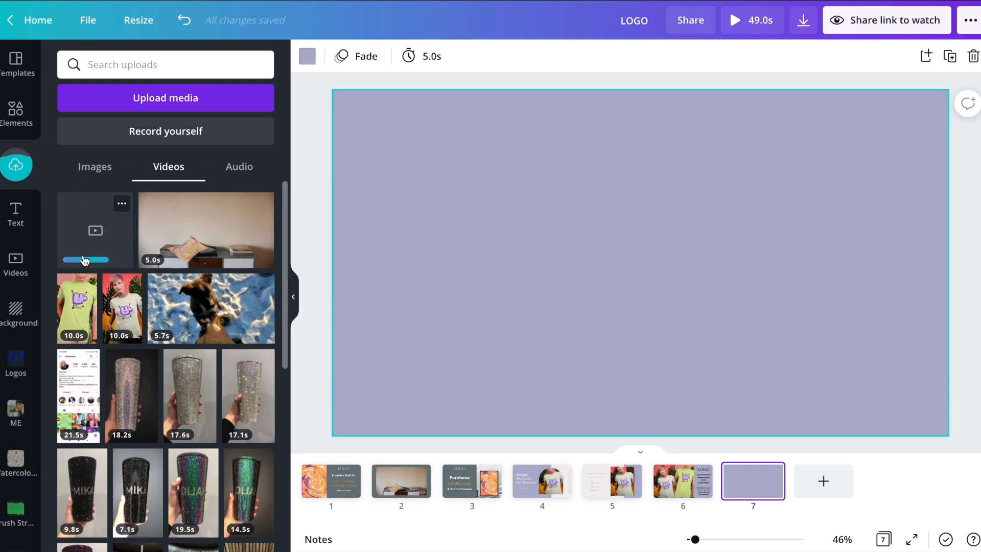
pyautogui.click(83, 532)
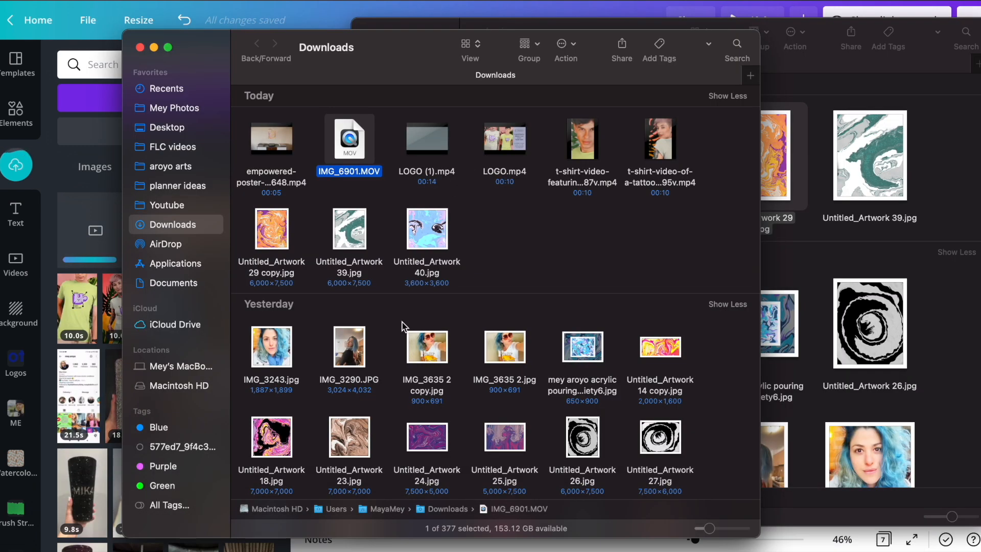
pyautogui.scroll(-15, 403, 325)
pyautogui.scroll(3, 402, 325)
pyautogui.scroll(-8, 402, 326)
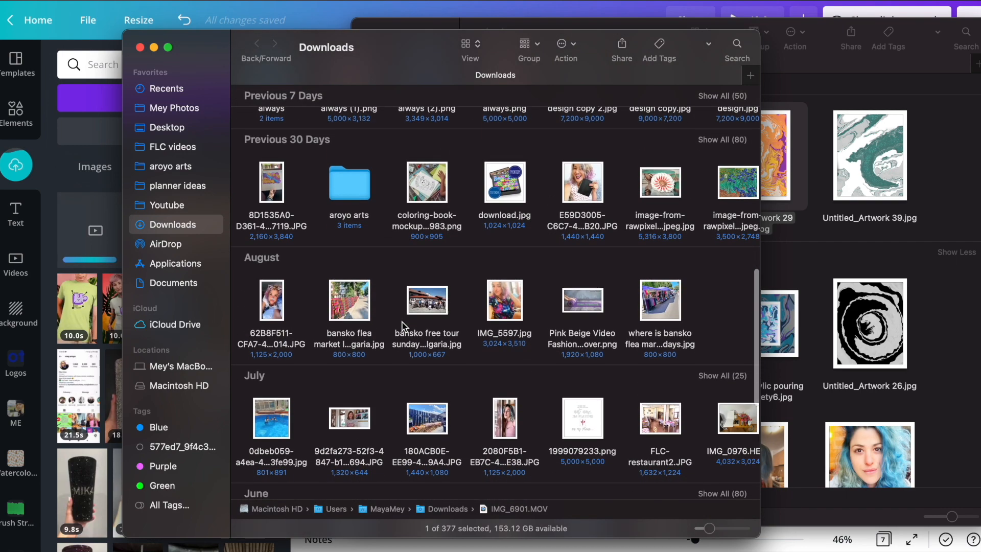
pyautogui.scroll(5, 402, 325)
pyautogui.hscroll(10, 402, 325)
pyautogui.hscroll(3, 402, 326)
pyautogui.press('super+w')
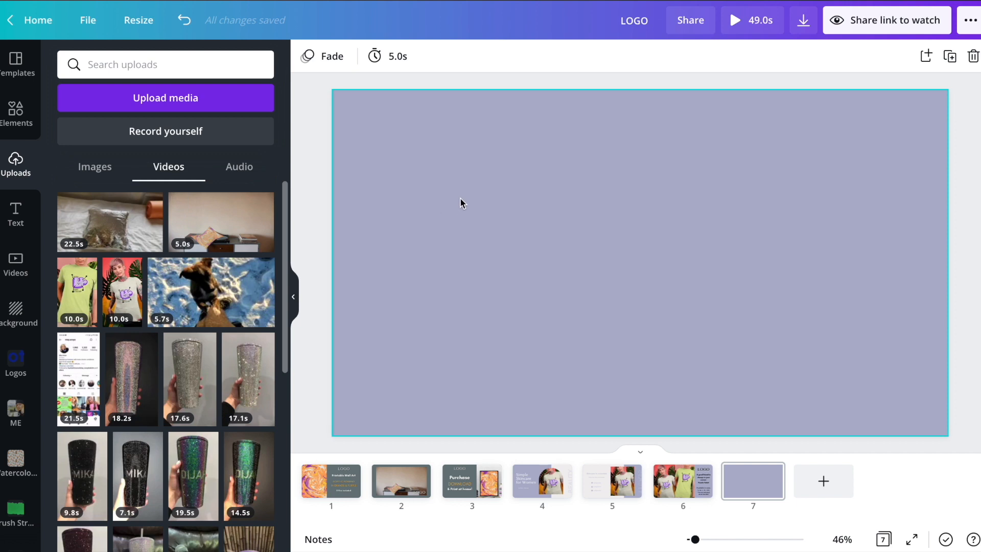
pyautogui.moveTo(128, 240)
# Step: Copy the LOGO from slide 3 to slide 7, placed top-left and enlarged
pyautogui.click(464, 487)
pyautogui.click(511, 128)
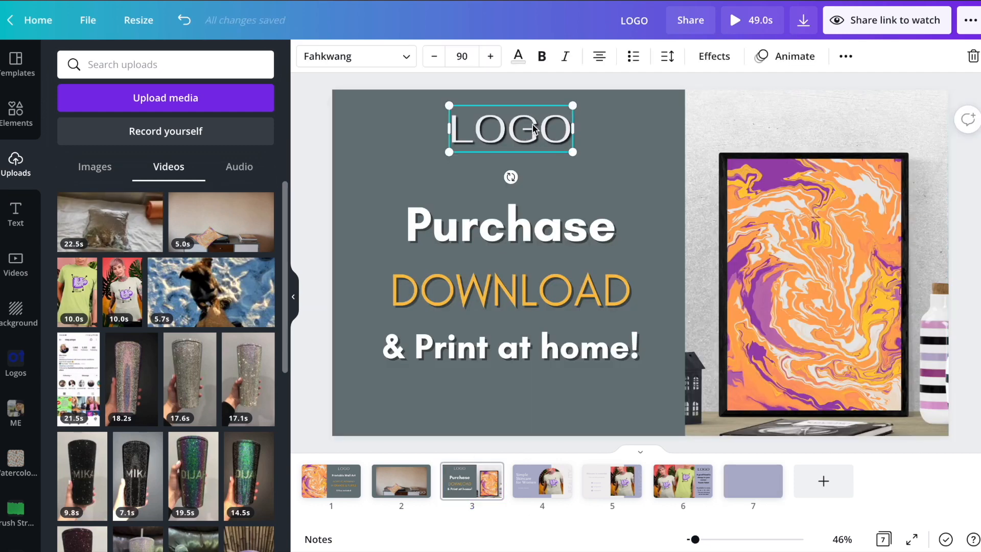
pyautogui.click(749, 485)
pyautogui.hotkey('ctrl', 'v')
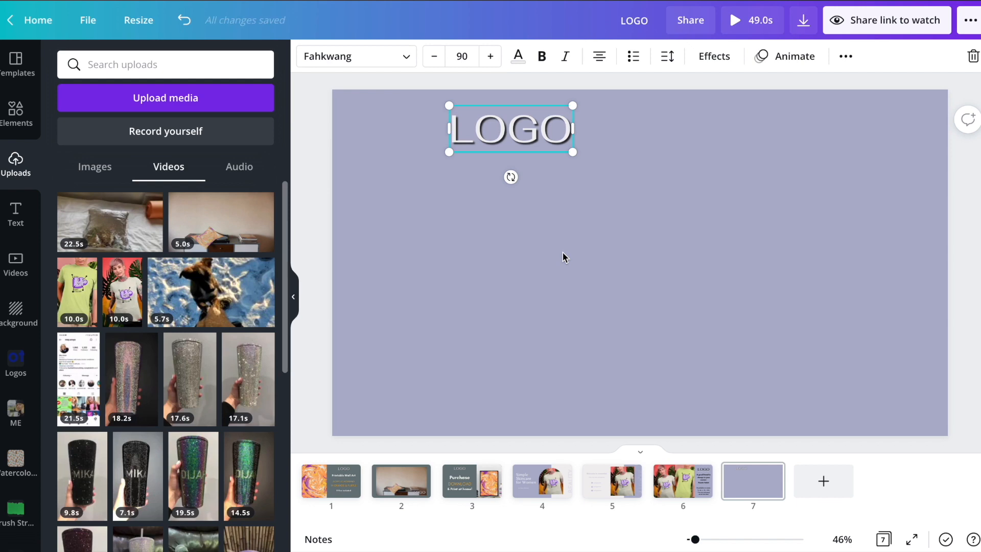
pyautogui.moveTo(489, 135); pyautogui.dragTo(392, 131)
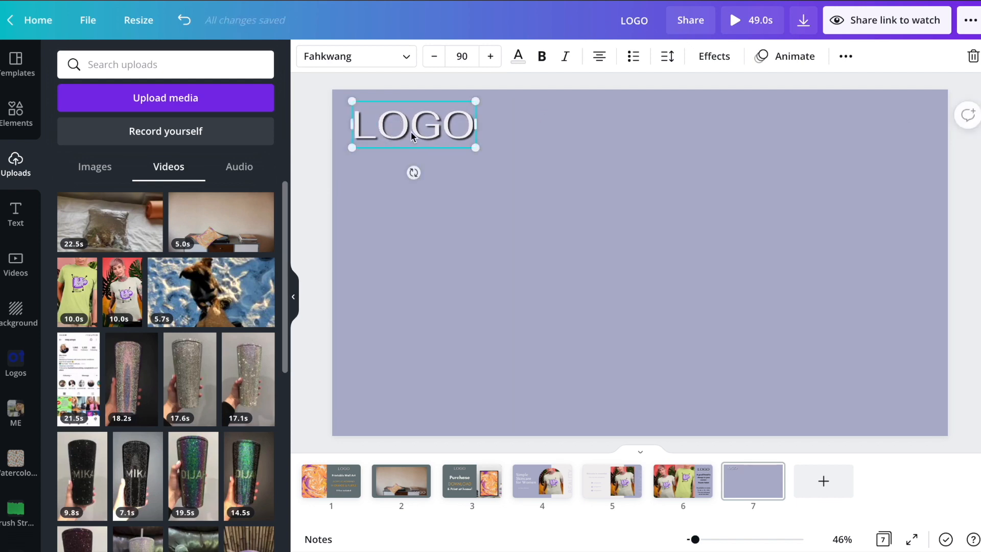
pyautogui.moveTo(475, 148); pyautogui.dragTo(528, 182)
pyautogui.click(551, 121)
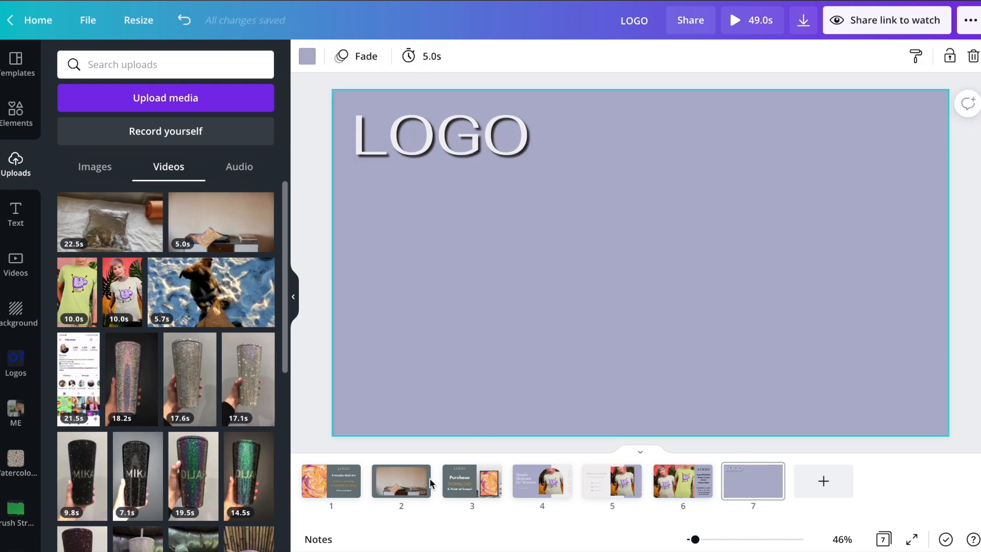
# Step: Paste slide 3's text block onto slide 7, widen it and edit it to 'Custom Reversible Pillow'
pyautogui.click(475, 490)
pyautogui.click(506, 253)
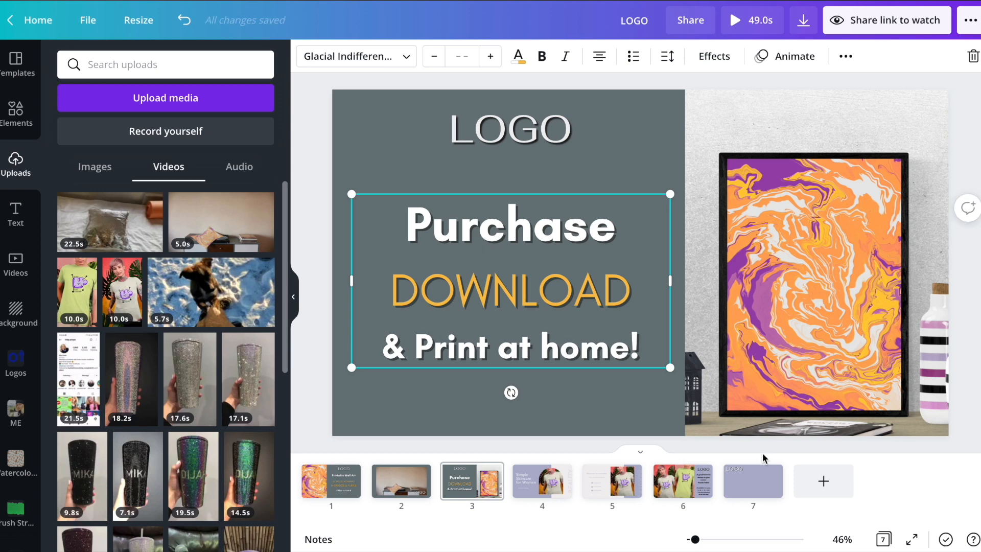
pyautogui.click(755, 472)
pyautogui.hotkey('ctrl', 'v')
pyautogui.doubleClick(519, 242)
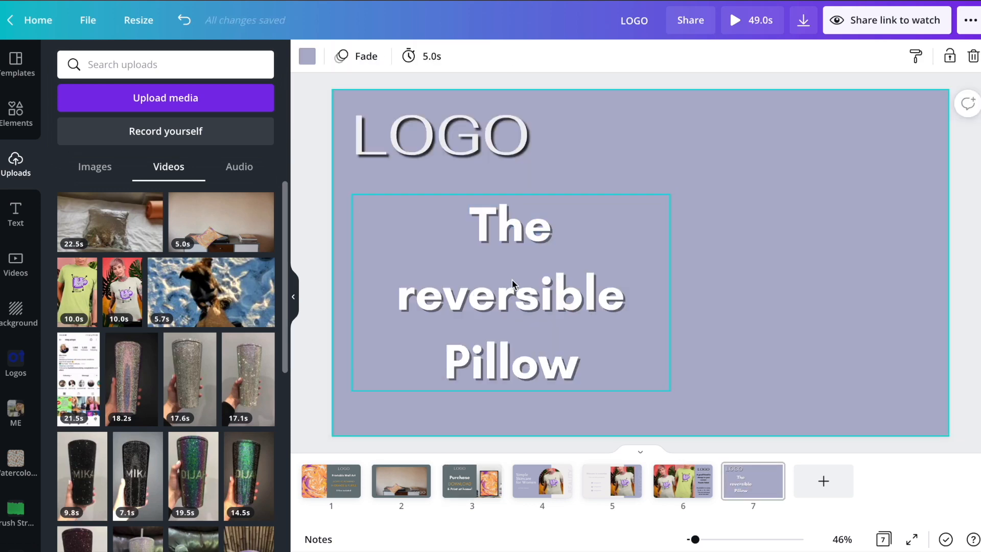
pyautogui.click(510, 279)
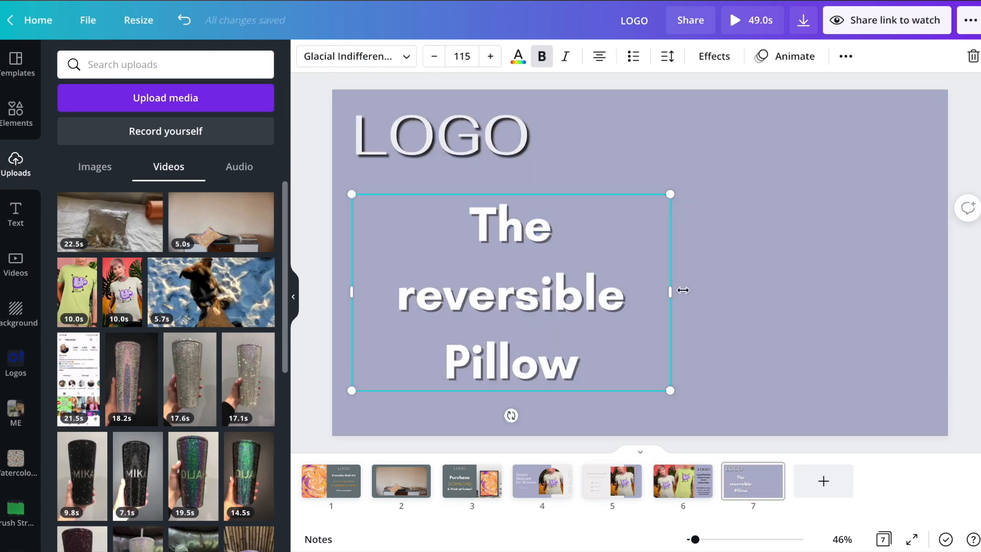
pyautogui.moveTo(669, 294); pyautogui.dragTo(799, 293)
pyautogui.click(519, 240)
pyautogui.press('BackSpace')
pyautogui.press('BackSpace')
pyautogui.press('BackSpace')
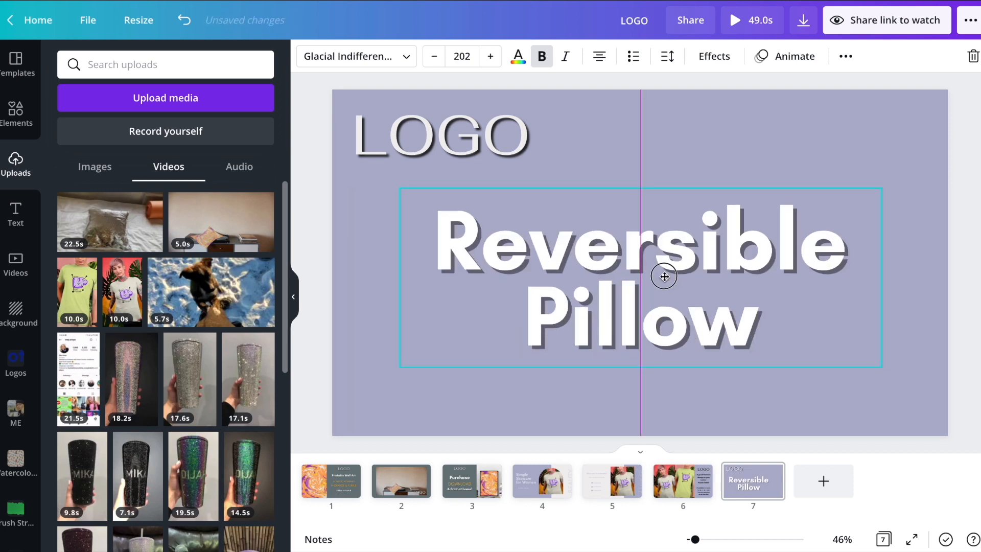
pyautogui.moveTo(663, 276); pyautogui.dragTo(665, 278)
# Step: Make slide 7's background dark grey and centre the title
pyautogui.click(672, 131)
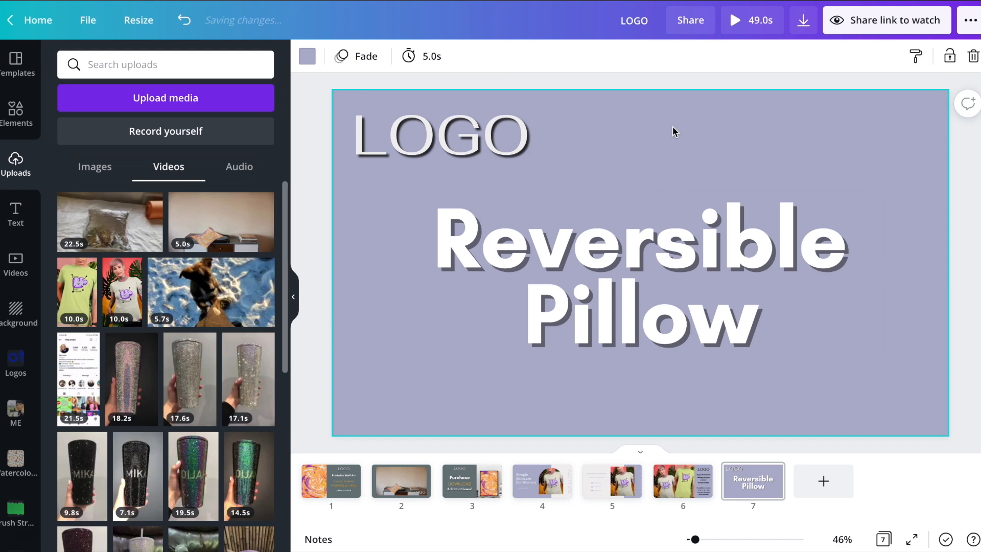
pyautogui.click(307, 56)
pyautogui.click(254, 125)
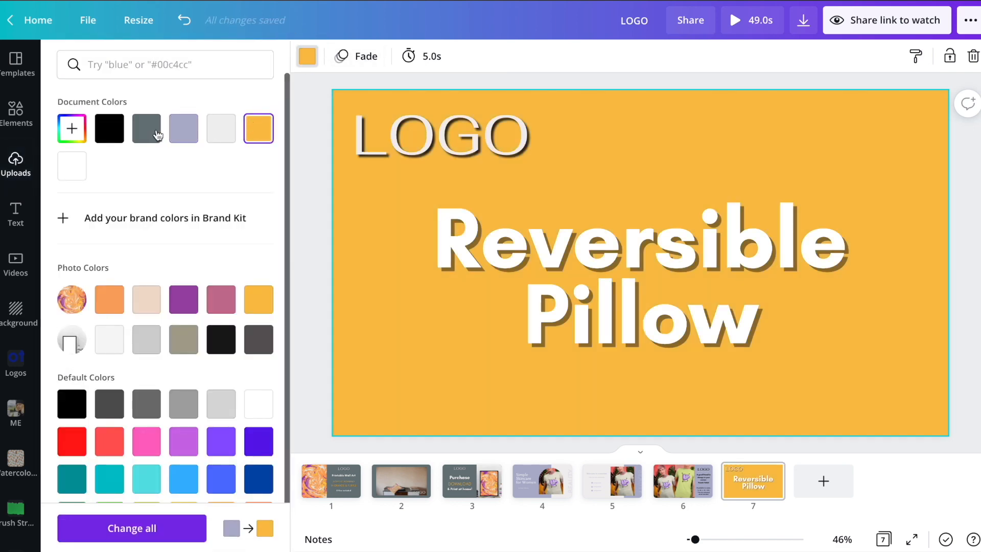
pyautogui.click(147, 129)
pyautogui.click(611, 239)
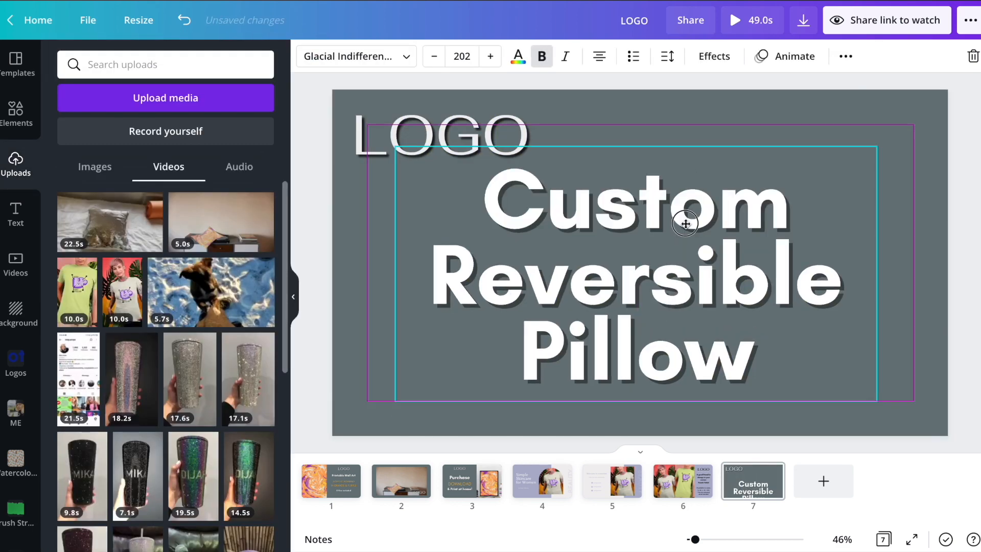
pyautogui.moveTo(685, 215); pyautogui.dragTo(690, 230)
pyautogui.click(439, 134)
pyautogui.click(786, 56)
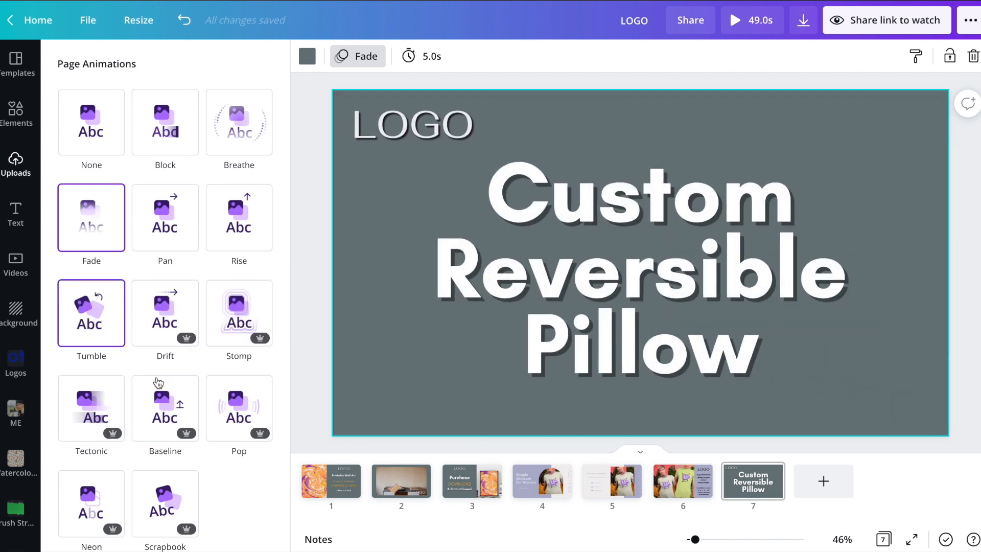
# Step: Give slide 7 the Scrapbook page animation at 3.0s and add a blank slide 8
pyautogui.click(169, 495)
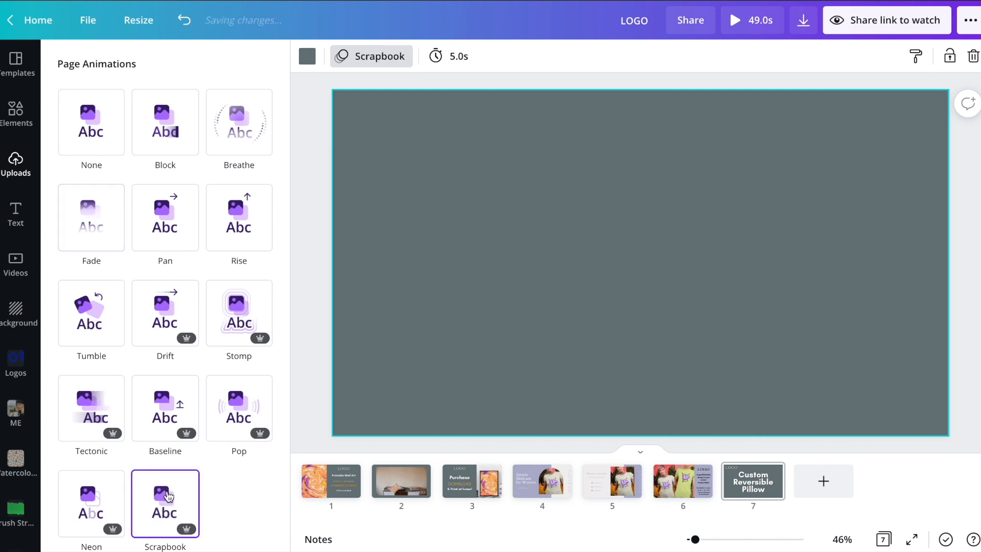
pyautogui.click(460, 57)
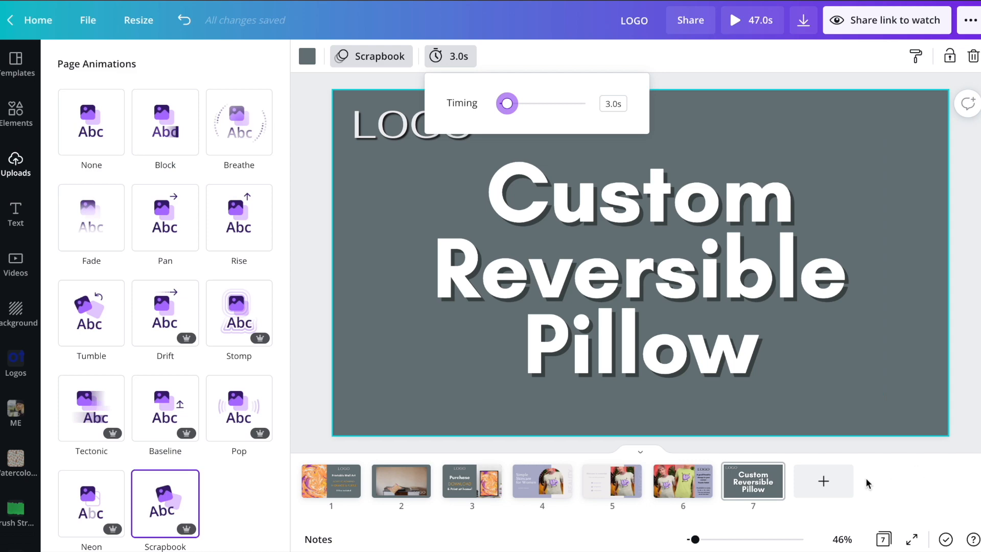
pyautogui.click(826, 485)
pyautogui.click(313, 250)
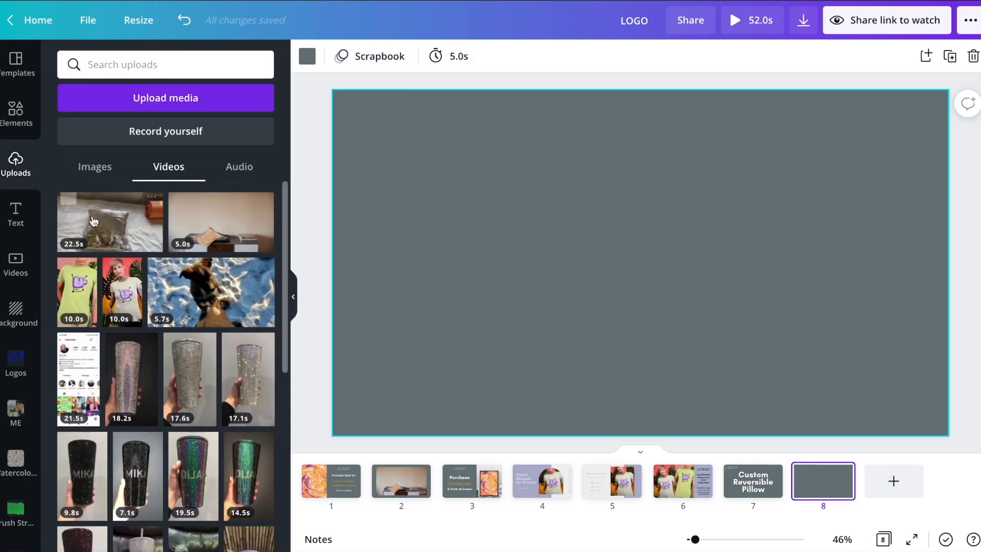
# Step: Place the sequin pillow video on page 8 and mute its sound
pyautogui.moveTo(92, 214); pyautogui.dragTo(335, 138)
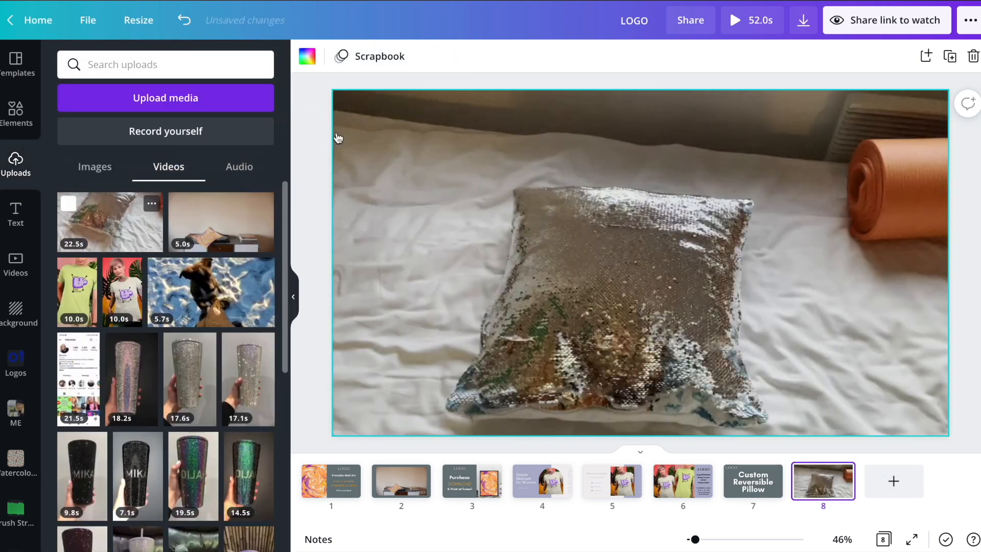
pyautogui.click(891, 56)
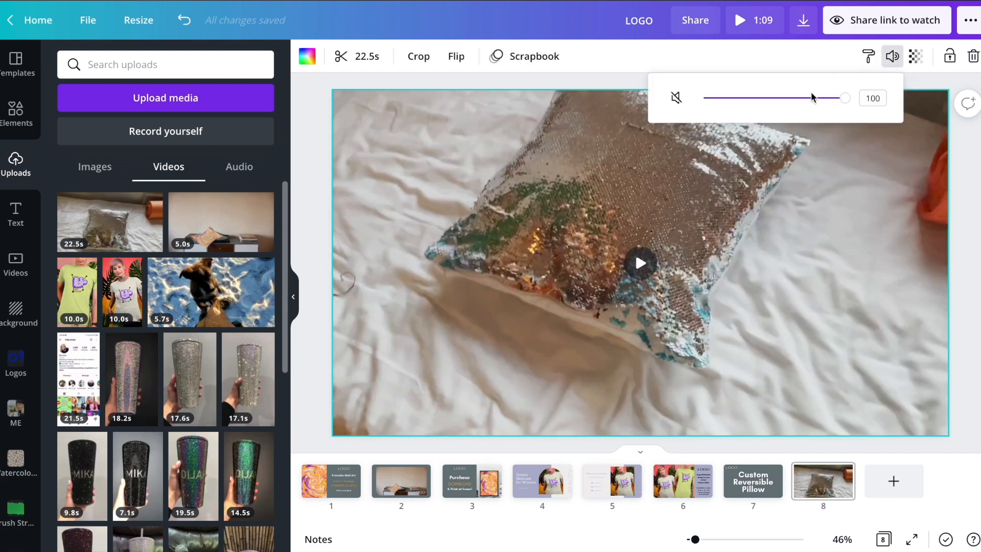
pyautogui.moveTo(848, 102); pyautogui.dragTo(650, 94)
# Step: Trim the pillow clip from both ends to about 8.4s and add a blank page 9
pyautogui.click(358, 56)
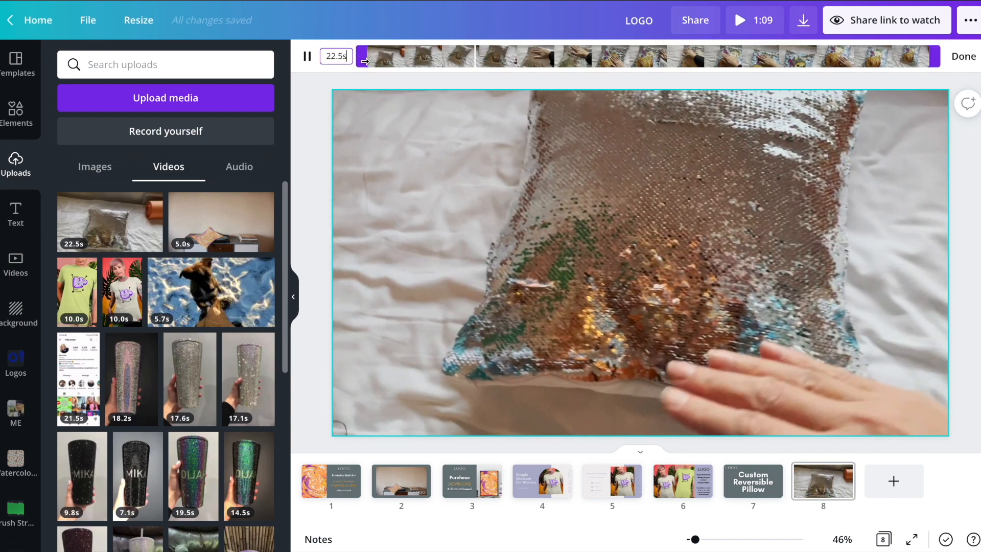
pyautogui.moveTo(362, 56); pyautogui.dragTo(456, 58)
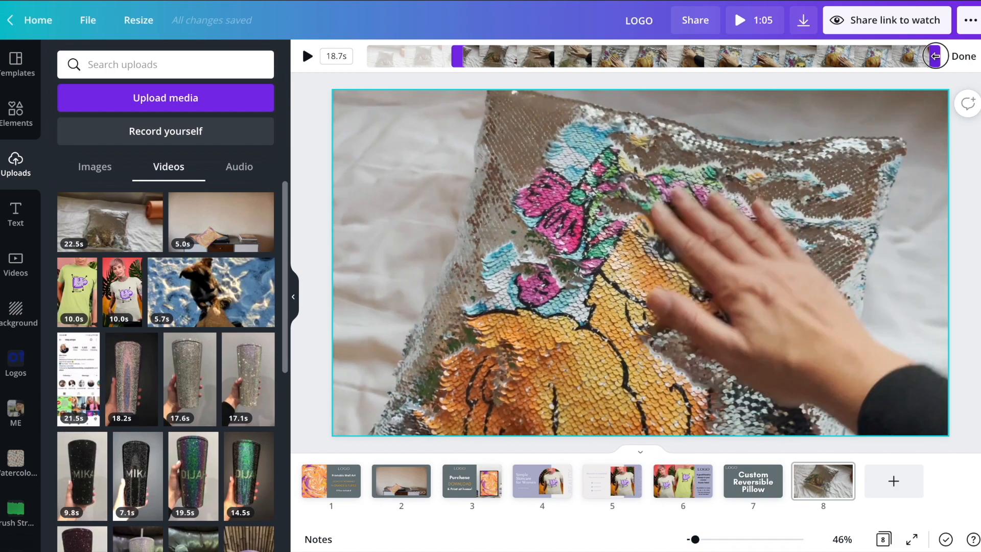
pyautogui.moveTo(935, 54); pyautogui.dragTo(677, 56)
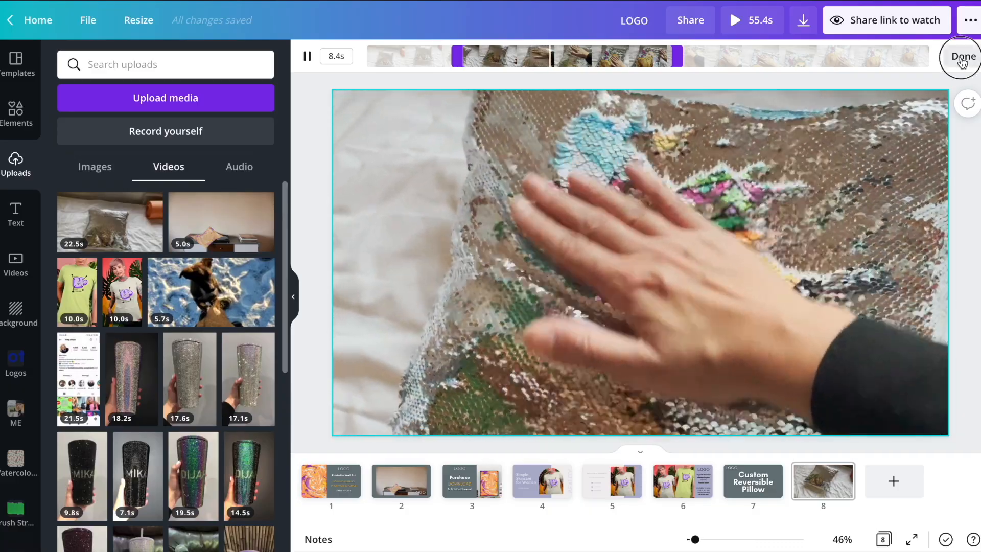
pyautogui.click(949, 56)
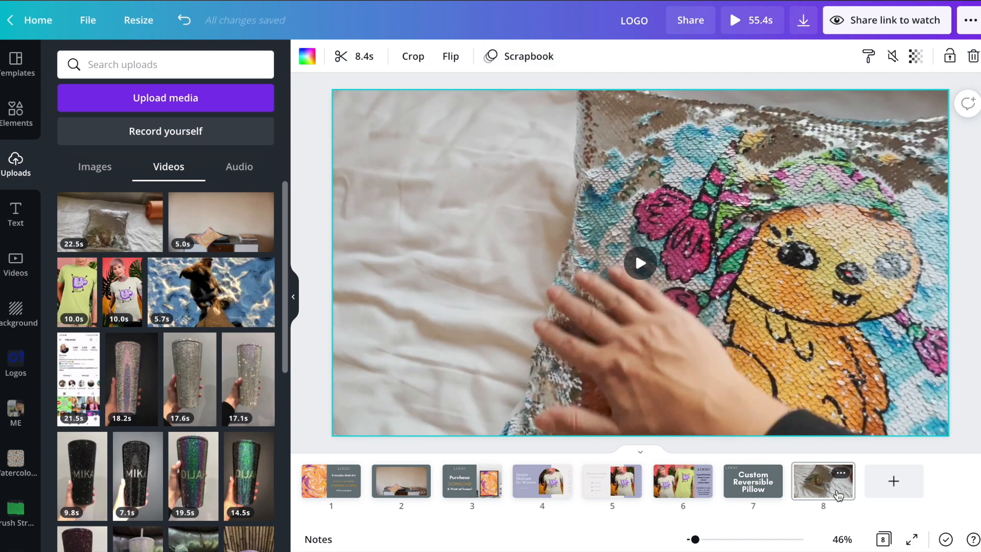
pyautogui.click(877, 483)
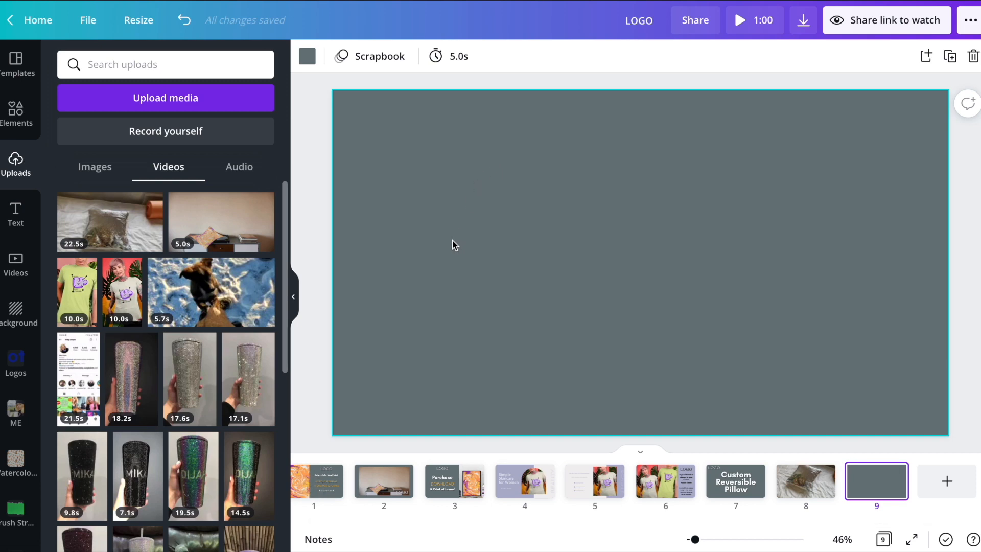
# Step: Add the uploaded pillow photo to page 9, rotated upright, enlarged and aligned right
pyautogui.click(94, 166)
pyautogui.click(74, 239)
pyautogui.moveTo(687, 405); pyautogui.dragTo(790, 264)
pyautogui.moveTo(517, 354); pyautogui.dragTo(408, 436)
pyautogui.moveTo(778, 173); pyautogui.dragTo(887, 113)
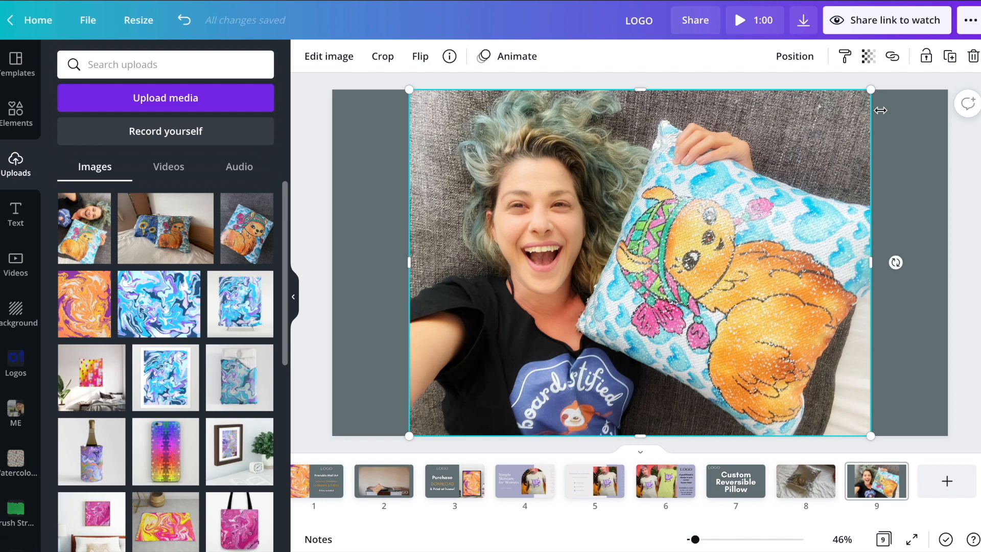
pyautogui.moveTo(719, 213); pyautogui.dragTo(756, 241)
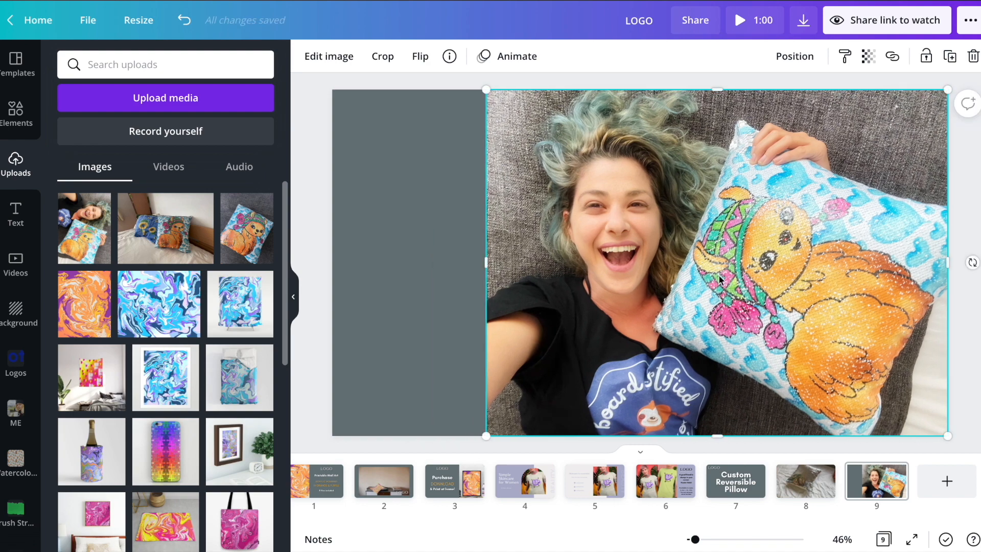
# Step: Copy the LOGO from page 7 onto page 9 and narrow the photo from its left
pyautogui.click(725, 477)
pyautogui.click(418, 134)
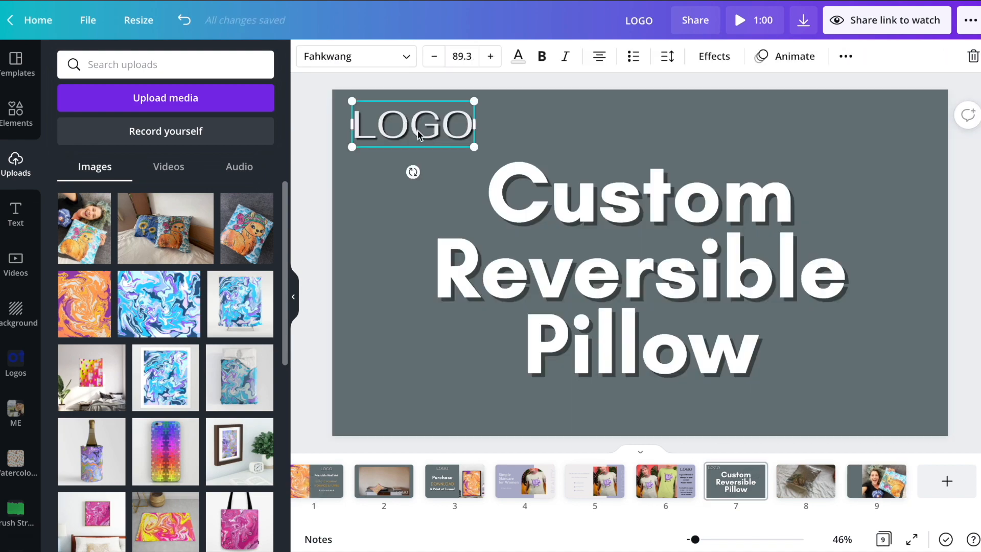
pyautogui.click(803, 484)
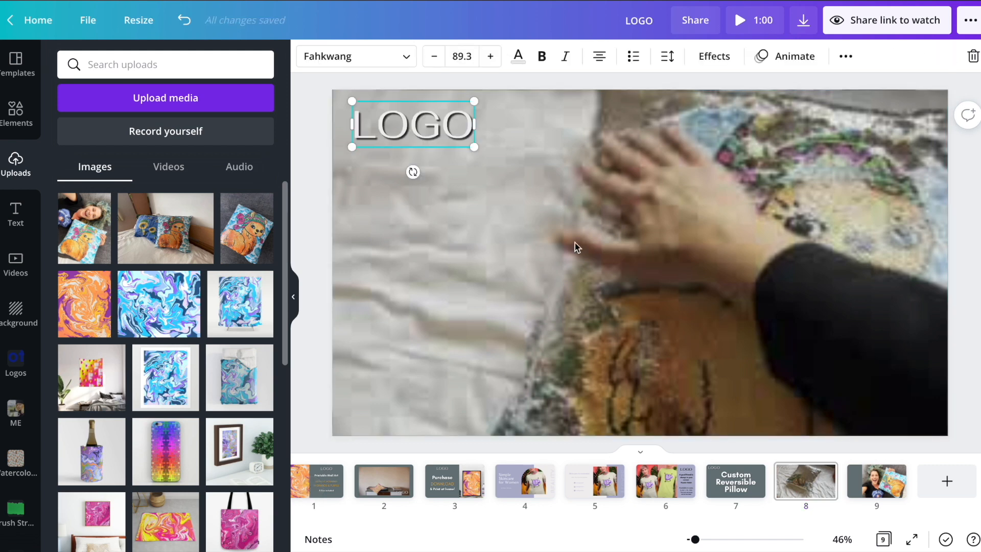
pyautogui.click(877, 492)
pyautogui.click(445, 132)
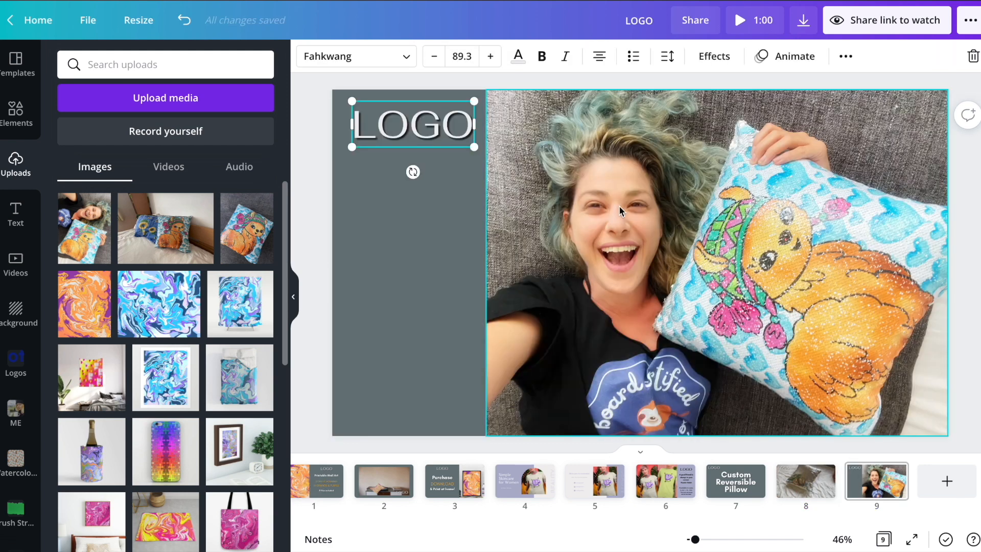
pyautogui.click(431, 239)
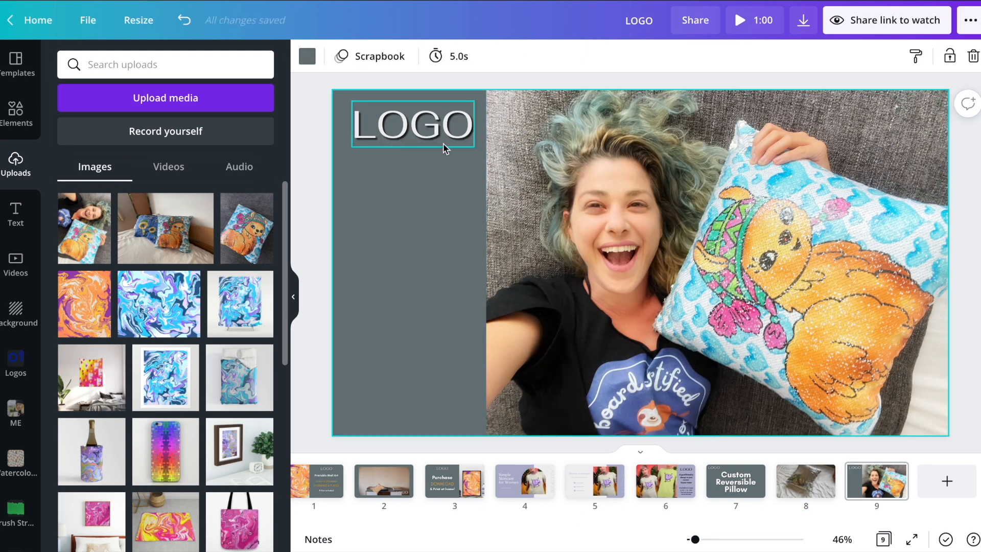
pyautogui.click(533, 161)
pyautogui.moveTo(489, 256)
pyautogui.mouseDown()
pyautogui.moveTo(507, 257)
pyautogui.moveTo(495, 257)
pyautogui.mouseUp()
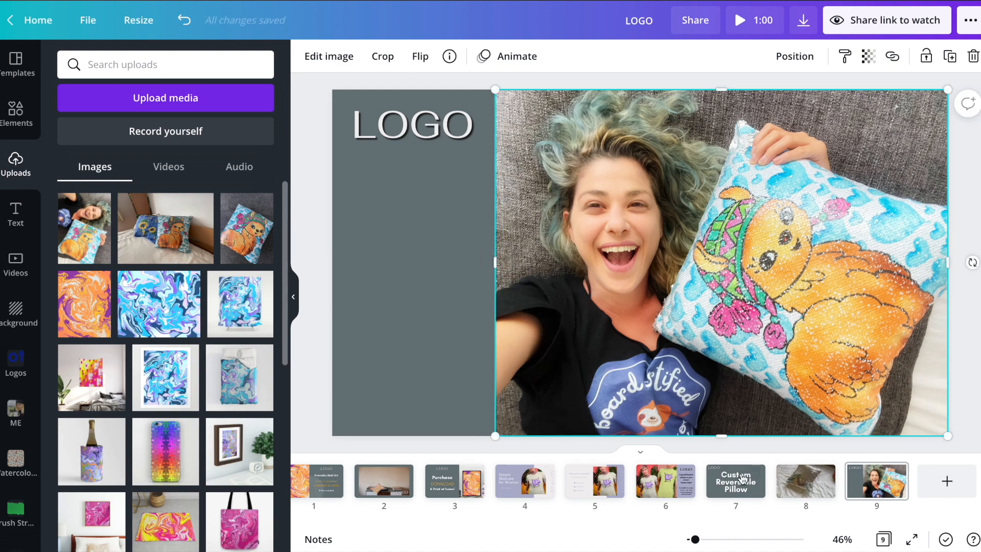
# Step: Place the 'surprise someone you love with an awesome gift.' tagline in the lower grey panel
pyautogui.click(746, 490)
pyautogui.click(596, 223)
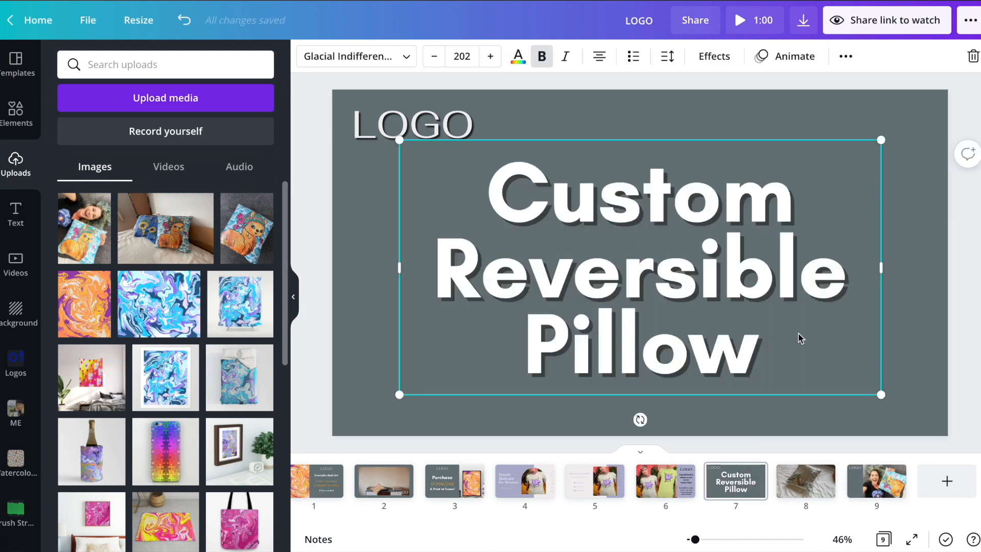
pyautogui.click(863, 481)
pyautogui.click(707, 228)
pyautogui.hotkey('ctrl', 'v')
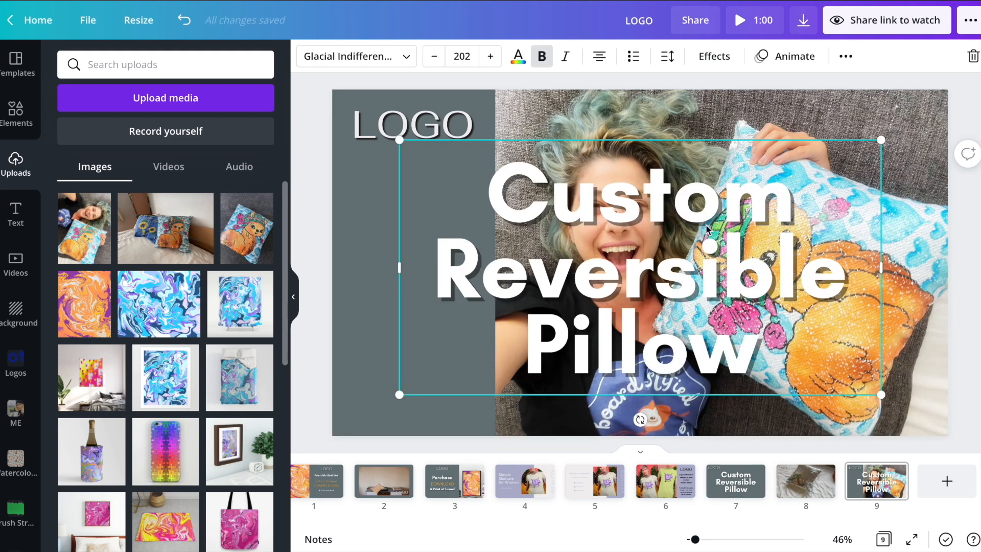
pyautogui.click(720, 255)
pyautogui.hotkey('ctrl', 'z')
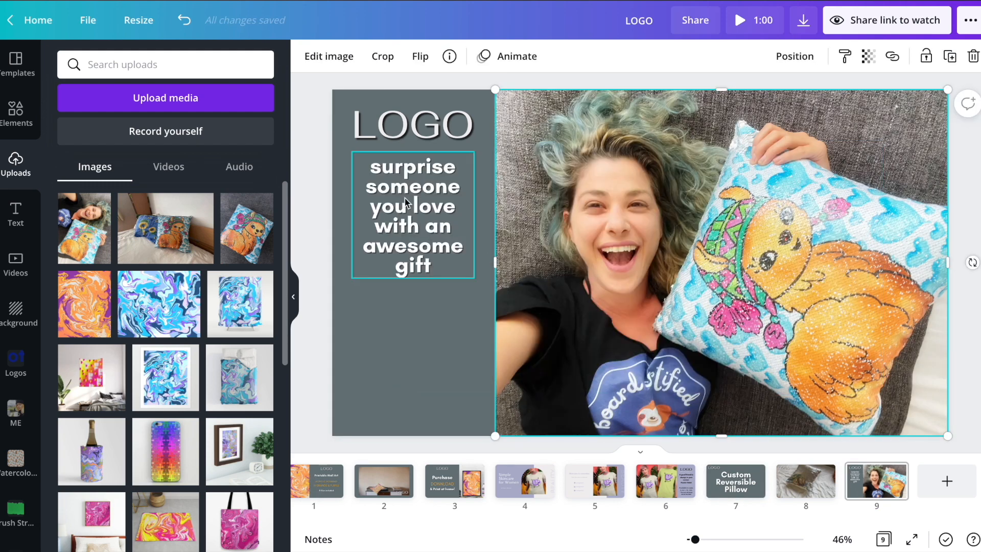
pyautogui.moveTo(405, 200); pyautogui.dragTo(409, 337)
pyautogui.click(500, 264)
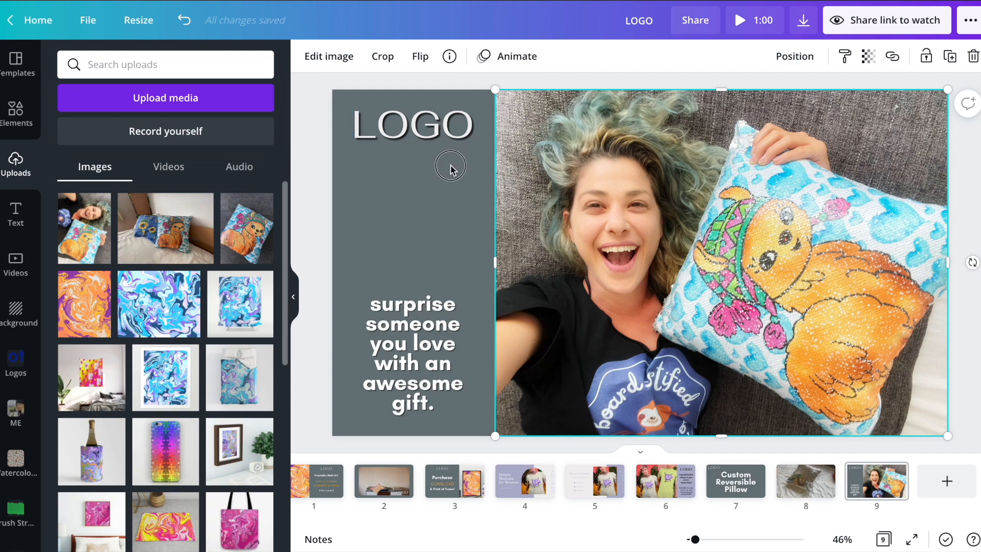
# Step: Try the Scrapbook, Breathe and Fade animations on the pillow photo
pyautogui.click(517, 57)
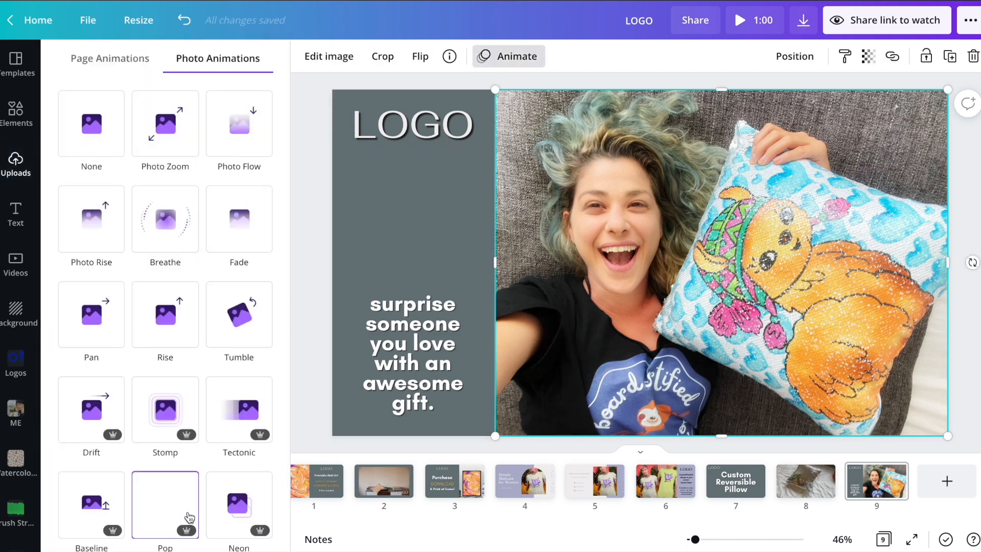
pyautogui.scroll(-2, 188, 517)
pyautogui.click(80, 493)
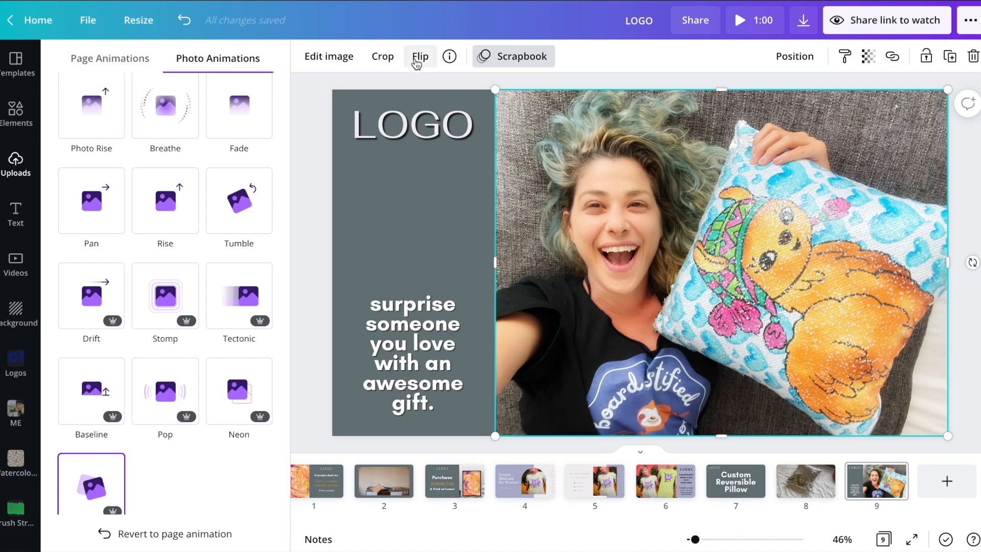
pyautogui.click(156, 132)
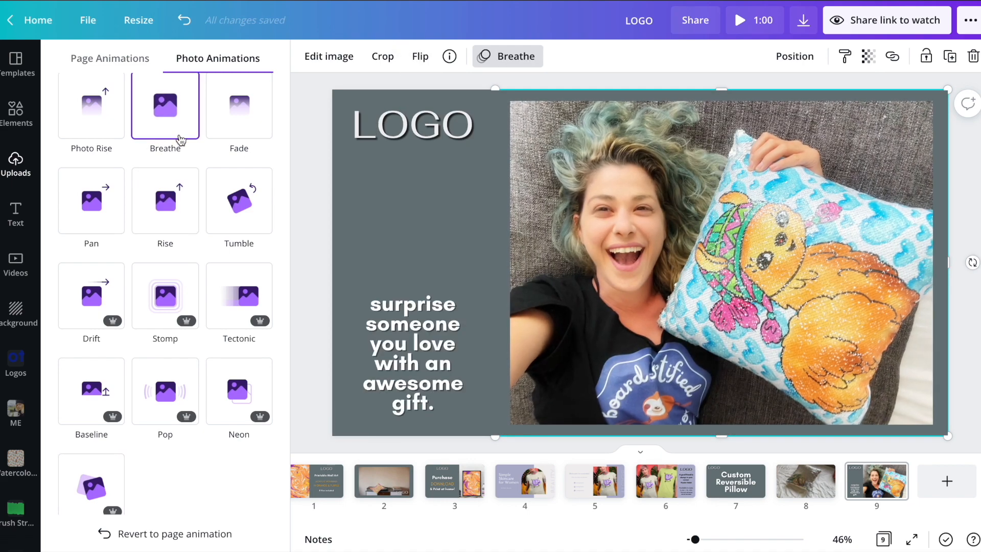
pyautogui.scroll(2, 241, 230)
pyautogui.click(244, 246)
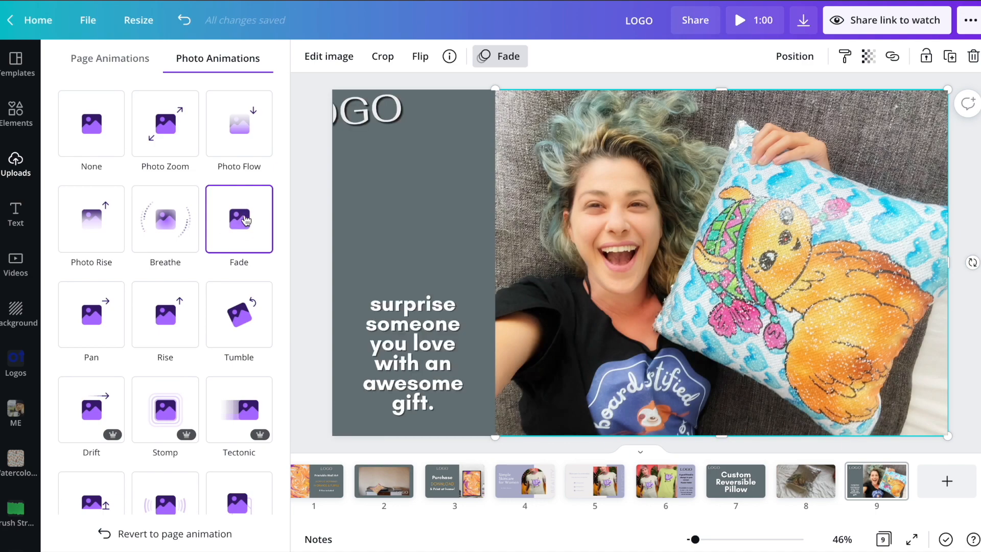
# Step: Apply the Pan page animation to page 9, then review pages 7 and 8
pyautogui.click(413, 214)
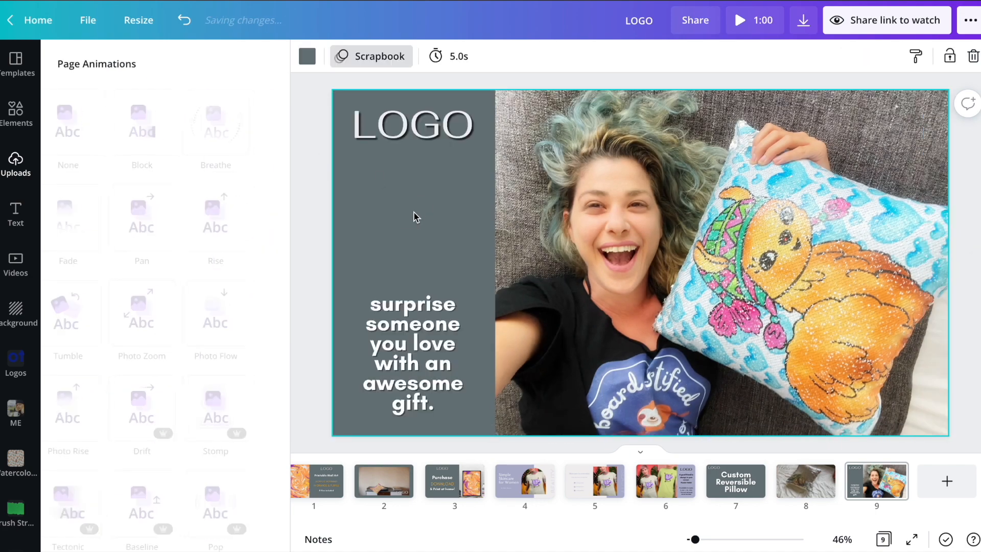
pyautogui.click(391, 56)
pyautogui.click(367, 56)
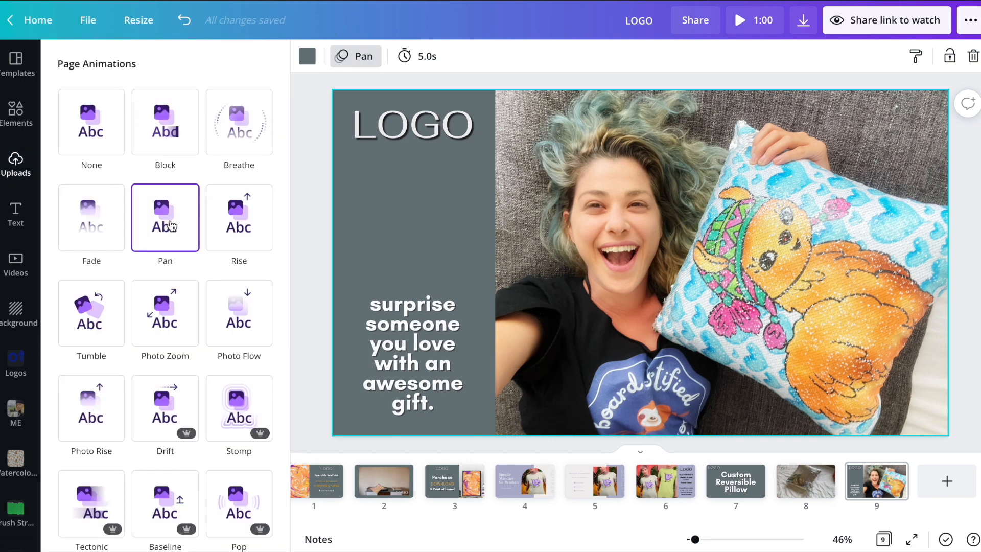
pyautogui.click(735, 492)
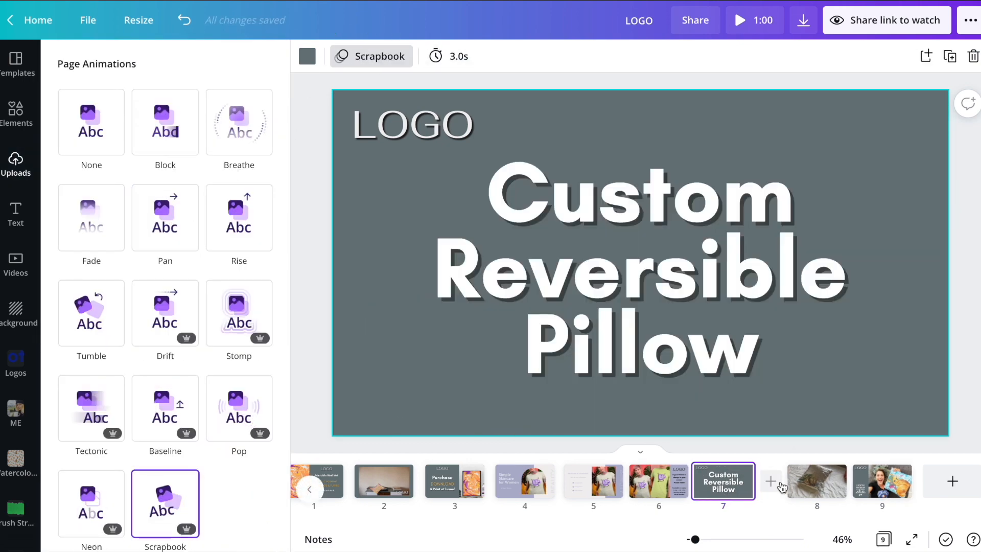
pyautogui.click(816, 489)
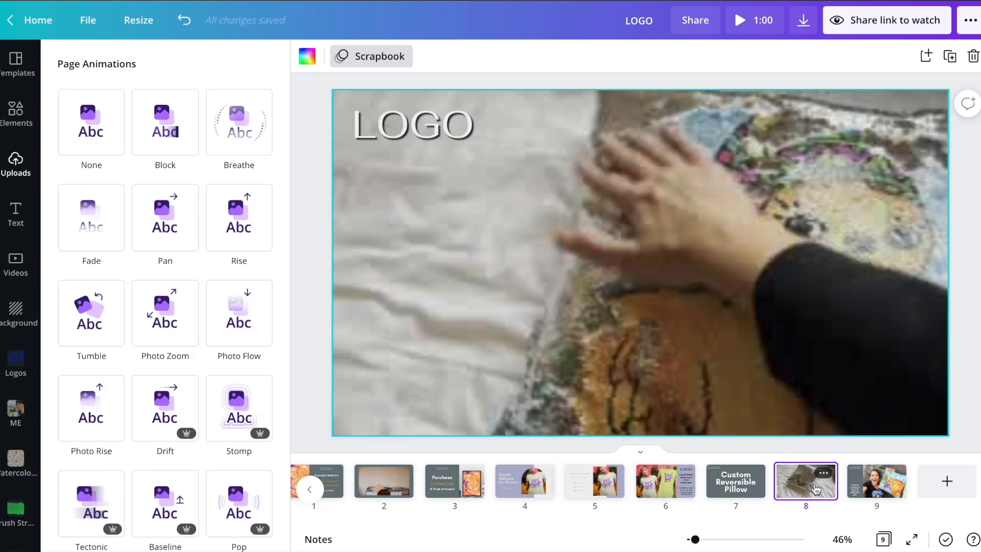
pyautogui.click(676, 130)
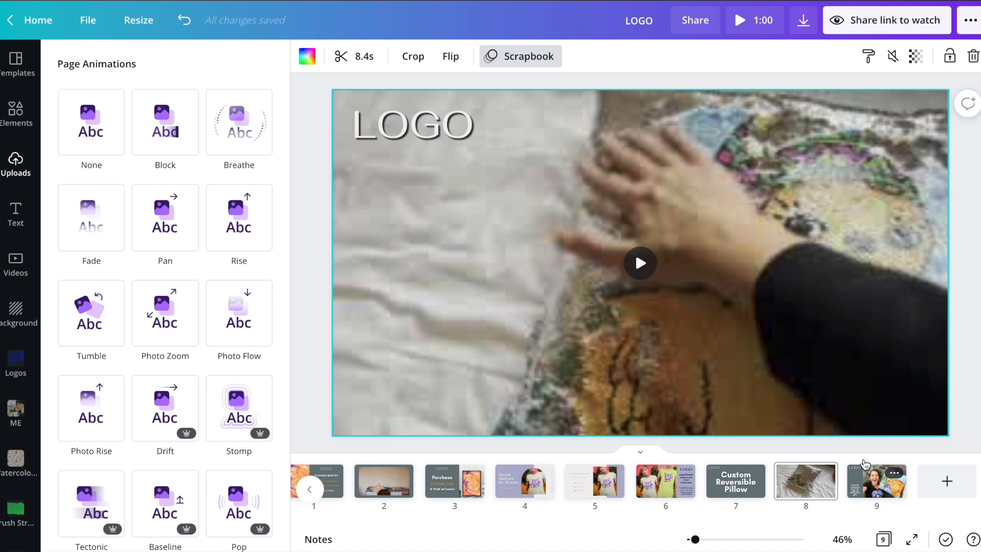
# Step: Set page 9's duration to 3.0s
pyautogui.click(874, 488)
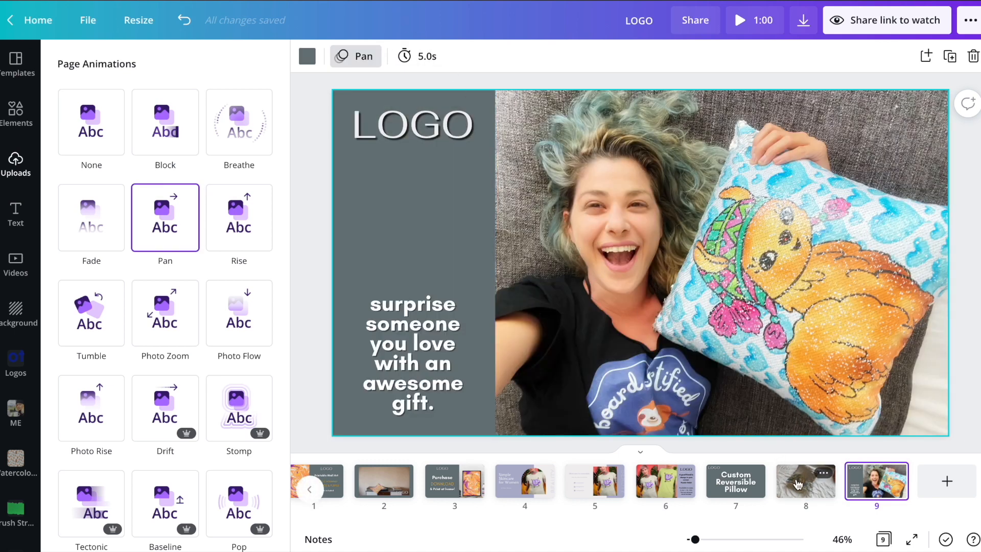
pyautogui.click(735, 483)
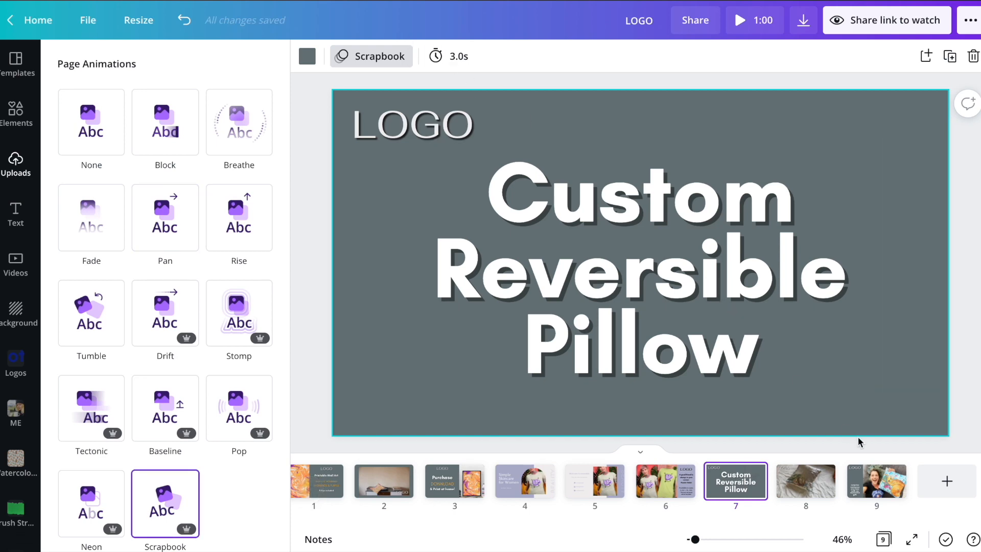
pyautogui.click(866, 488)
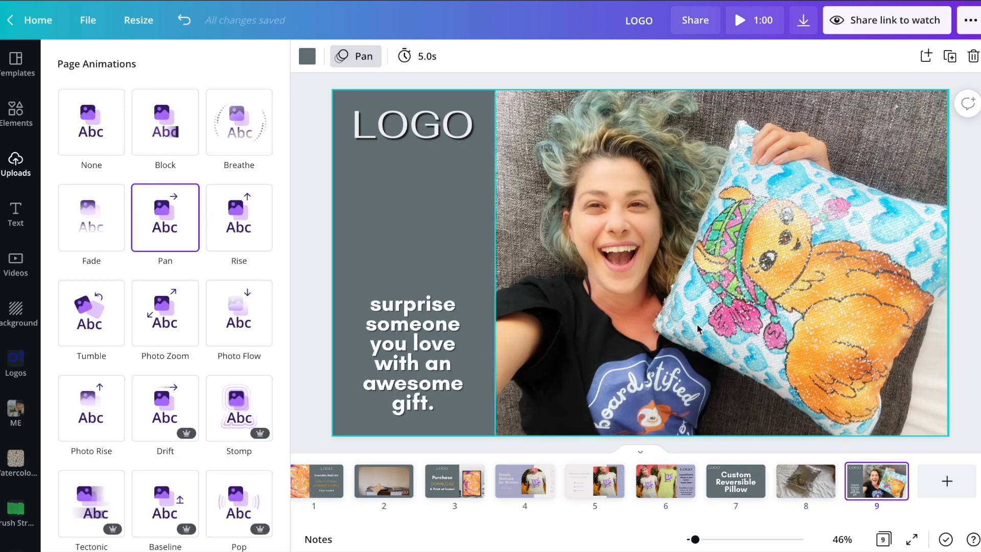
pyautogui.click(428, 57)
pyautogui.moveTo(480, 110); pyautogui.dragTo(476, 107)
pyautogui.click(693, 83)
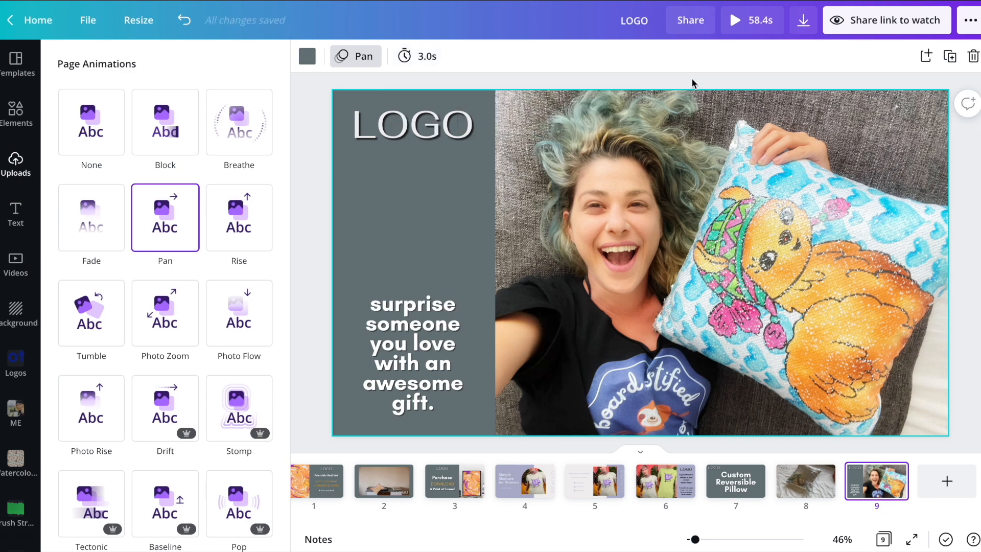
# Step: In the Download options, select only pages 7, 8 and 9 for export
pyautogui.click(799, 30)
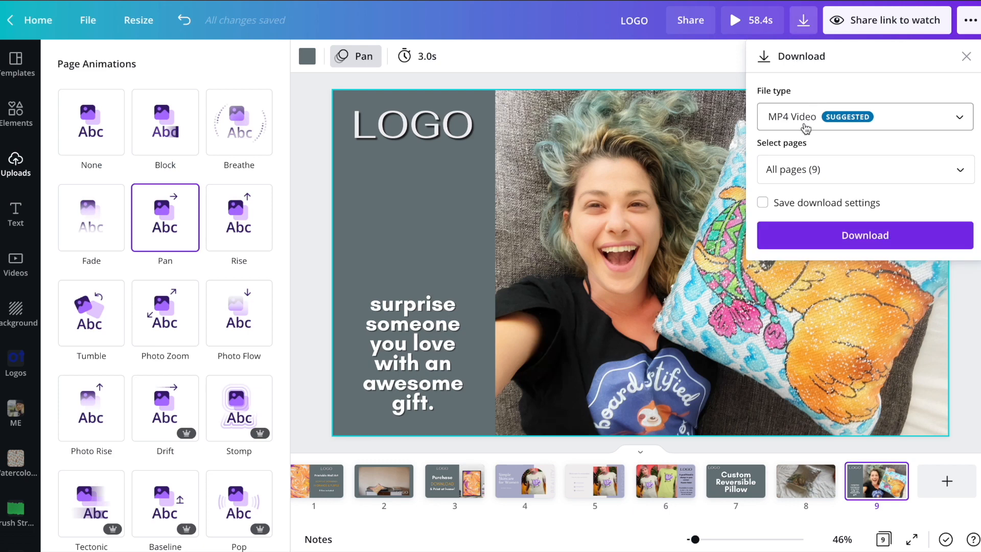
pyautogui.click(797, 168)
pyautogui.click(806, 204)
pyautogui.scroll(-3, 805, 219)
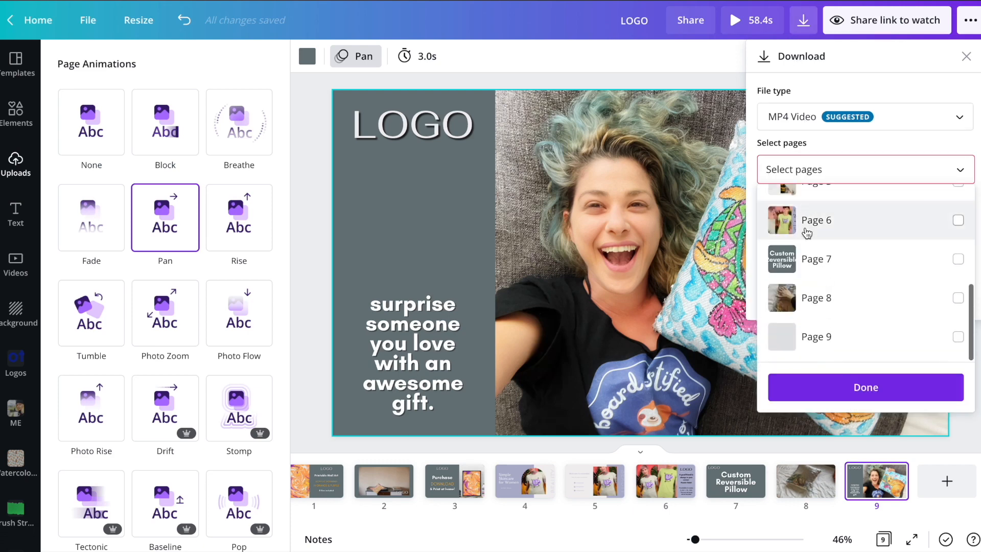
pyautogui.click(811, 337)
pyautogui.click(807, 290)
pyautogui.click(812, 258)
pyautogui.click(822, 387)
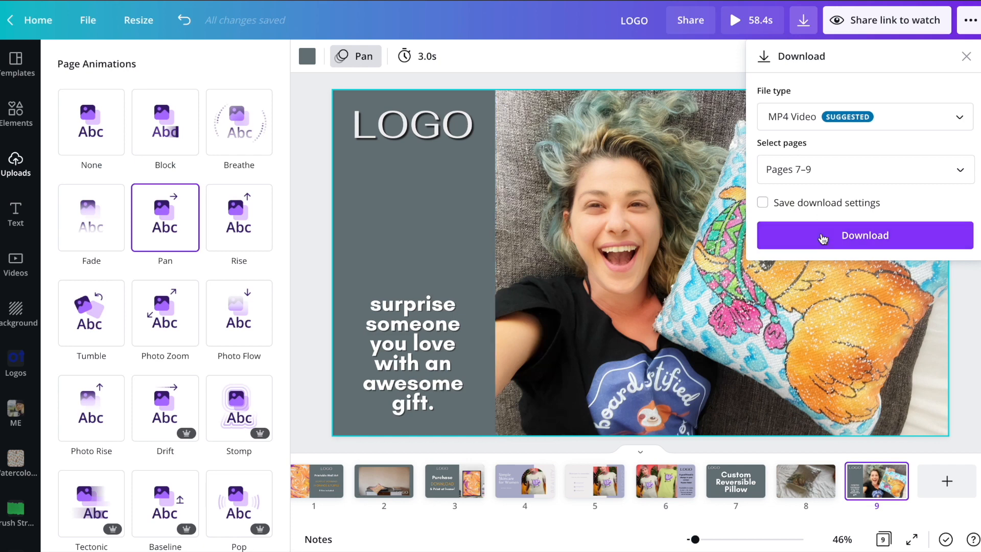
# Step: Download the pages as an MP4 video and open LOGO (2).mp4
pyautogui.click(822, 236)
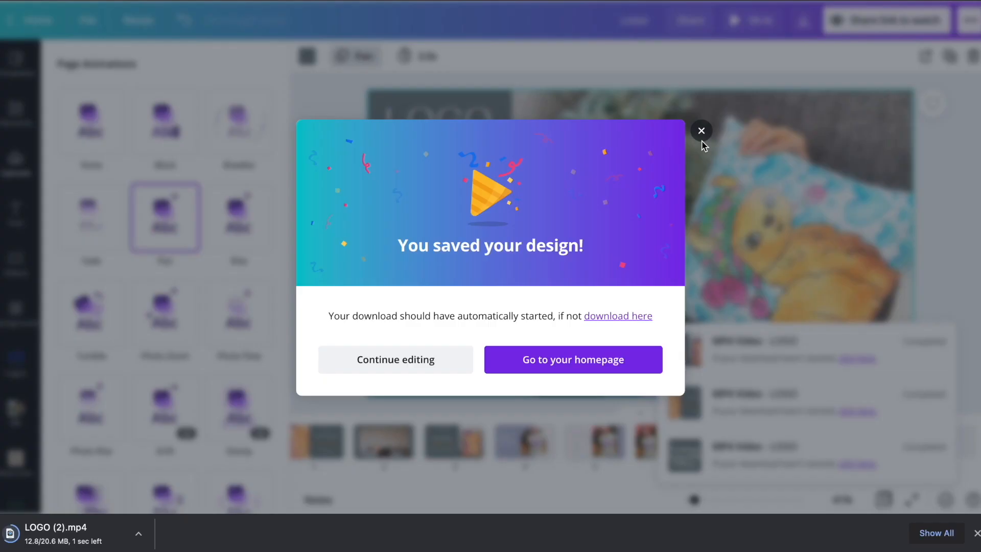
pyautogui.press('Escape')
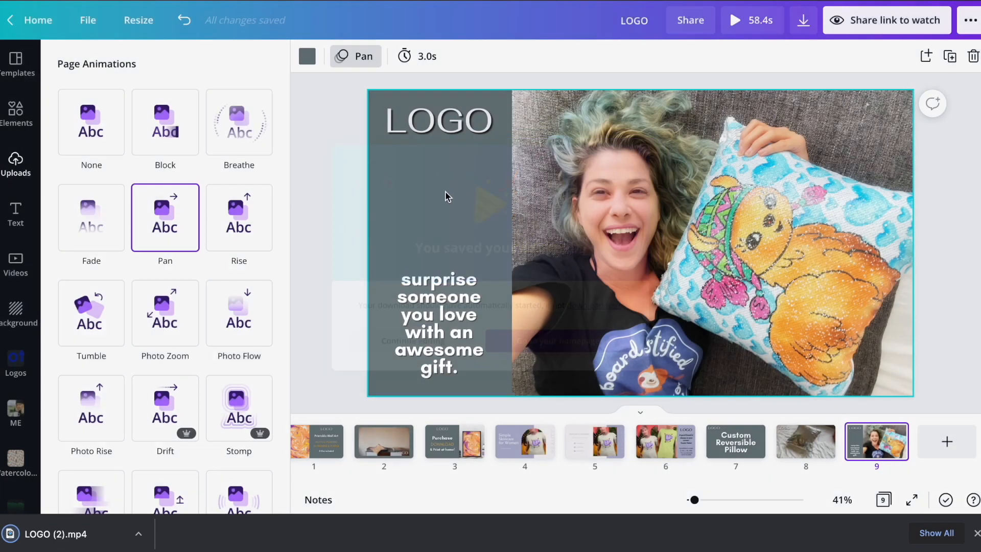
pyautogui.click(53, 534)
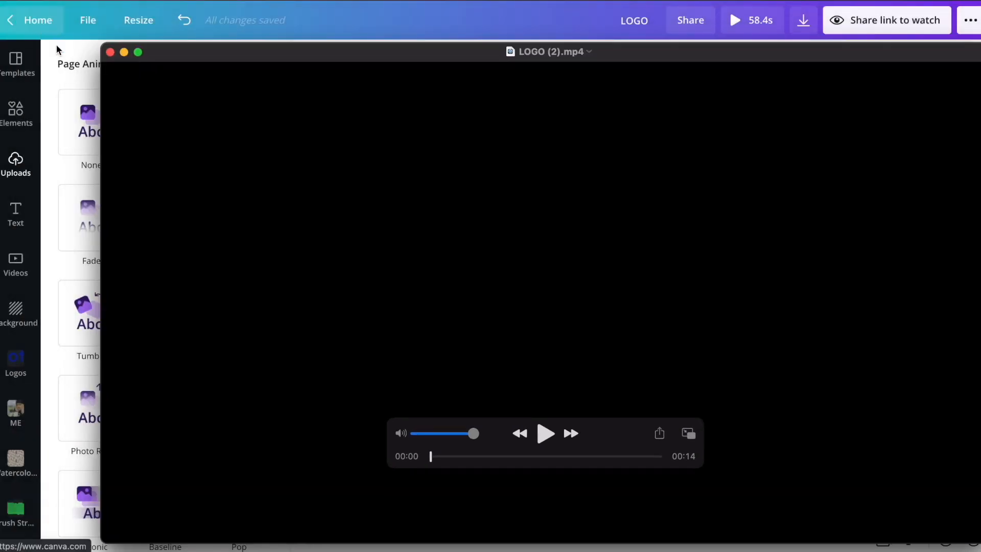
# Step: Play LOGO (2).mp4 in QuickTime, replay it from mid-way, then close the player
pyautogui.moveTo(449, 56); pyautogui.dragTo(403, 35)
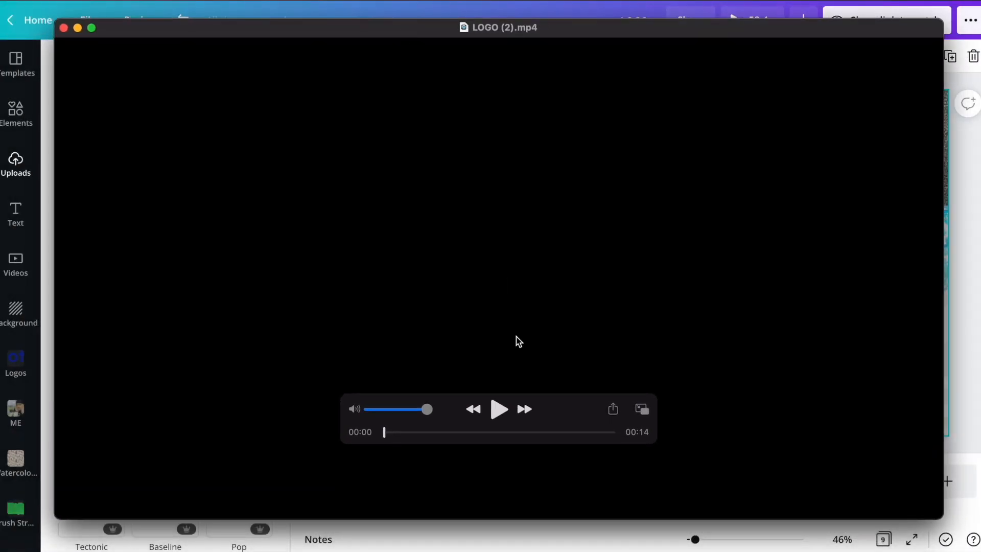
pyautogui.click(496, 408)
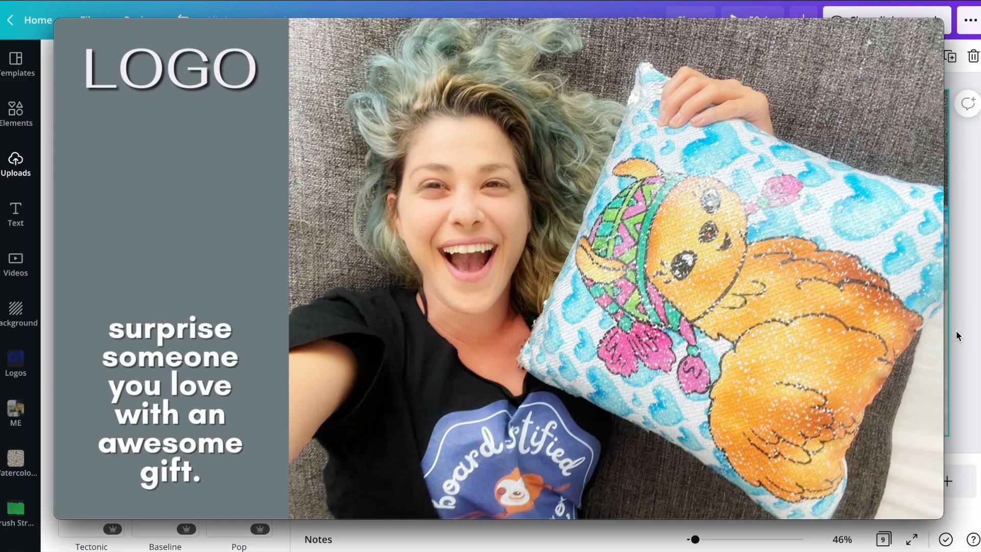
pyautogui.moveTo(594, 212)
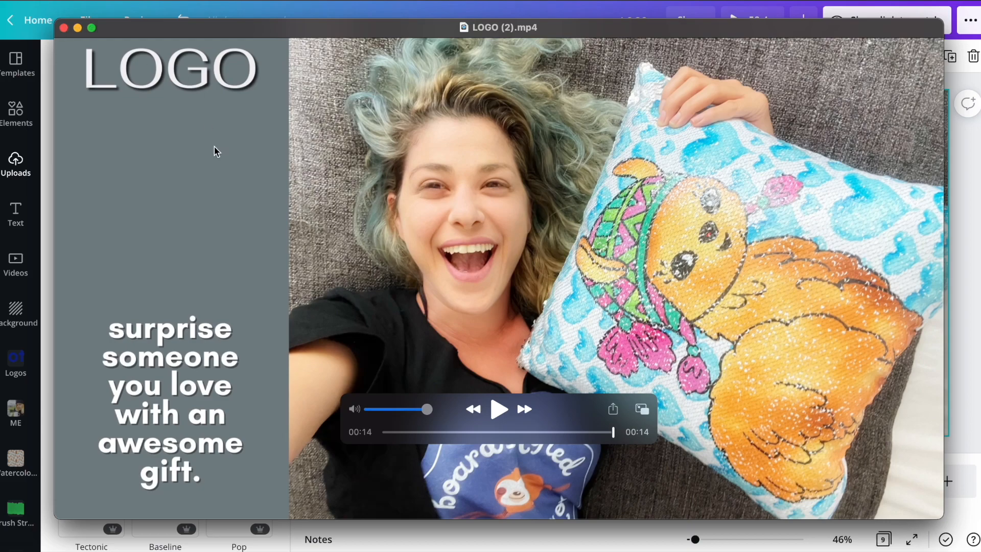
pyautogui.click(556, 431)
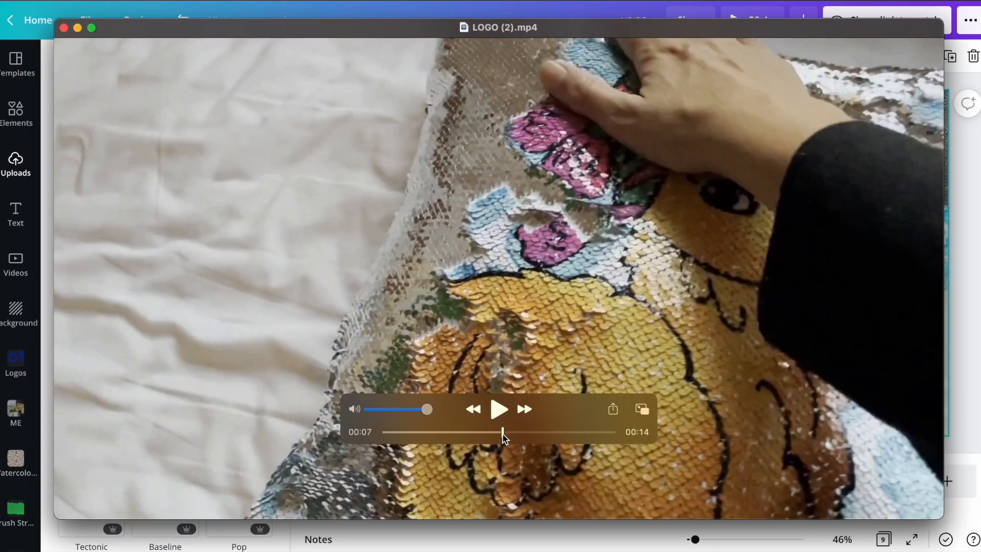
pyautogui.press('space')
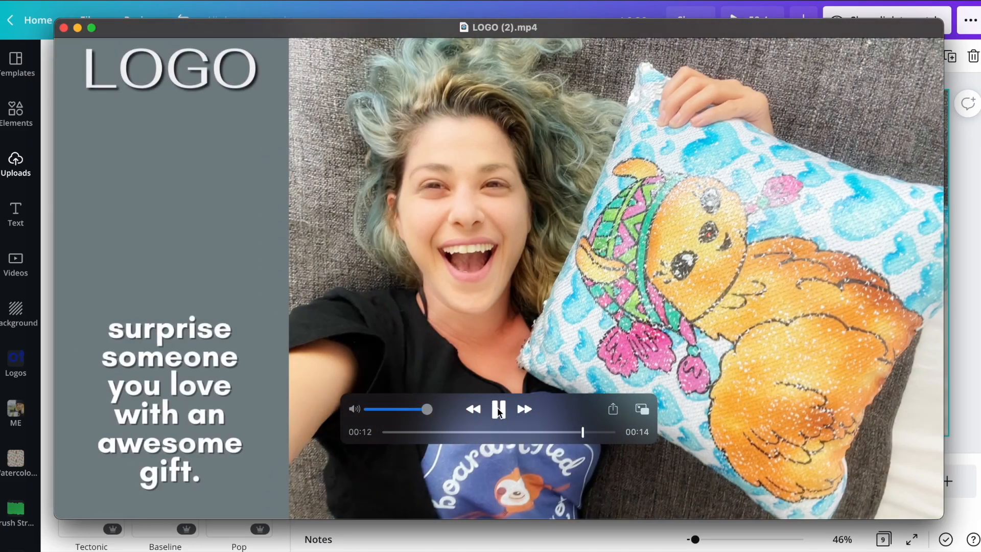
pyautogui.click(499, 409)
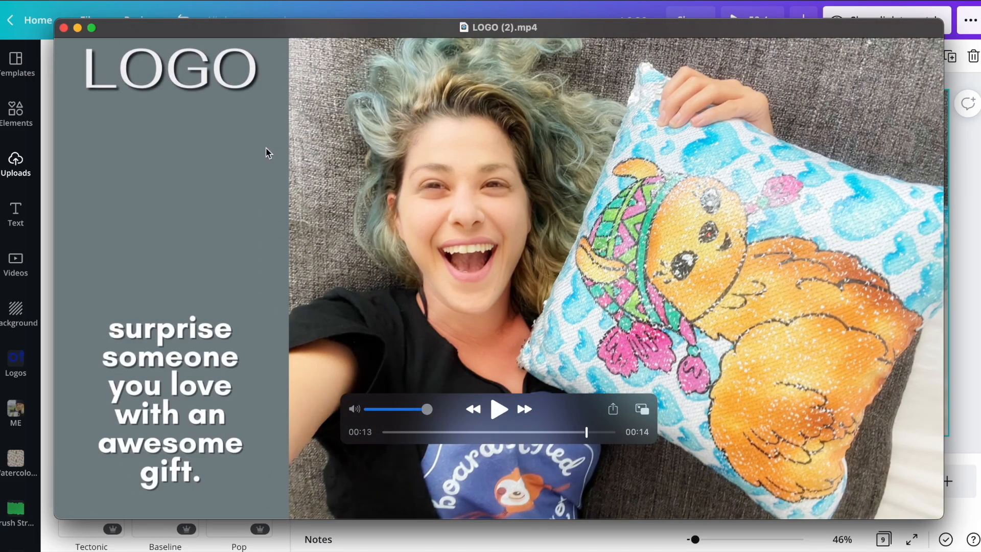
pyautogui.click(63, 28)
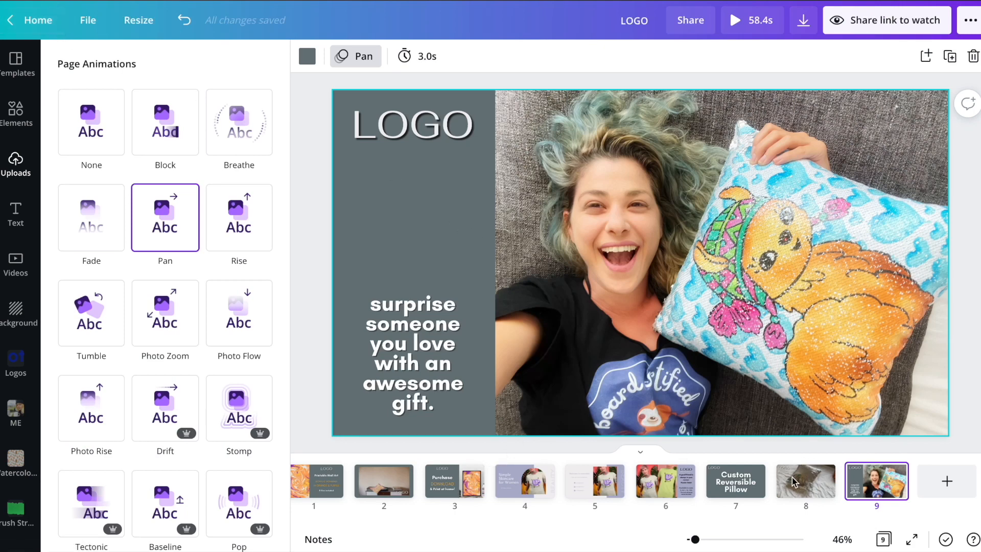
# Step: Delete page 8, the sequin video, and check the remaining title and photo pages
pyautogui.click(793, 492)
pyautogui.press('Delete')
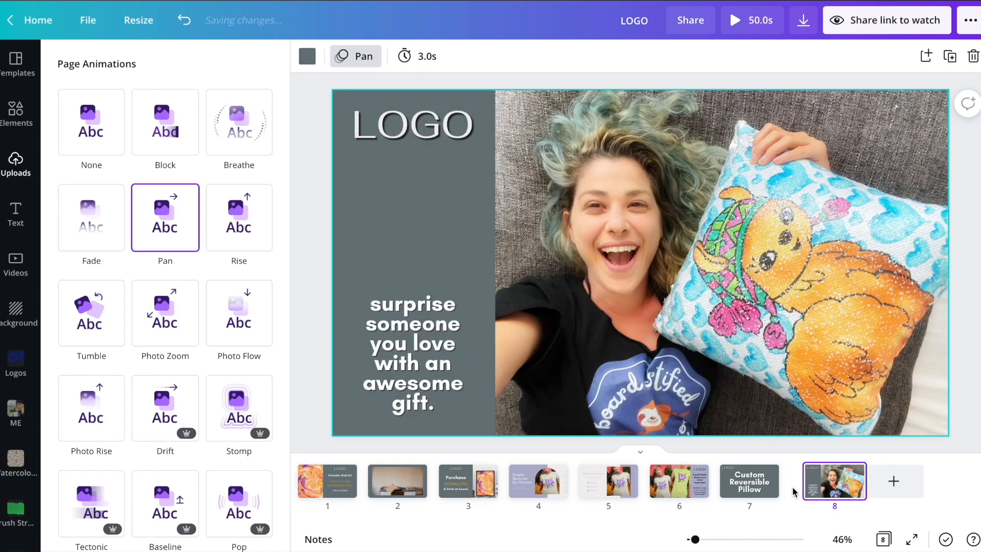
pyautogui.click(750, 490)
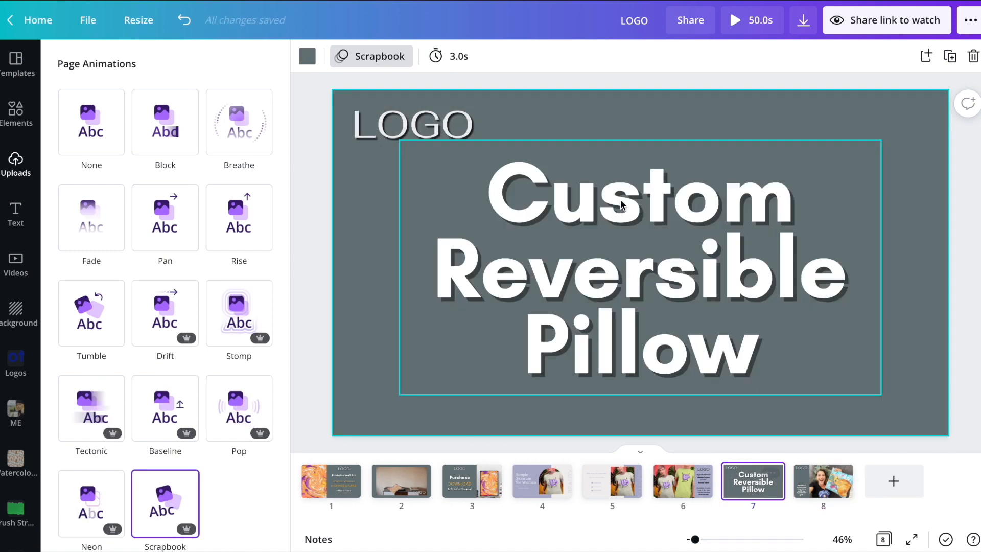
pyautogui.click(830, 486)
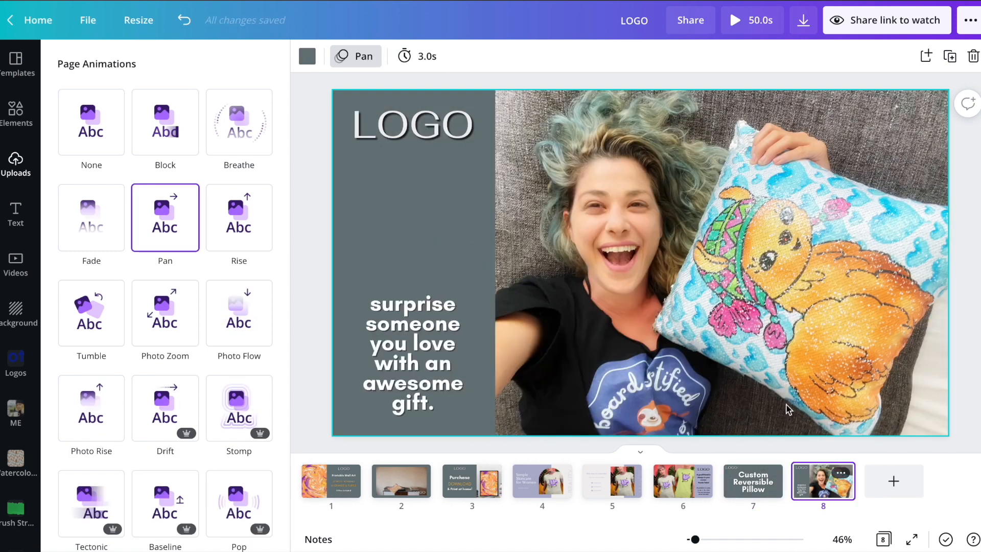